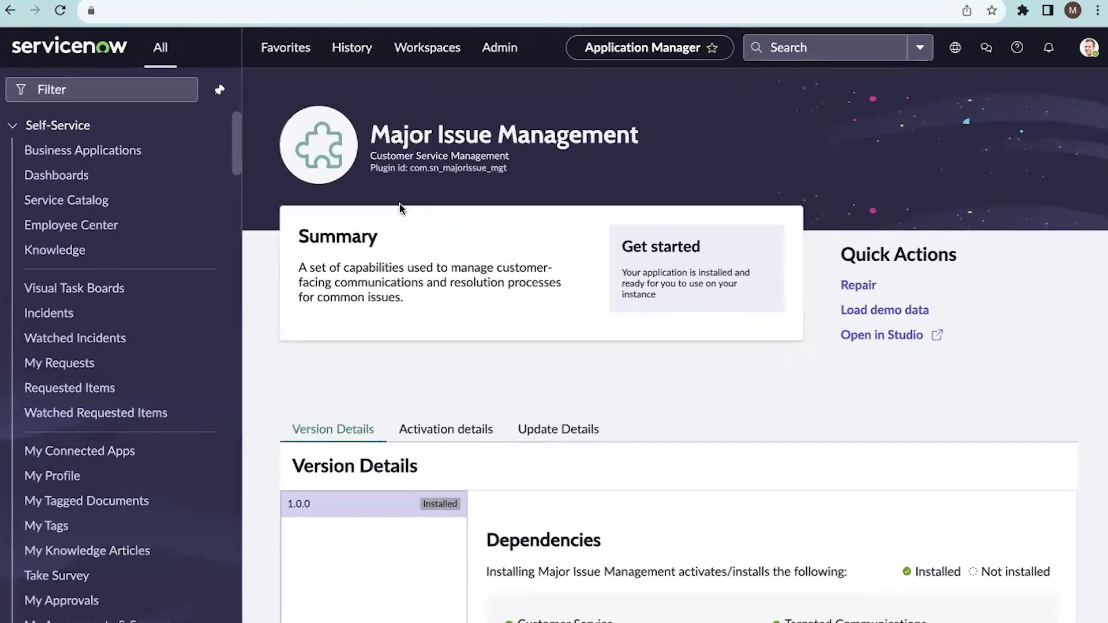
Step: Review the summary and the dependencies of the Major Issue Management plugin
{"action": "left_click_drag", "start_coordinate": [293, 228], "coordinate": [398, 310]}
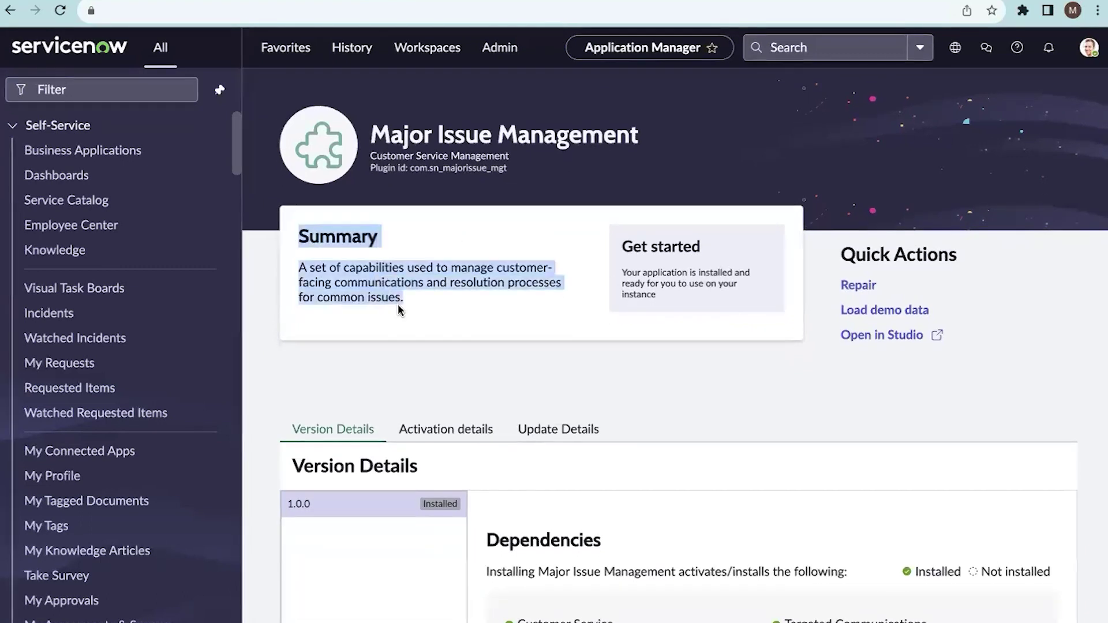
{"action": "scroll", "coordinate": [398, 310], "scroll_direction": "down", "scroll_amount": 1}
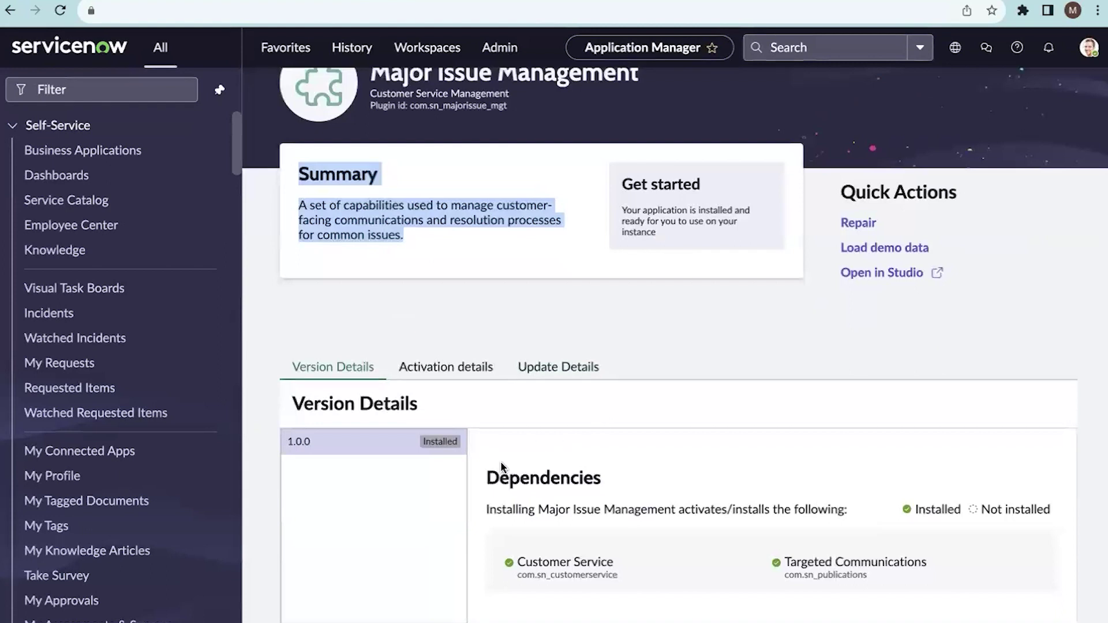
{"action": "left_click_drag", "start_coordinate": [485, 474], "coordinate": [905, 577]}
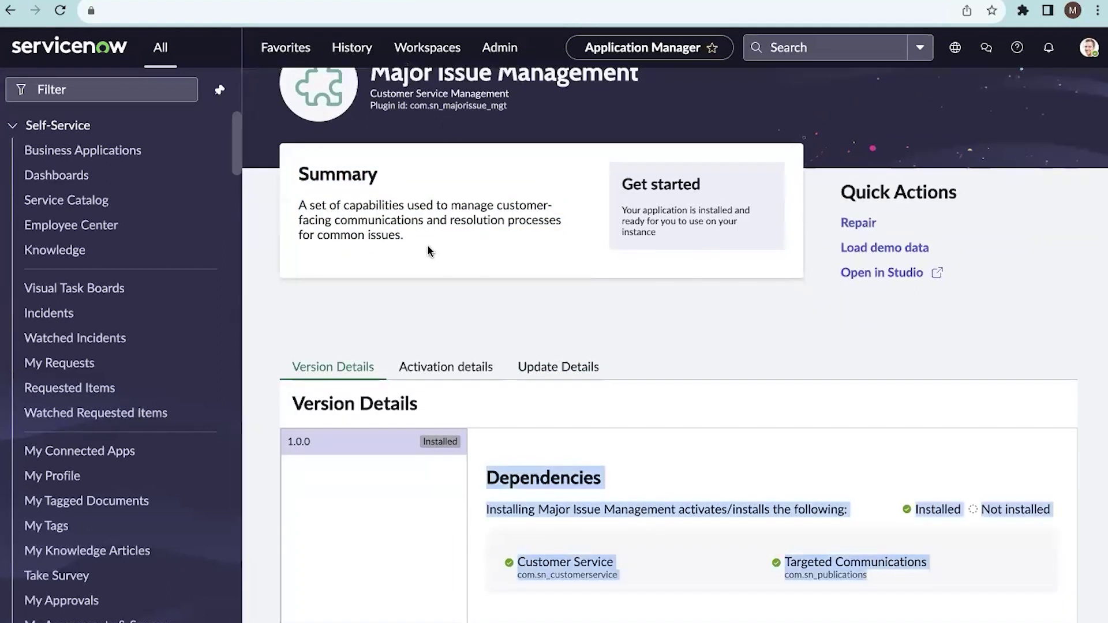
{"action": "scroll", "coordinate": [432, 248], "scroll_direction": "up", "scroll_amount": 2}
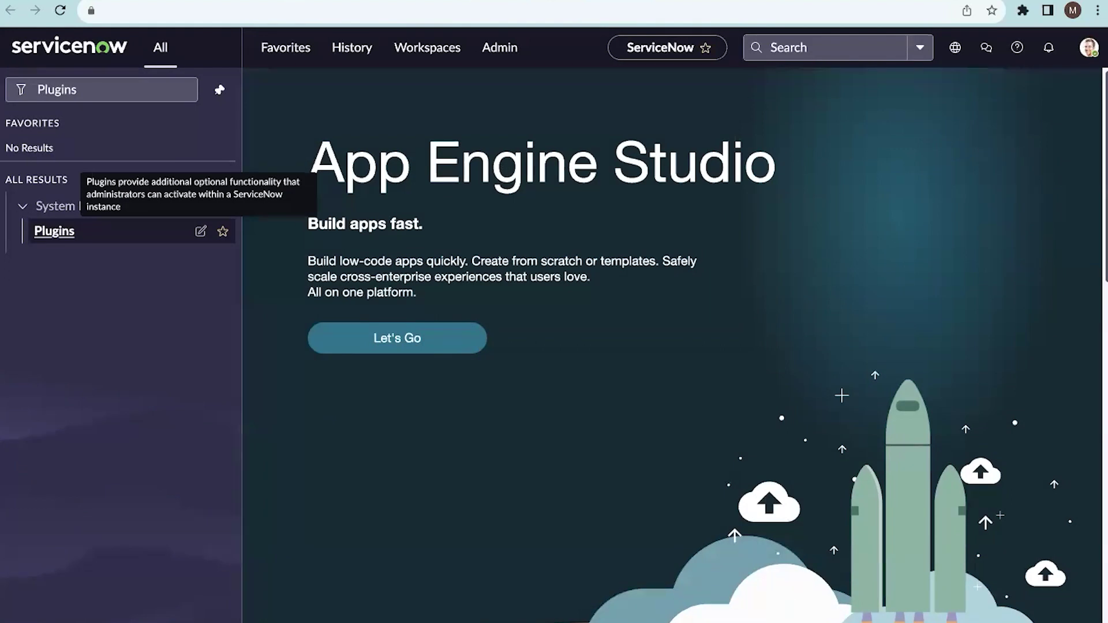
Step: Switch to the agent's session, open the list of all customer service cases and start a new case record
{"action": "mouse_move", "coordinate": [723, 619]}
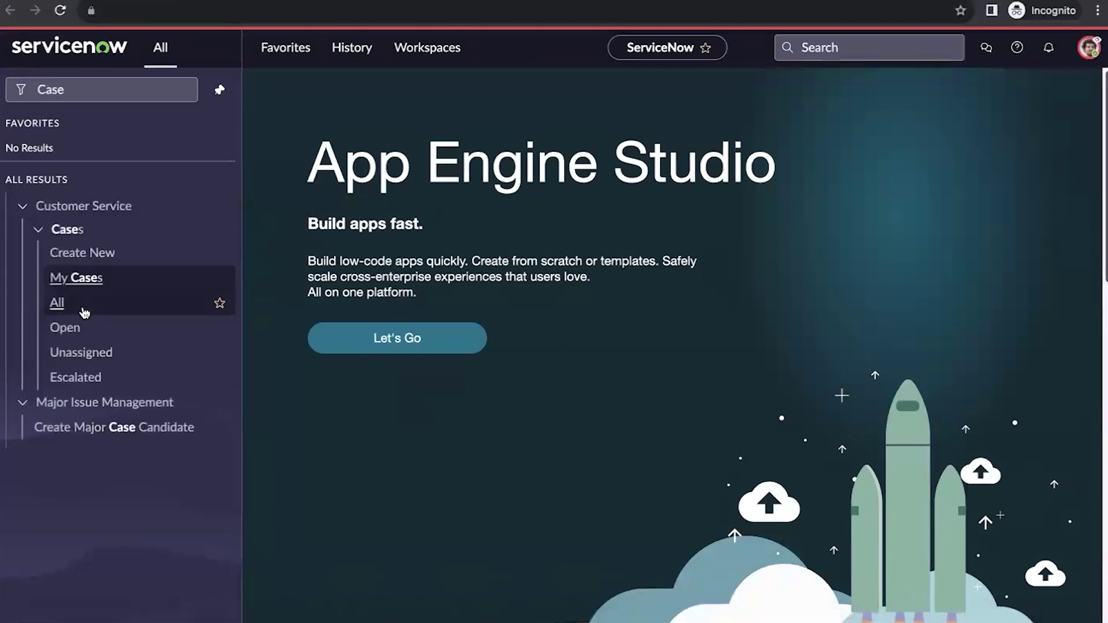
{"action": "left_click", "coordinate": [87, 310]}
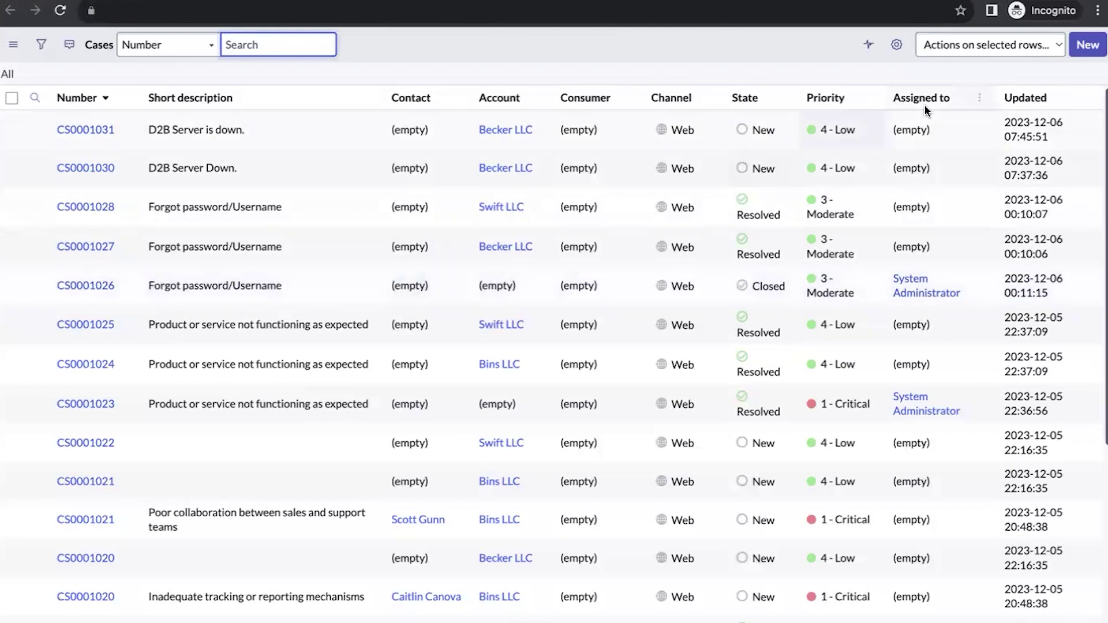
{"action": "left_click", "coordinate": [1083, 52]}
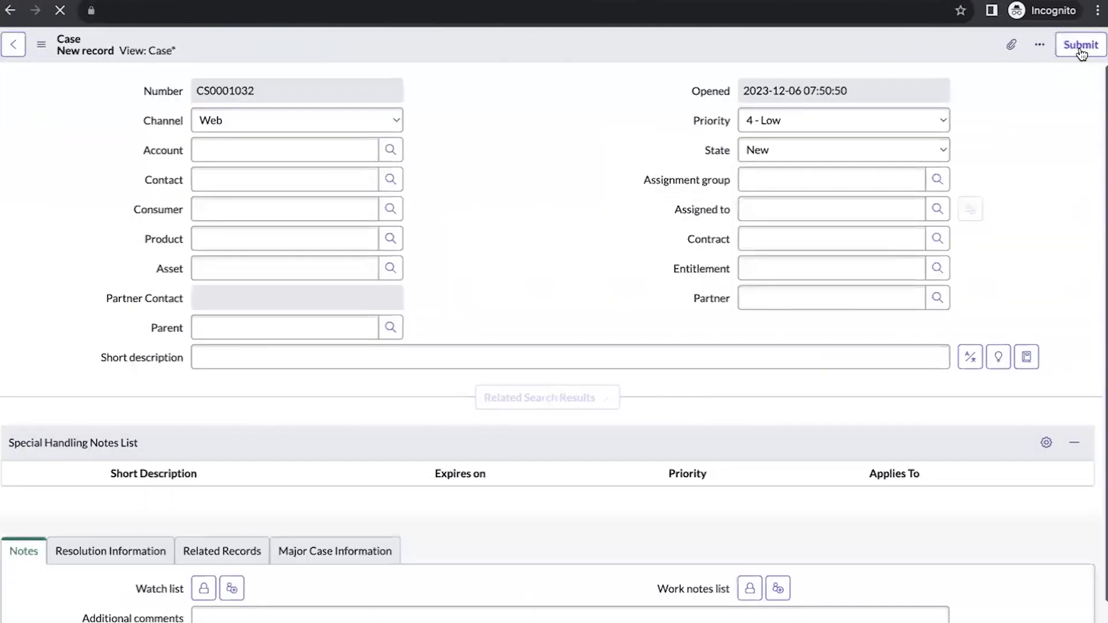
Step: Assign the new case to the Becker LLC account, enter the short description "D2B Server is down" and save the record
{"action": "left_click", "coordinate": [394, 148]}
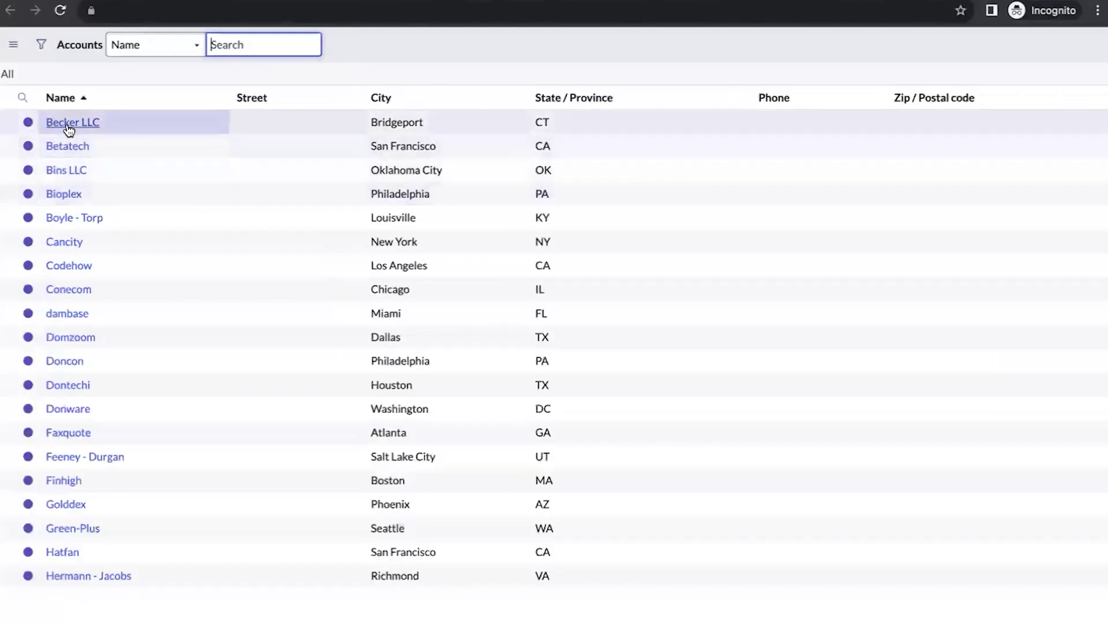
{"action": "left_click", "coordinate": [67, 123]}
{"action": "left_click", "coordinate": [260, 337]}
{"action": "type", "text": "D"}
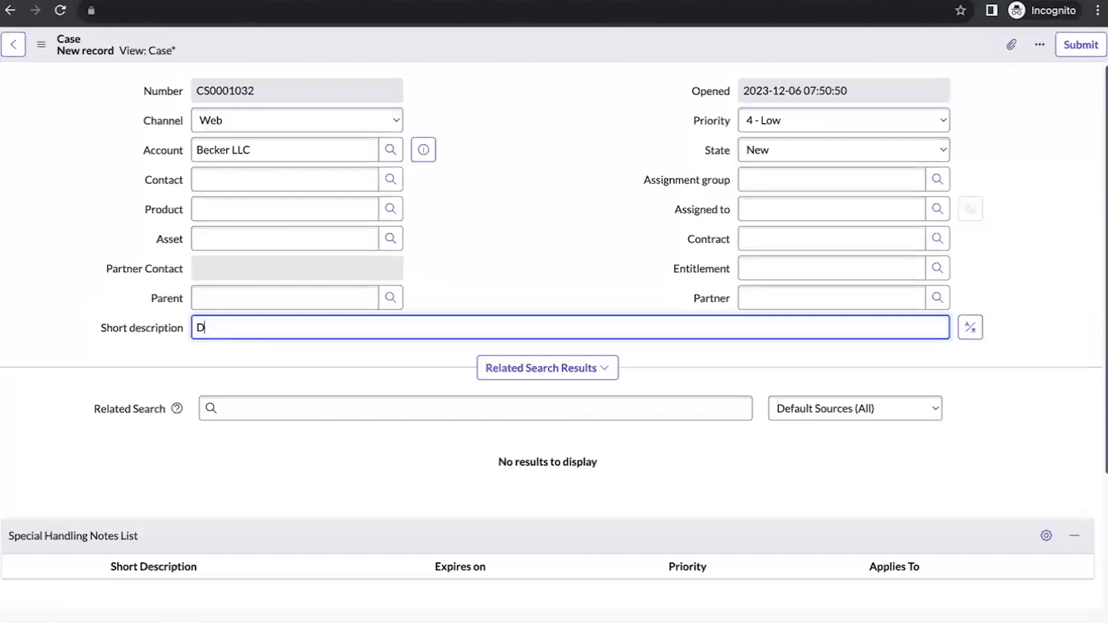
{"action": "type", "text": "2B Server is down"}
{"action": "right_click", "coordinate": [697, 34]}
{"action": "left_click", "coordinate": [714, 42]}
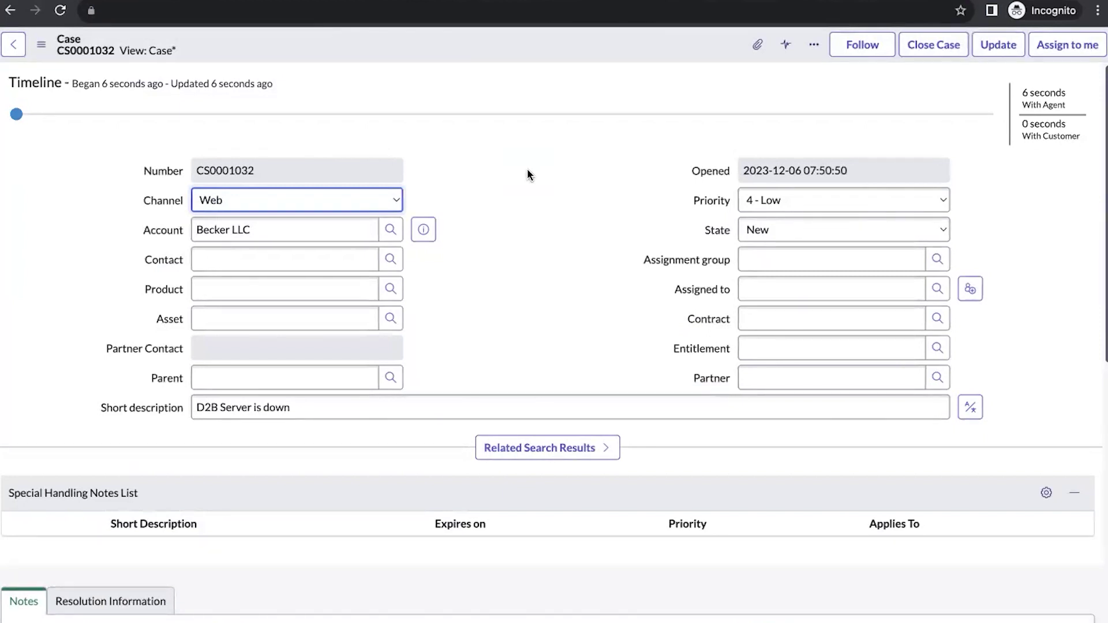
Step: Propose the case as a major case with the work notes "Server is down" and the business impact "Server is done"
{"action": "left_click", "coordinate": [310, 398]}
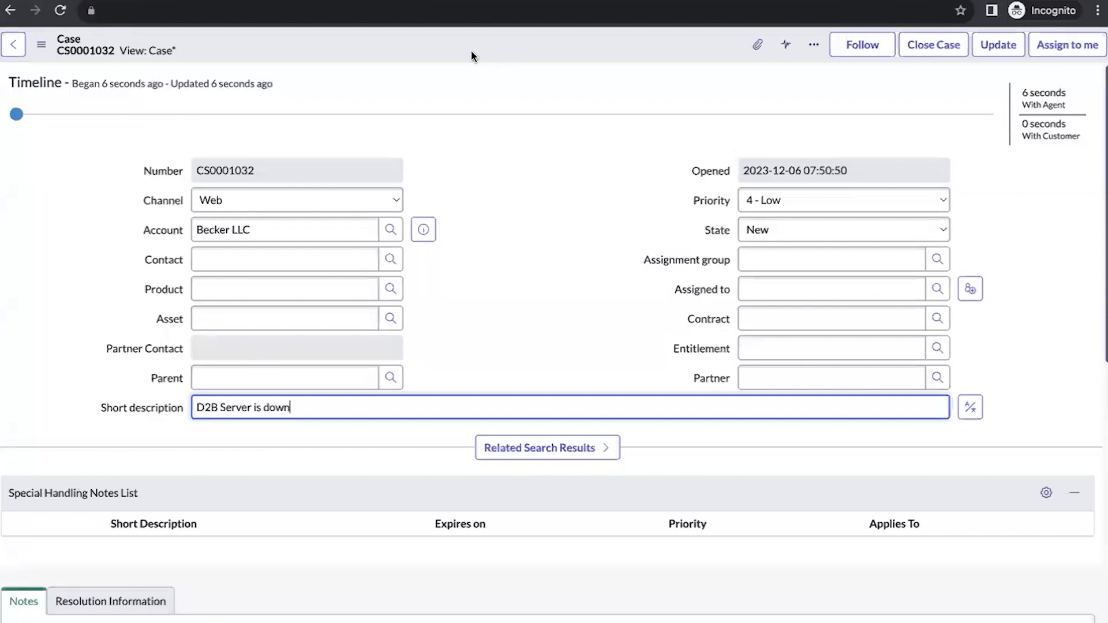
{"action": "right_click", "coordinate": [432, 47]}
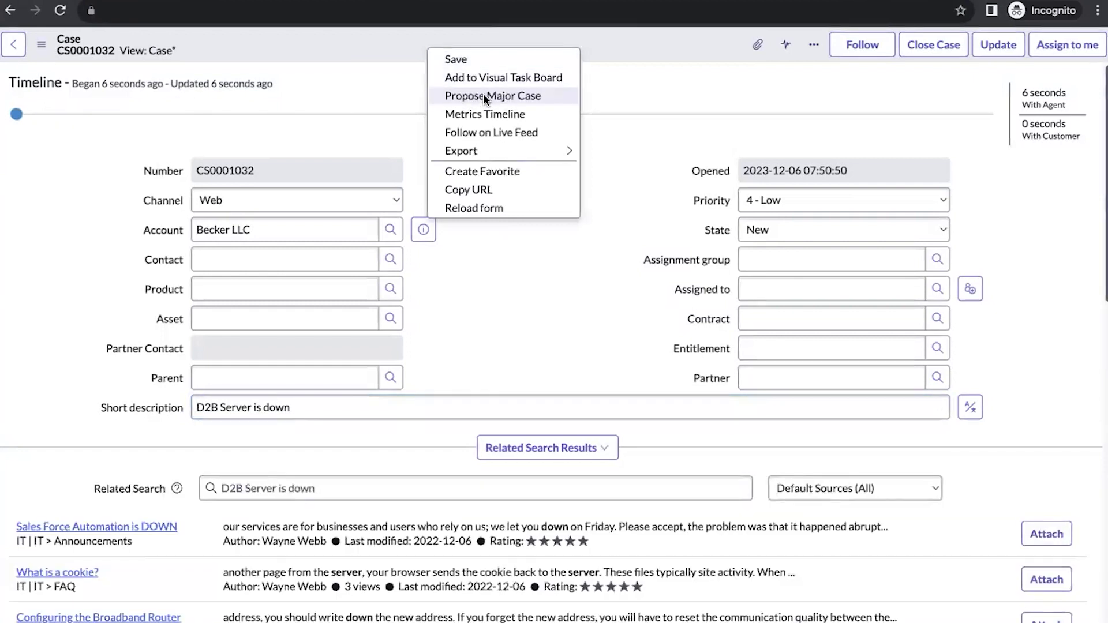
{"action": "left_click", "coordinate": [484, 97]}
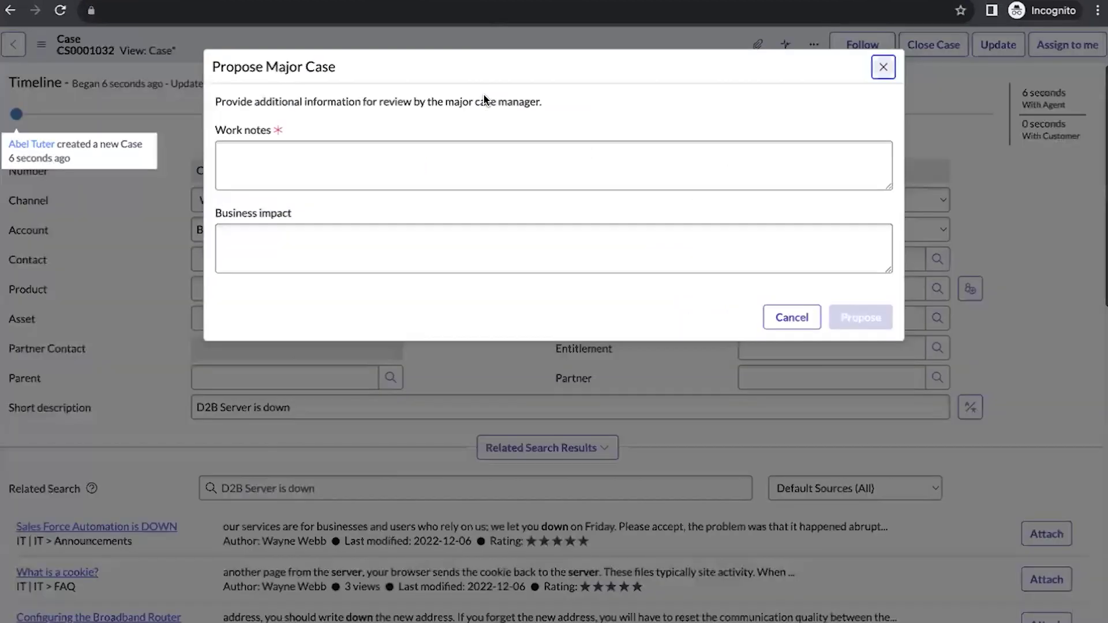
{"action": "left_click", "coordinate": [334, 178]}
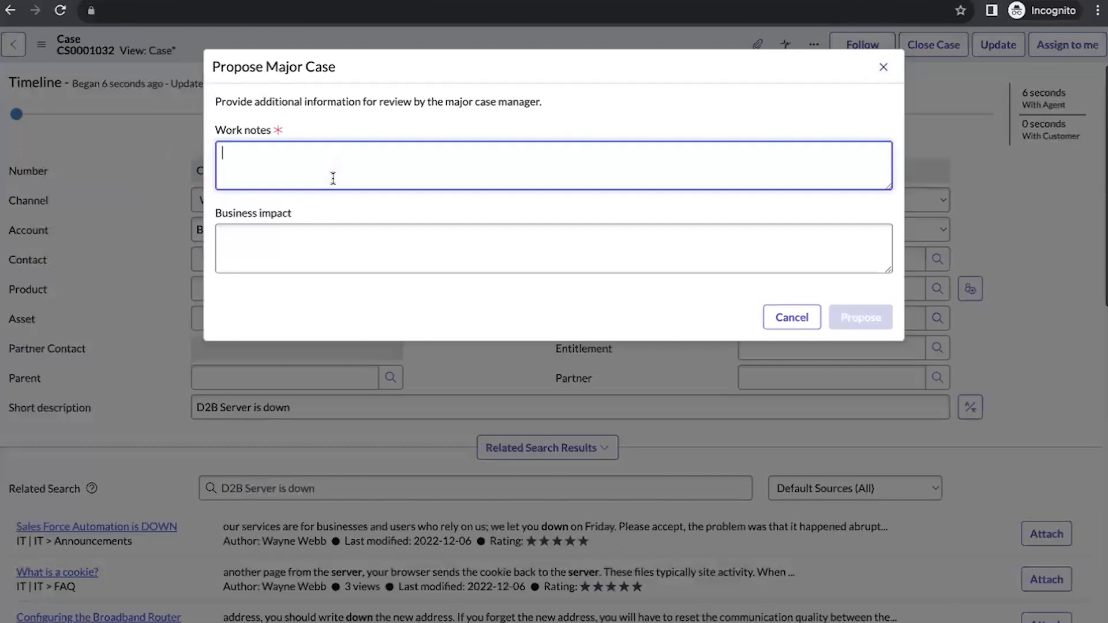
{"action": "type", "text": "Serve"}
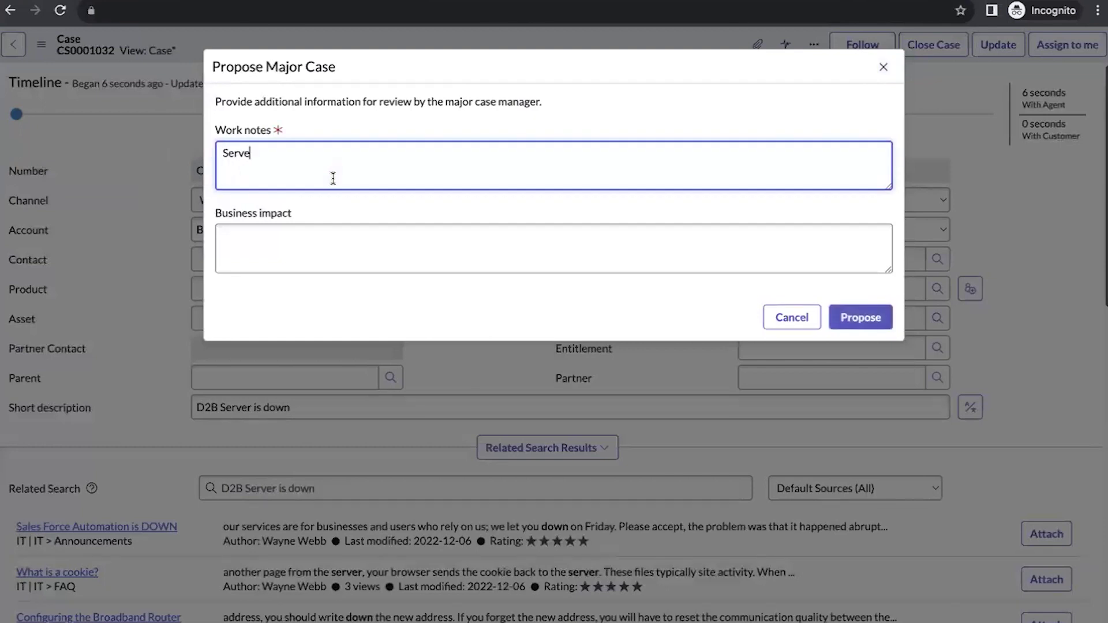
{"action": "type", "text": "r is down"}
{"action": "left_click", "coordinate": [319, 241]}
{"action": "type", "text": "Server i"}
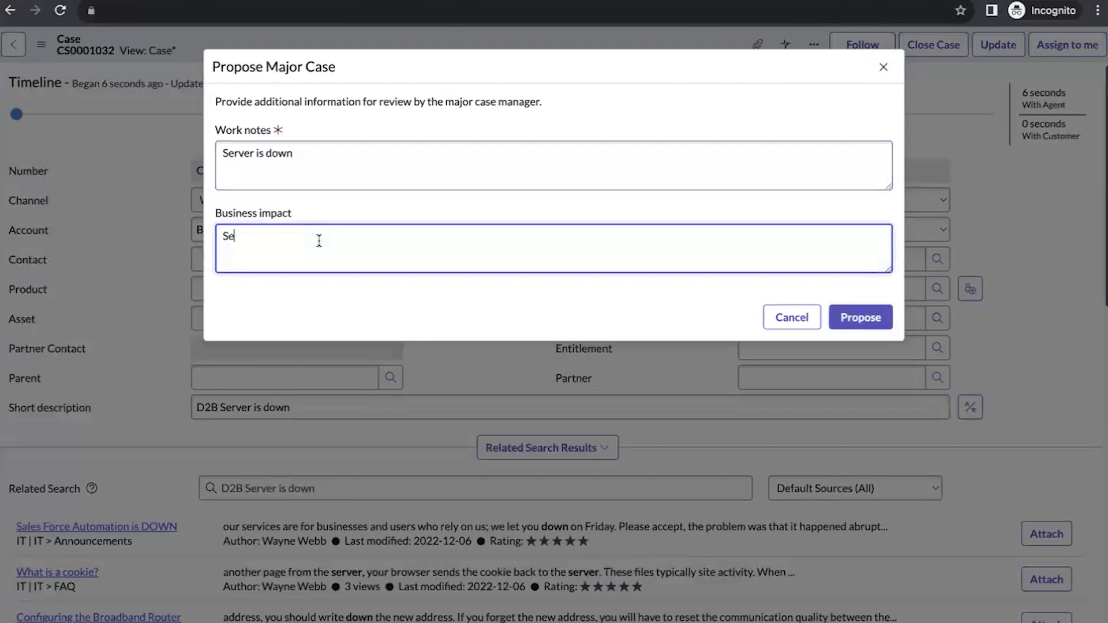
{"action": "type", "text": "s done"}
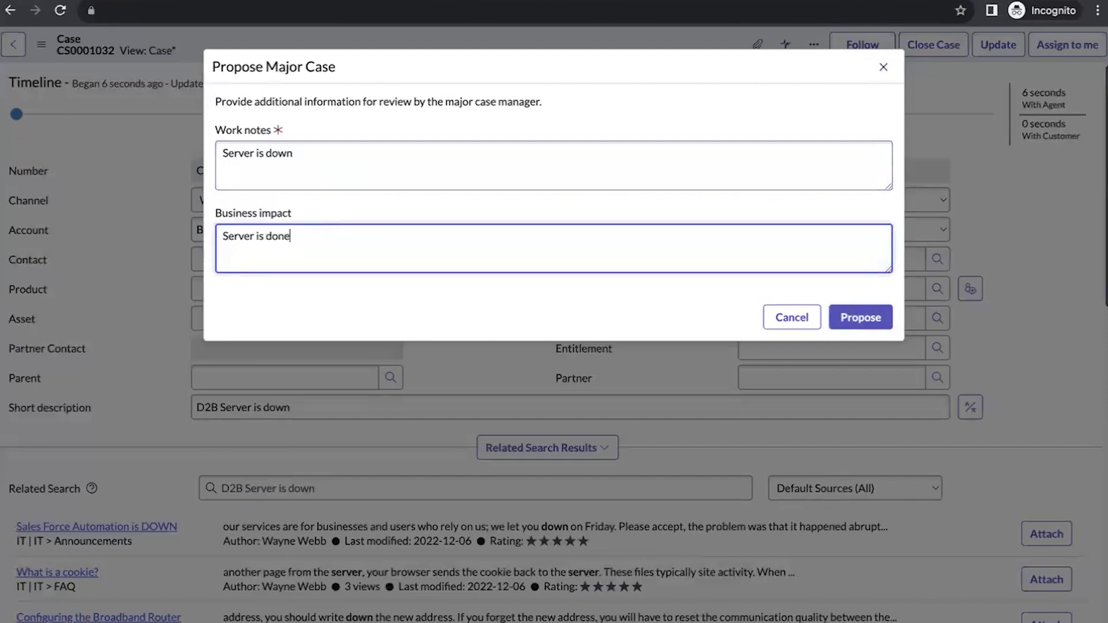
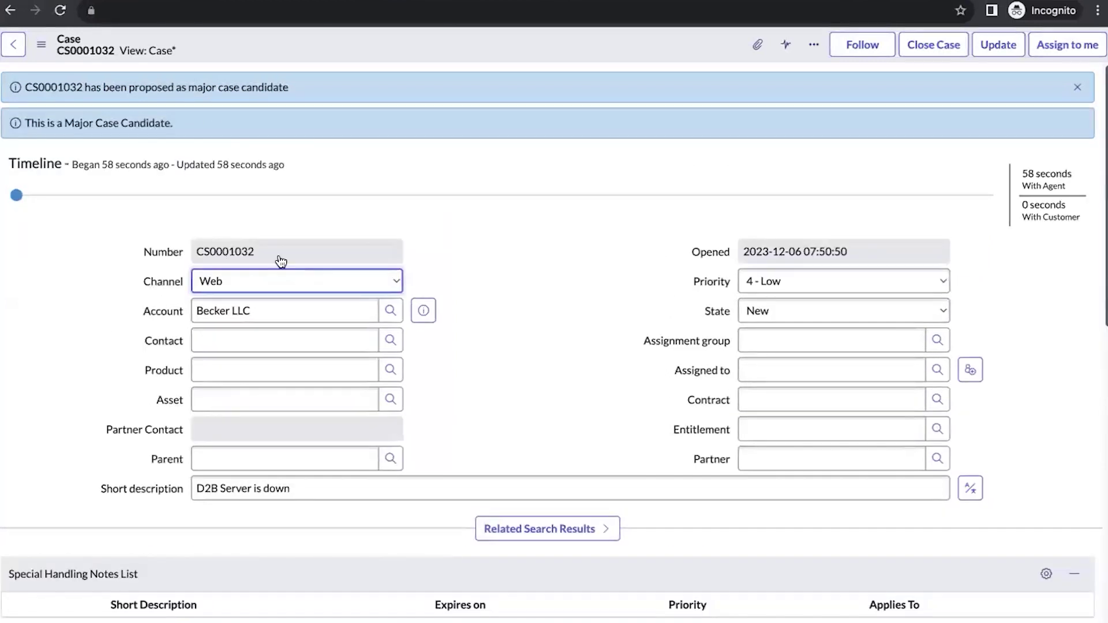
Step: Examine the candidate notices on the case and its Major Case Information, including the major case state and business impact
{"action": "left_click_drag", "start_coordinate": [61, 120], "coordinate": [176, 119]}
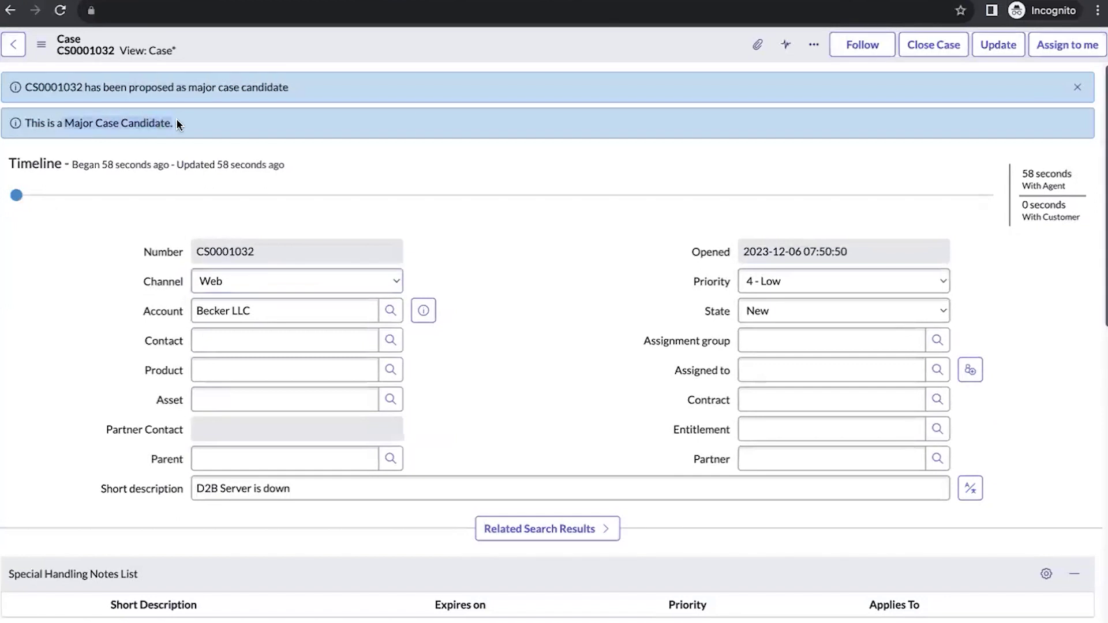
{"action": "scroll", "coordinate": [175, 269], "scroll_direction": "down", "scroll_amount": 6}
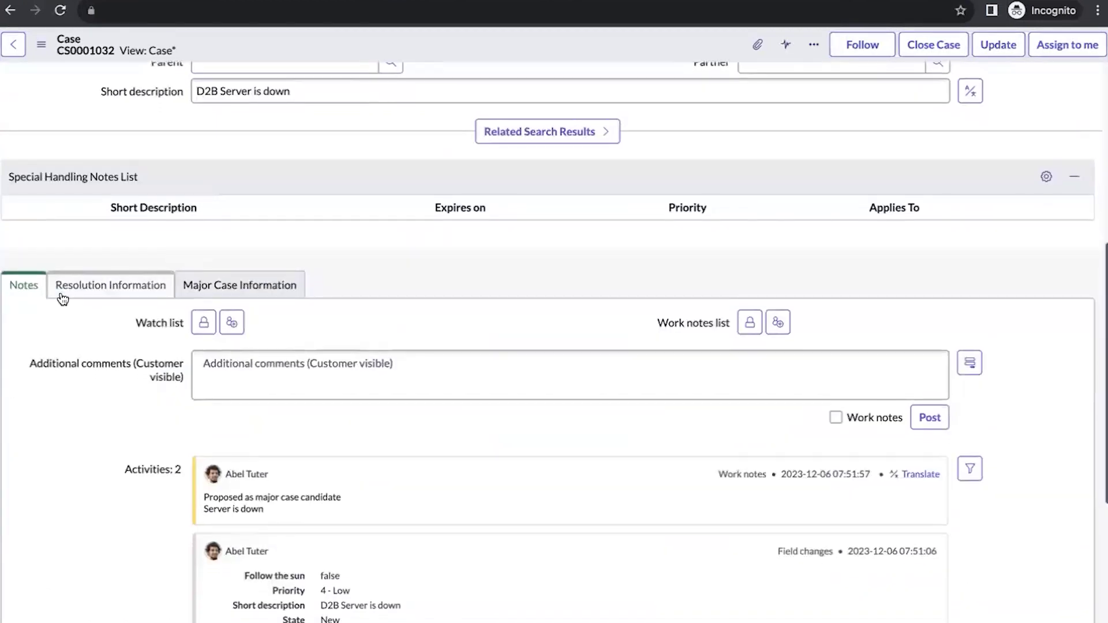
{"action": "left_click", "coordinate": [231, 286]}
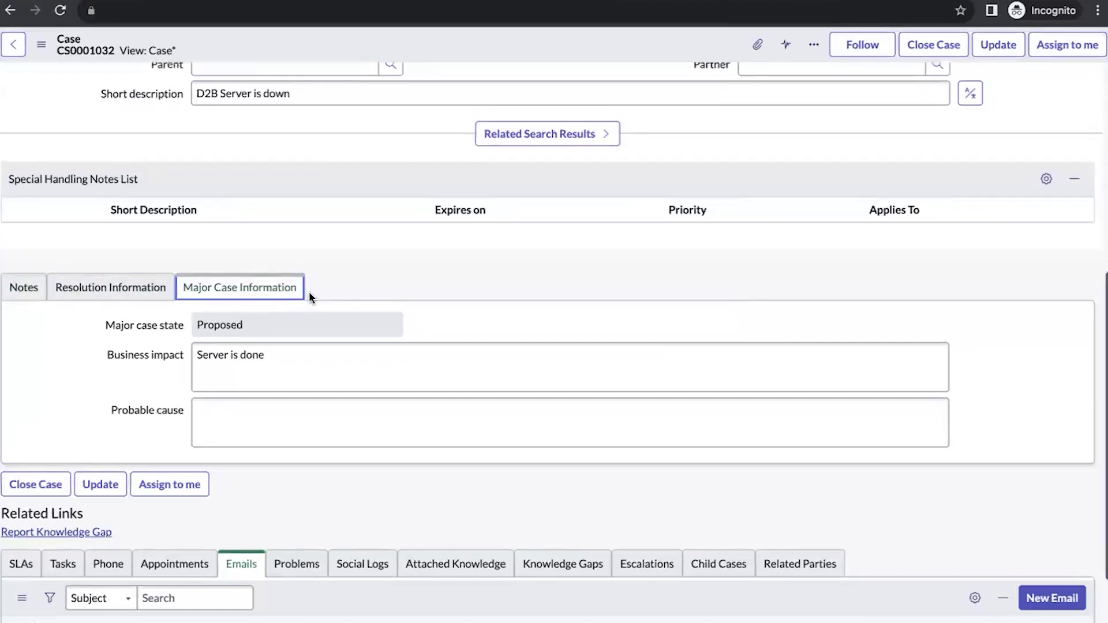
{"action": "scroll", "coordinate": [310, 292], "scroll_direction": "up", "scroll_amount": 6}
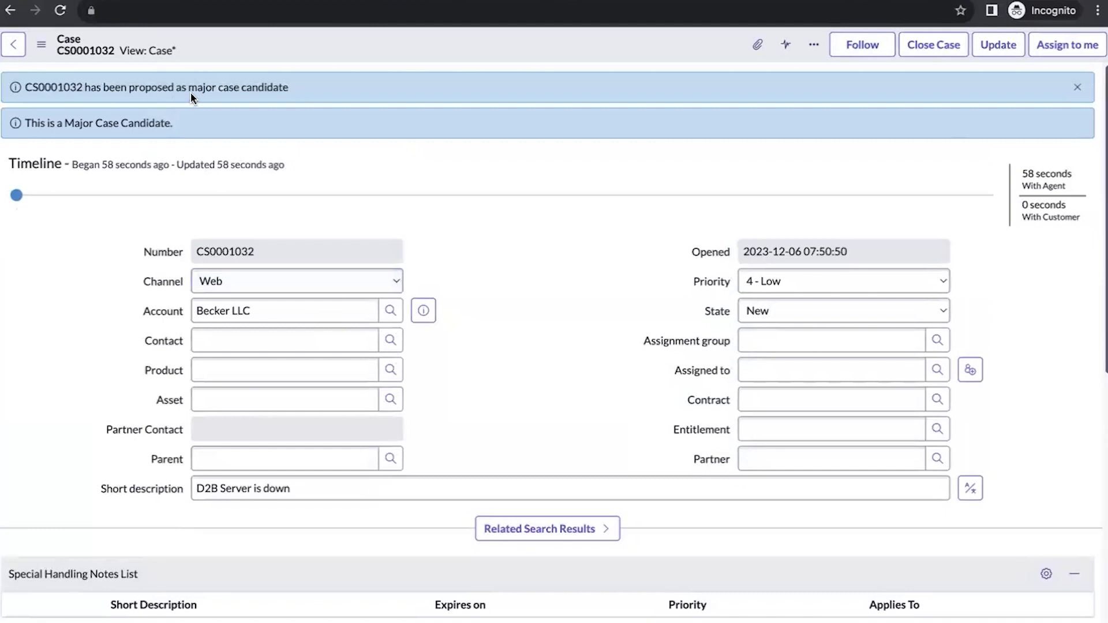
{"action": "left_click_drag", "start_coordinate": [186, 88], "coordinate": [315, 89]}
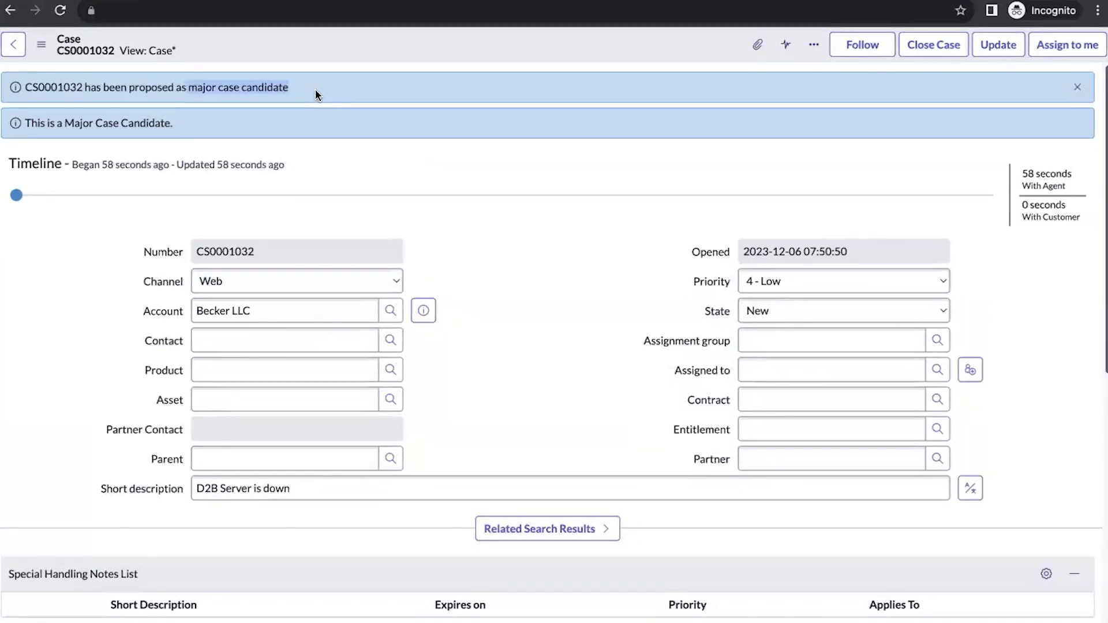
{"action": "scroll", "coordinate": [250, 346], "scroll_direction": "down", "scroll_amount": 2}
{"action": "scroll", "coordinate": [251, 346], "scroll_direction": "down", "scroll_amount": 2}
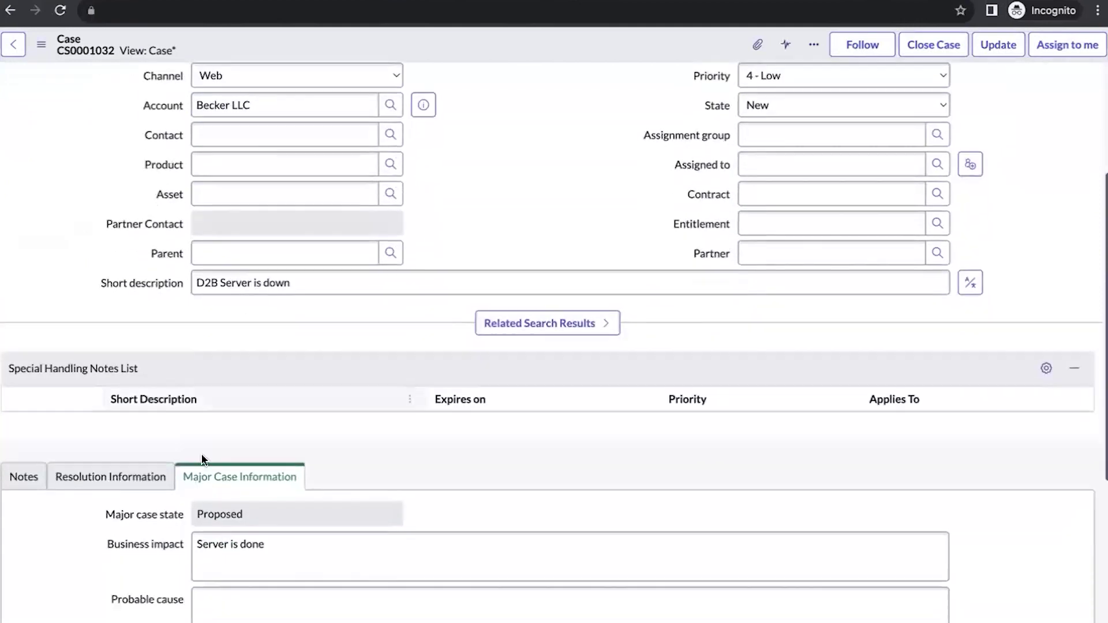
{"action": "scroll", "coordinate": [208, 438], "scroll_direction": "down", "scroll_amount": 1}
{"action": "left_click", "coordinate": [203, 475]}
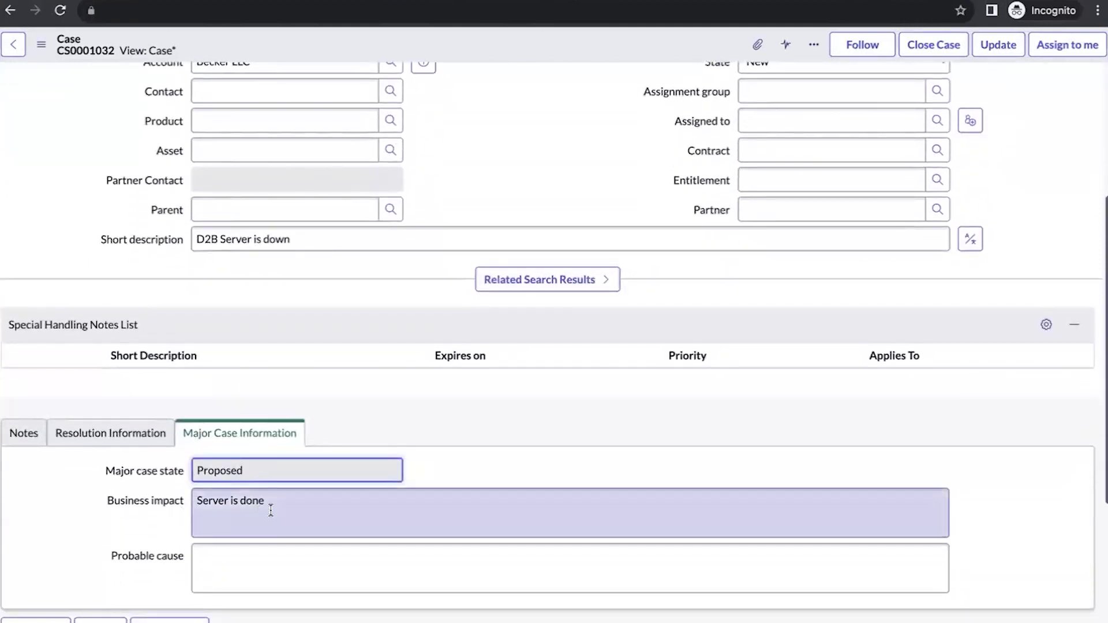
{"action": "left_click_drag", "start_coordinate": [289, 501], "coordinate": [196, 497]}
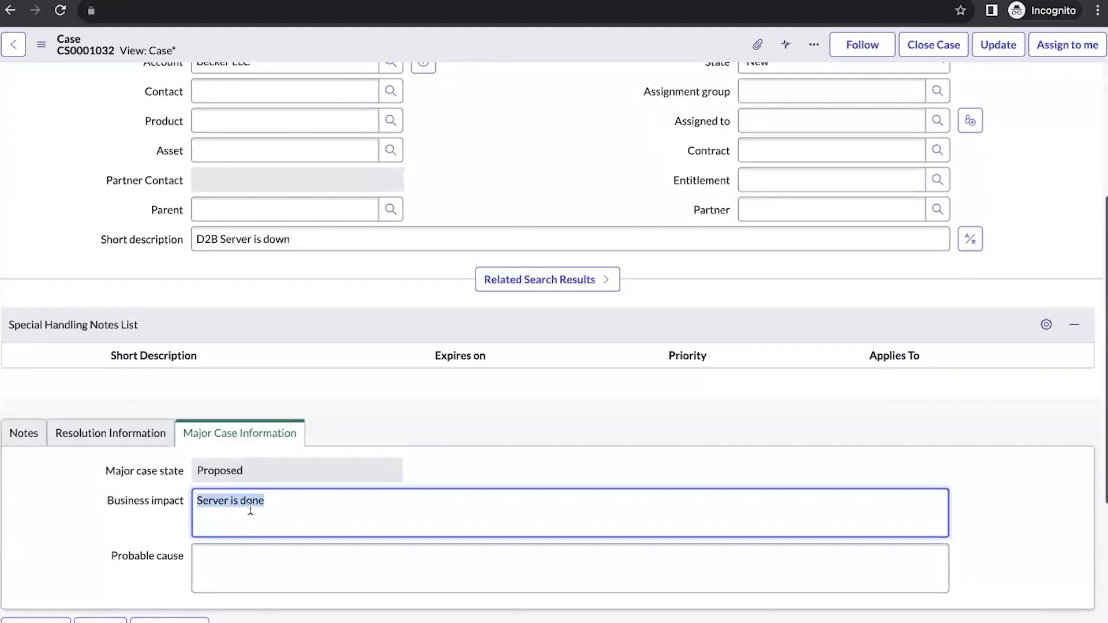
Step: Examine the proposal's work note among the case activities, and dismiss the proposal notice on the case
{"action": "left_click", "coordinate": [20, 434]}
{"action": "scroll", "coordinate": [315, 430], "scroll_direction": "down", "scroll_amount": 3}
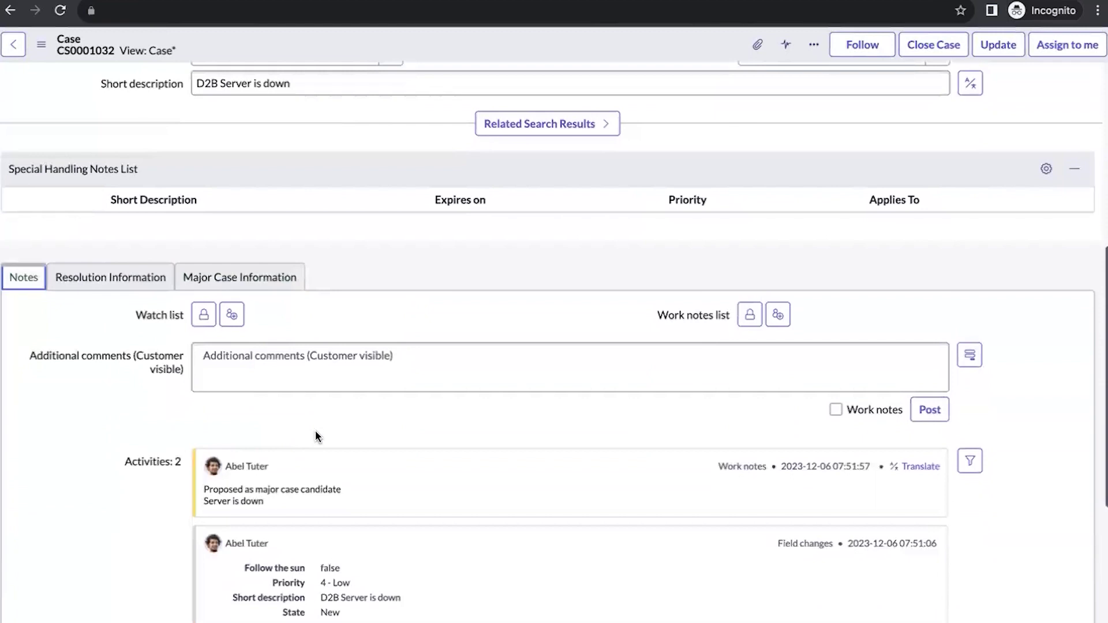
{"action": "left_click_drag", "start_coordinate": [199, 487], "coordinate": [249, 500]}
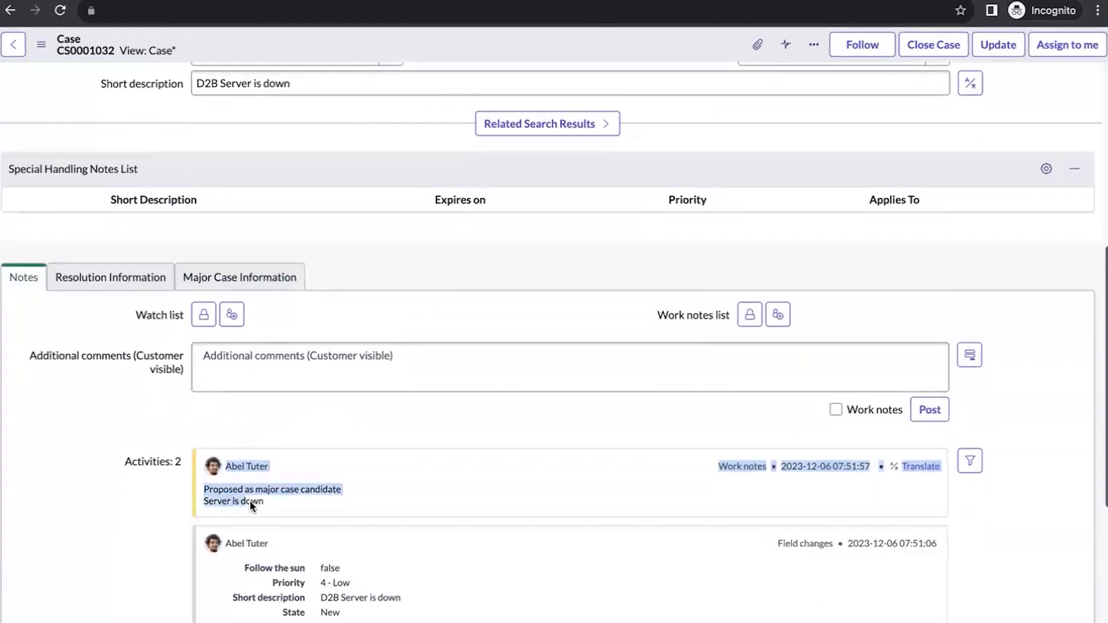
{"action": "left_click", "coordinate": [267, 504]}
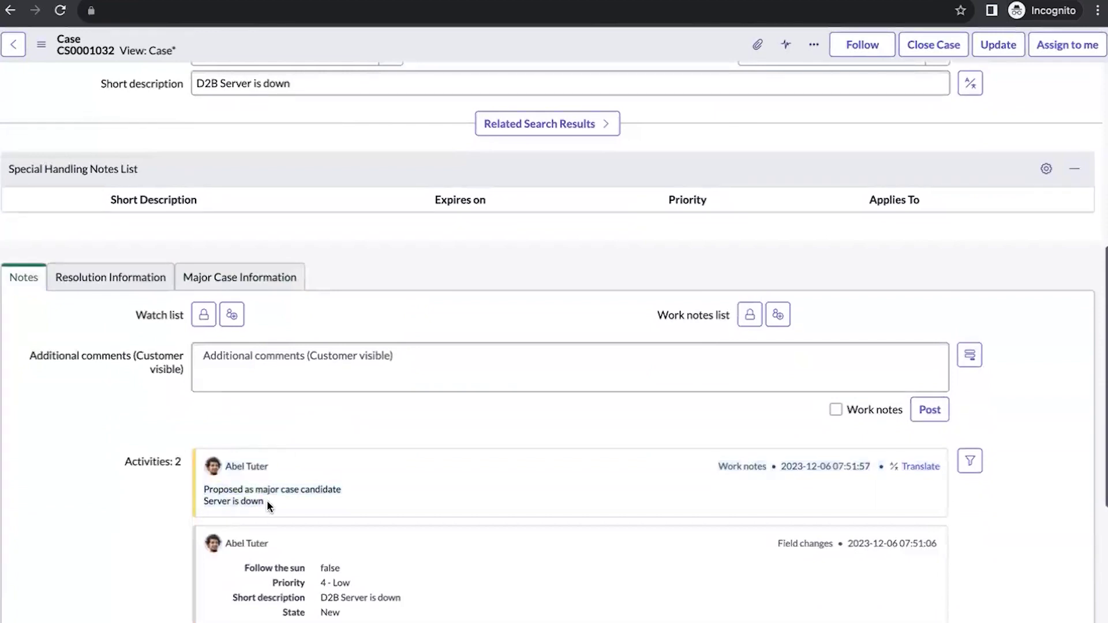
{"action": "left_click", "coordinate": [204, 491]}
{"action": "left_click_drag", "start_coordinate": [204, 490], "coordinate": [373, 486]}
{"action": "scroll", "coordinate": [373, 486], "scroll_direction": "up", "scroll_amount": 4}
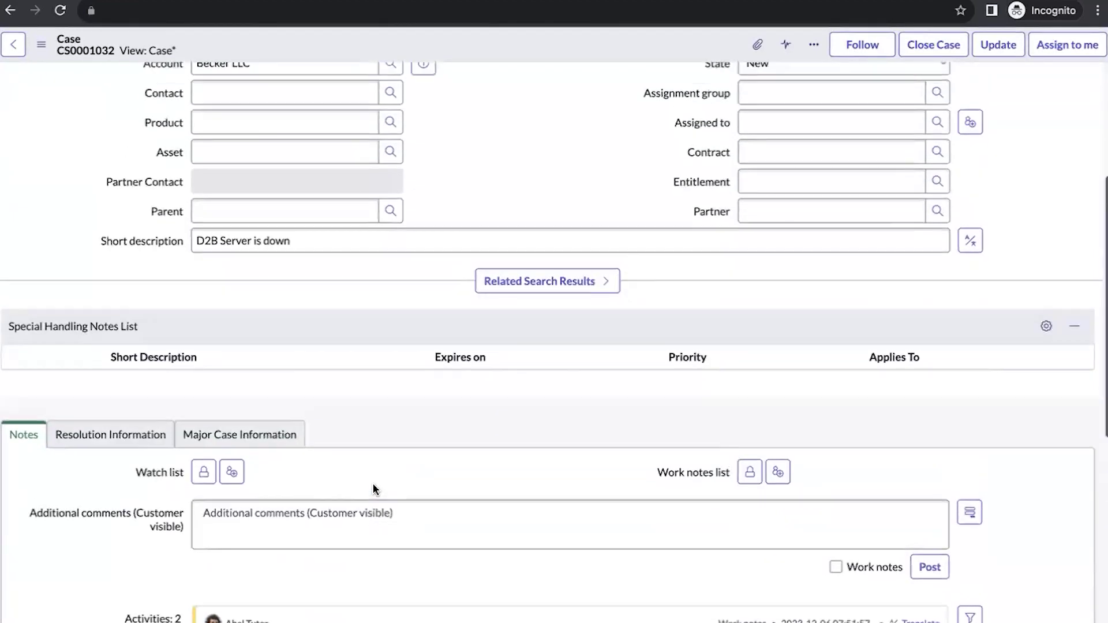
{"action": "scroll", "coordinate": [375, 489], "scroll_direction": "up", "scroll_amount": 4}
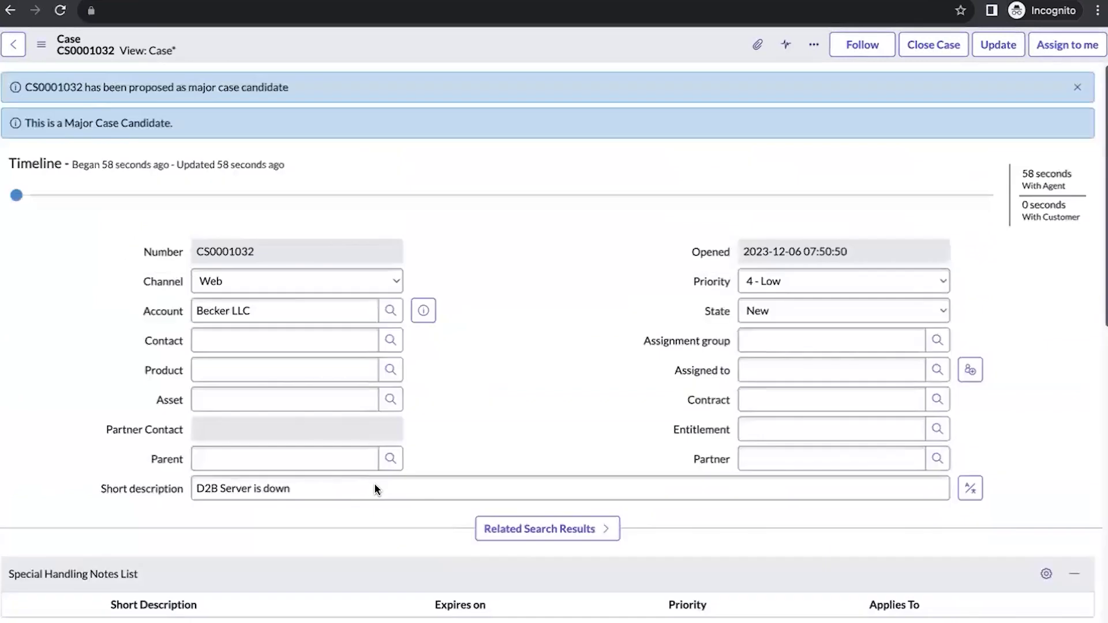
{"action": "left_click", "coordinate": [1077, 90]}
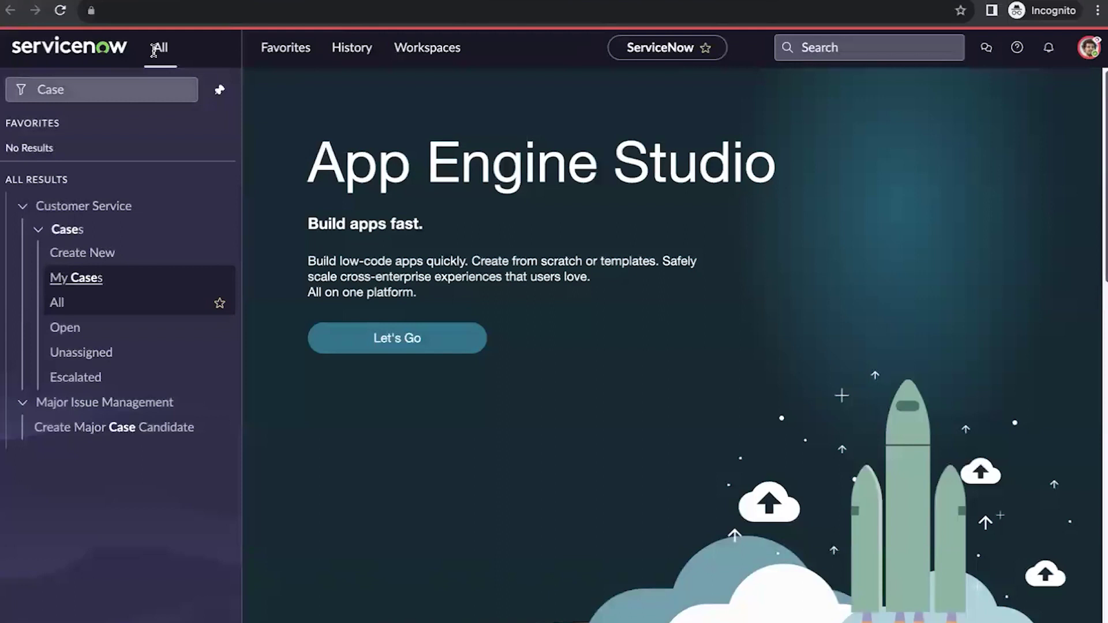
Step: Filter the navigator for "Major" and open the Candidates list of Major Issue Management
{"action": "left_click", "coordinate": [104, 97]}
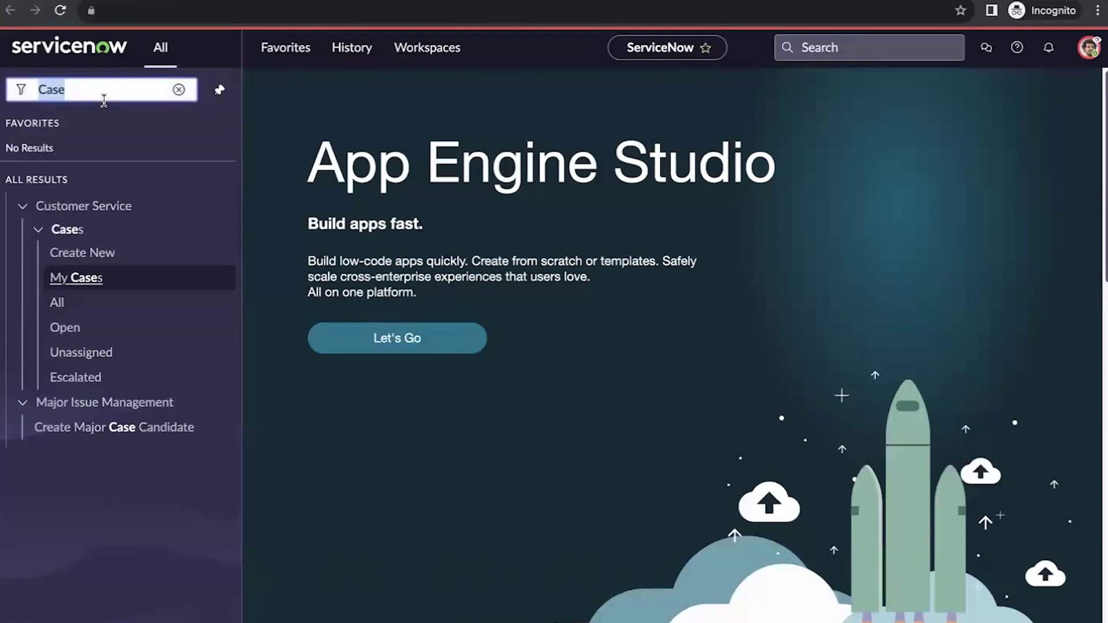
{"action": "type", "text": "Major"}
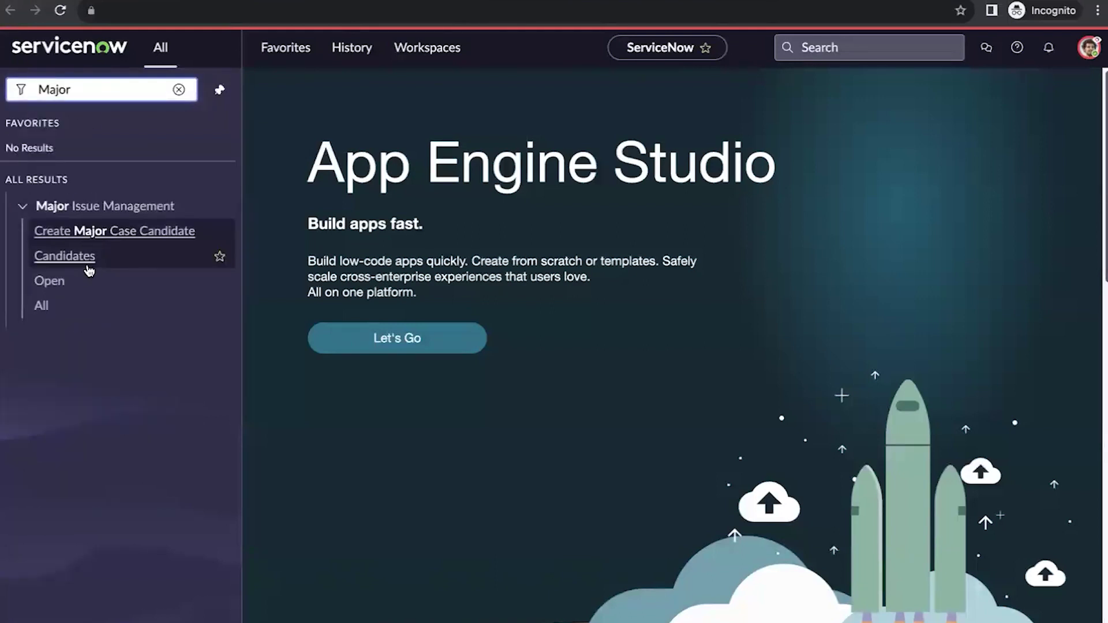
{"action": "left_click", "coordinate": [89, 270]}
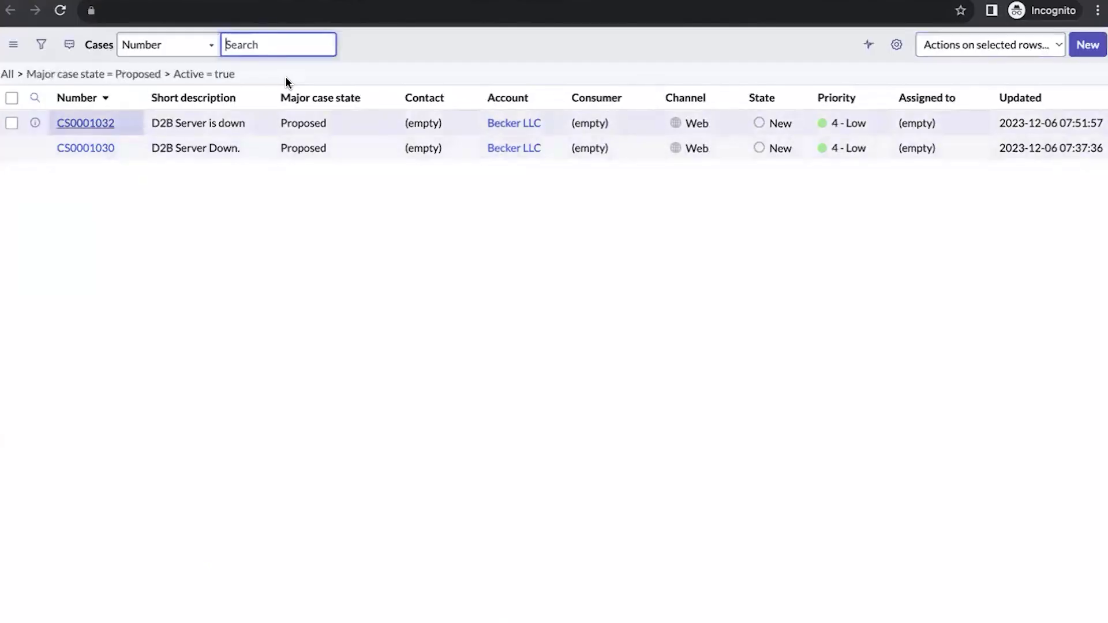
Step: Open case CS0001032 from the candidates list and examine which form actions are available on it for this role
{"action": "left_click", "coordinate": [102, 125]}
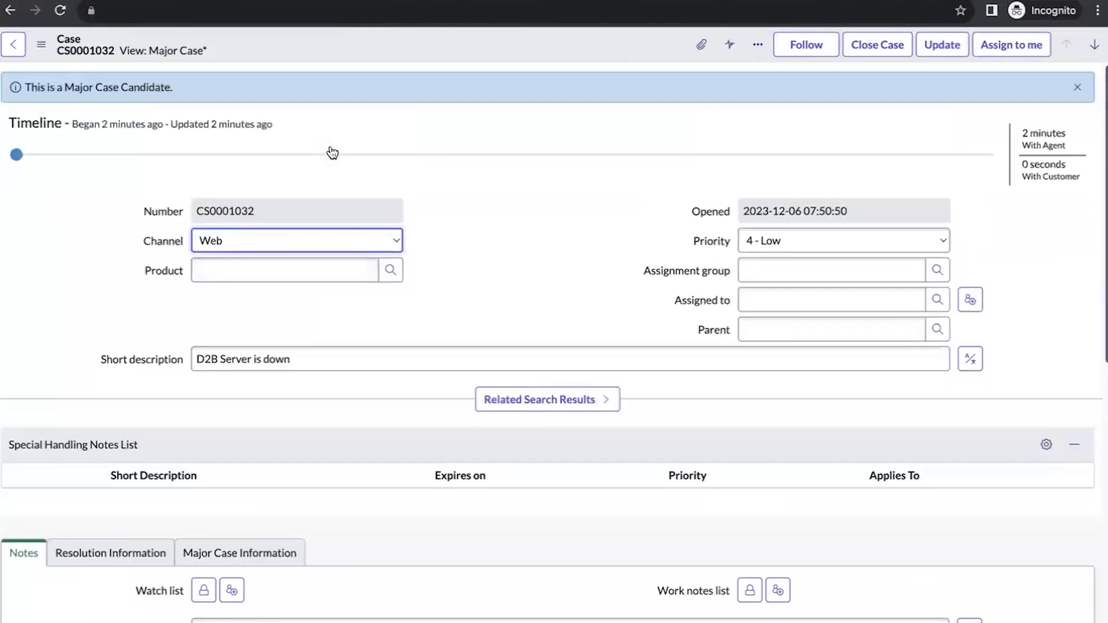
{"action": "right_click", "coordinate": [455, 50]}
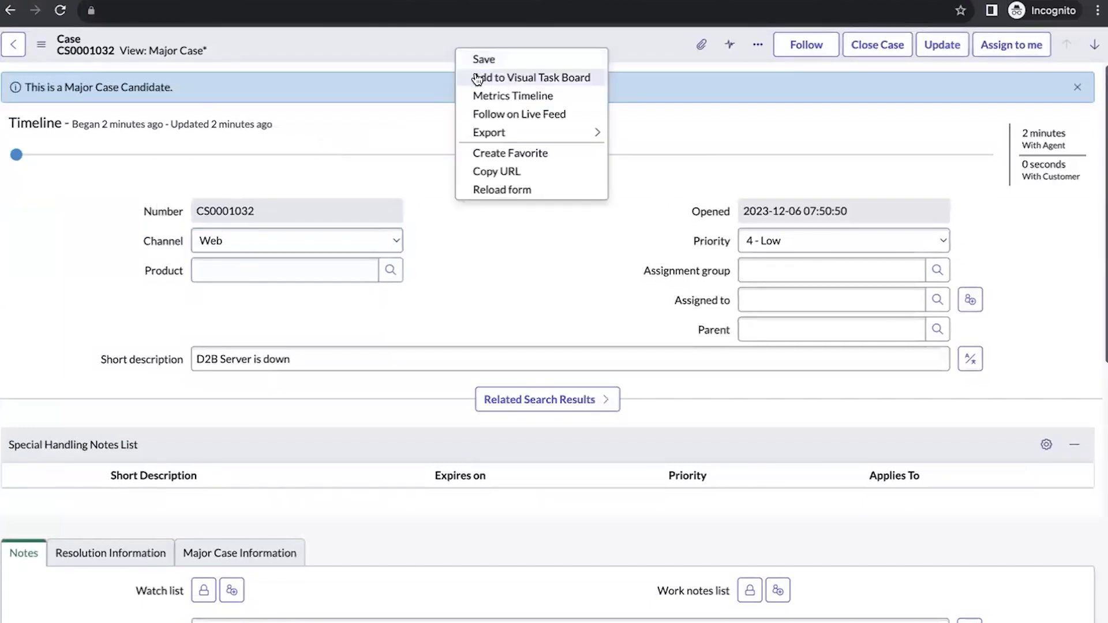
{"action": "left_click", "coordinate": [391, 58]}
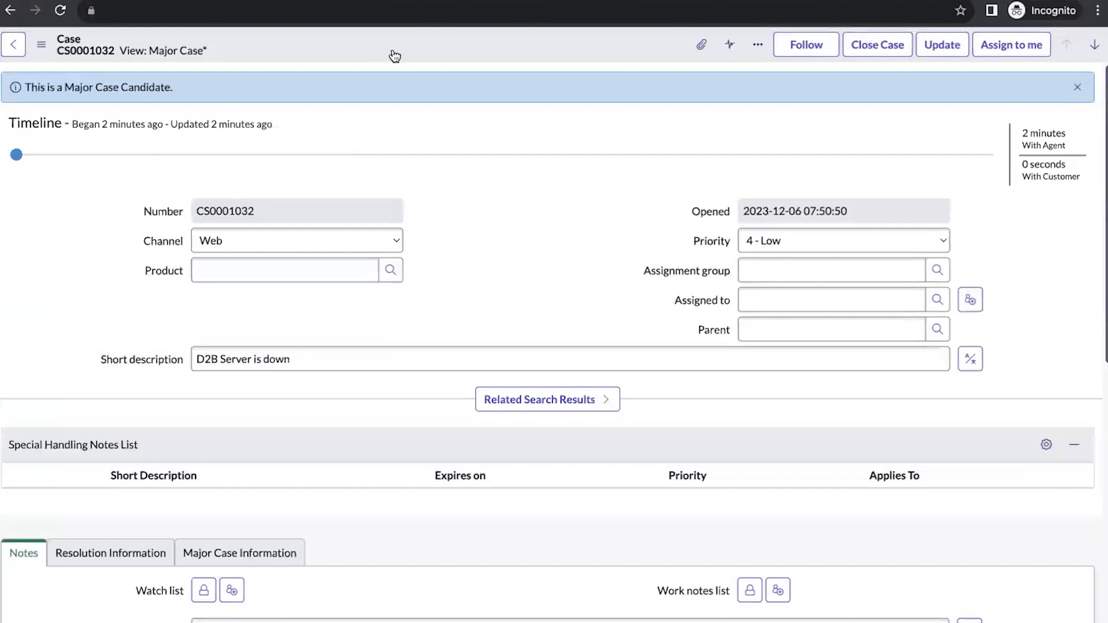
{"action": "right_click", "coordinate": [410, 46]}
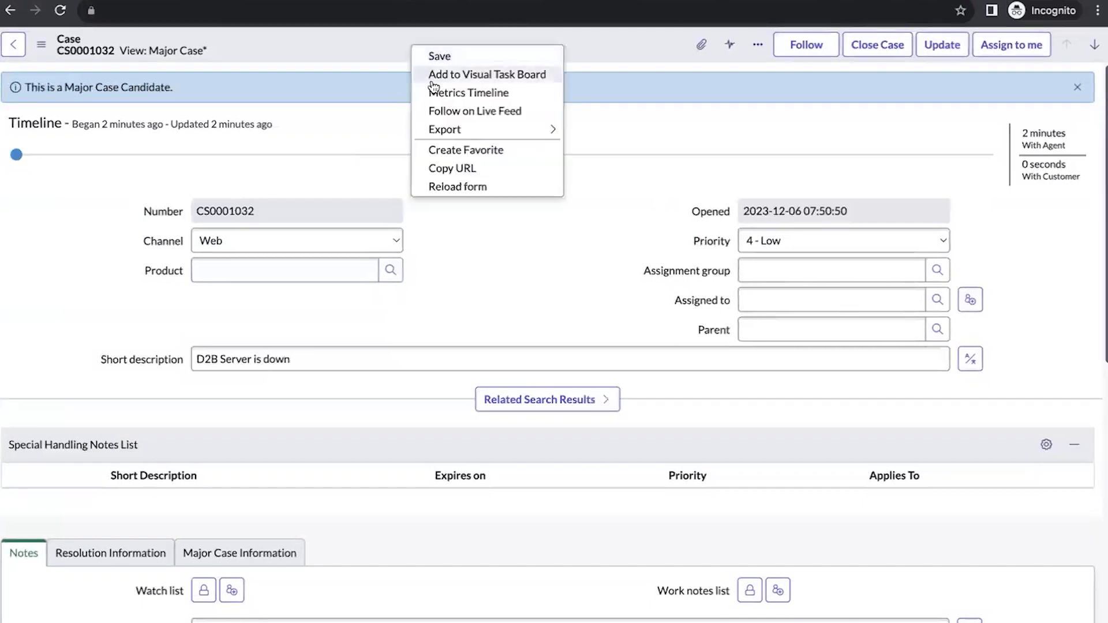
{"action": "left_click", "coordinate": [425, 249]}
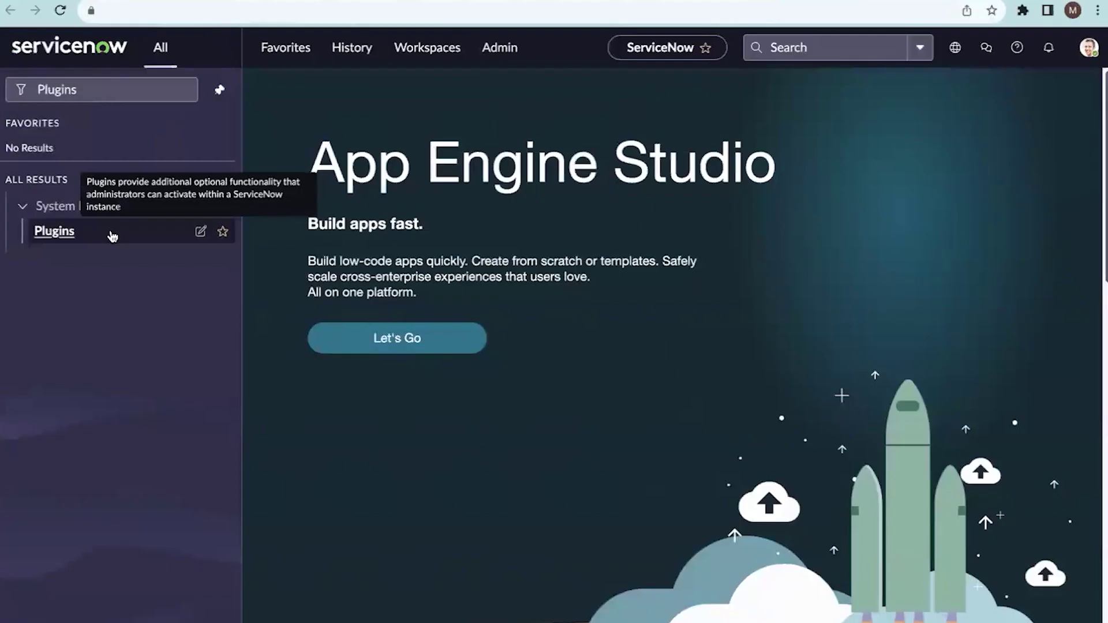
Step: In the administrator session, filter the navigator for "major" and open the Candidates list of Major Issue Management
{"action": "left_click", "coordinate": [128, 92]}
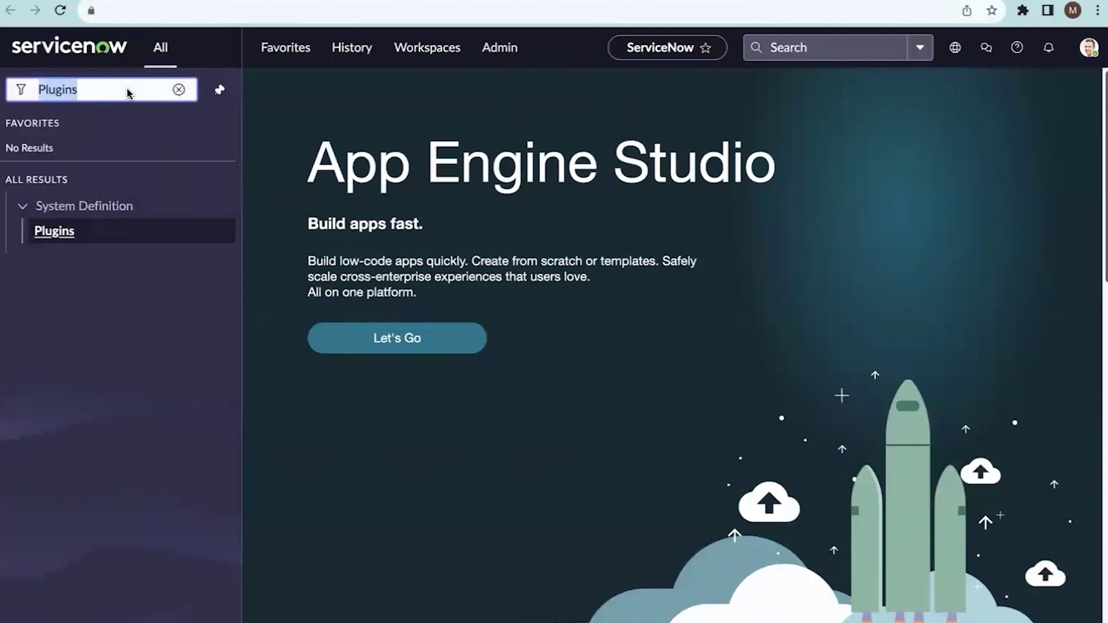
{"action": "key", "text": "BackSpace"}
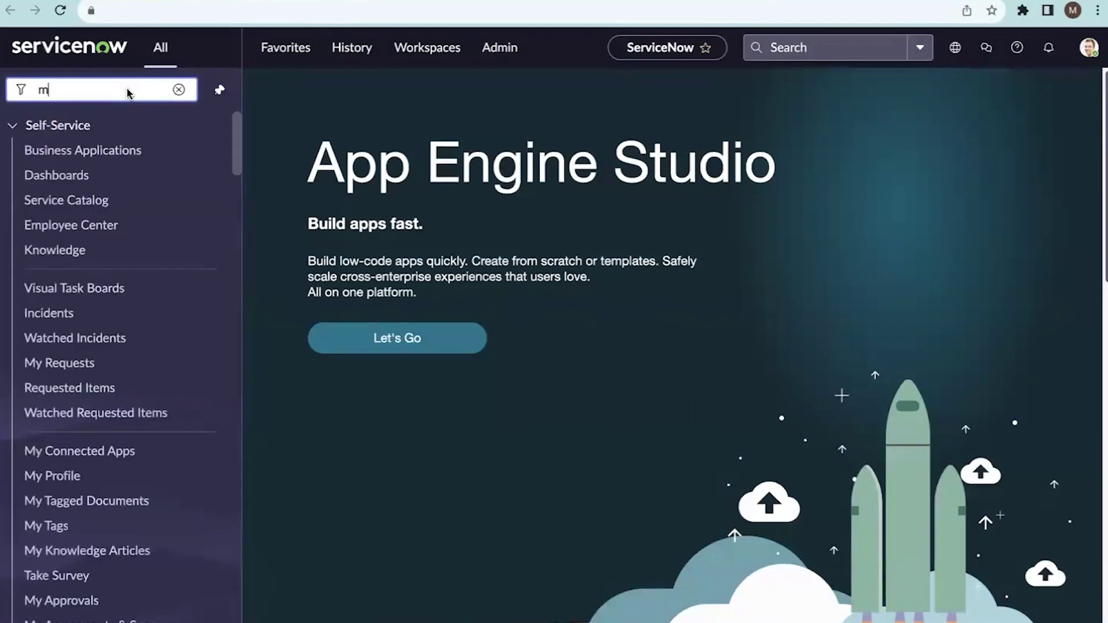
{"action": "type", "text": "major"}
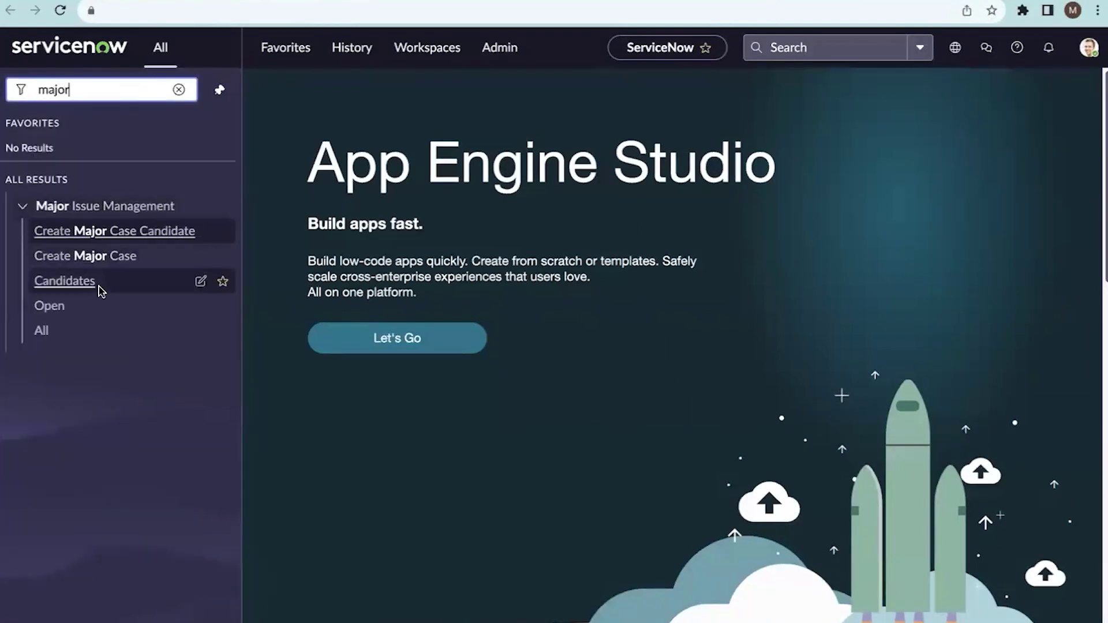
{"action": "left_click", "coordinate": [65, 281]}
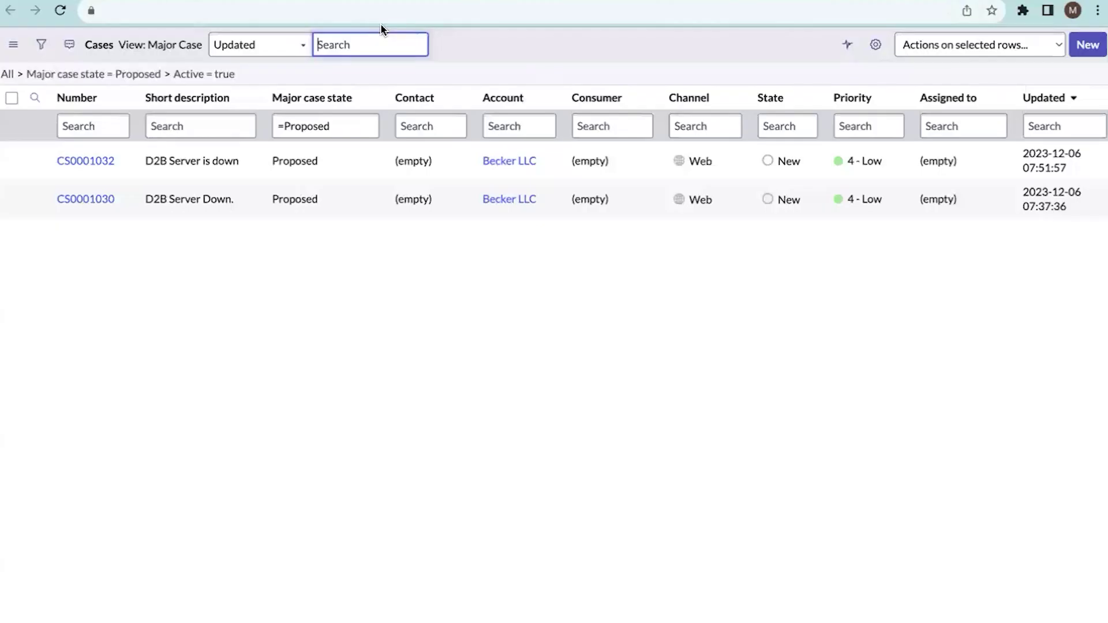
Step: Open candidate case CS0001032 and examine the administrator's form actions for approving or rejecting it
{"action": "left_click", "coordinate": [90, 163]}
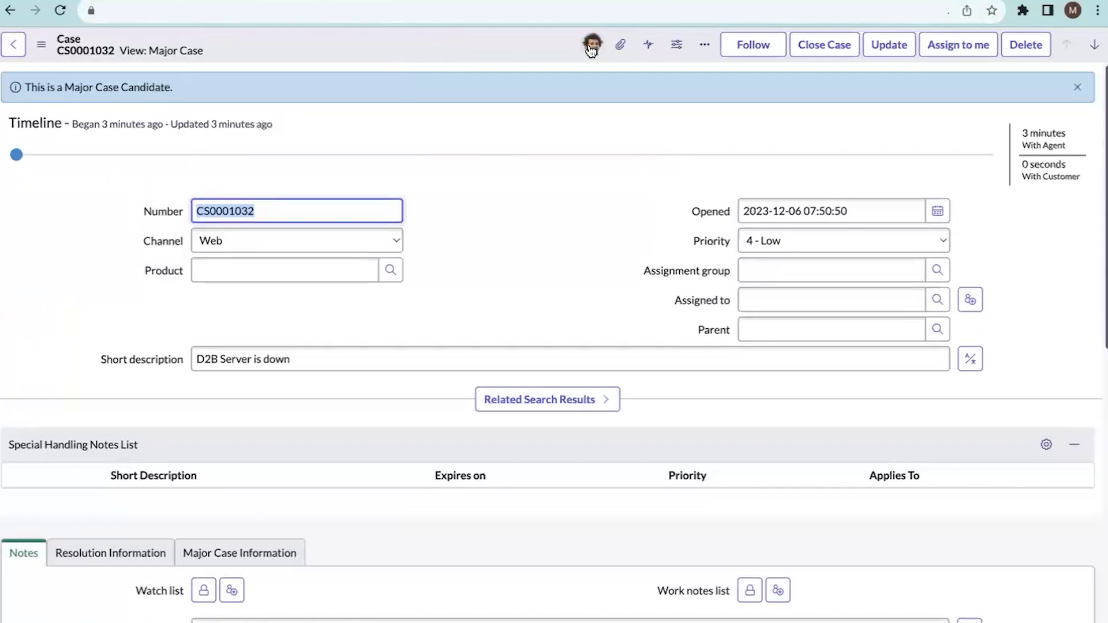
{"action": "right_click", "coordinate": [437, 51]}
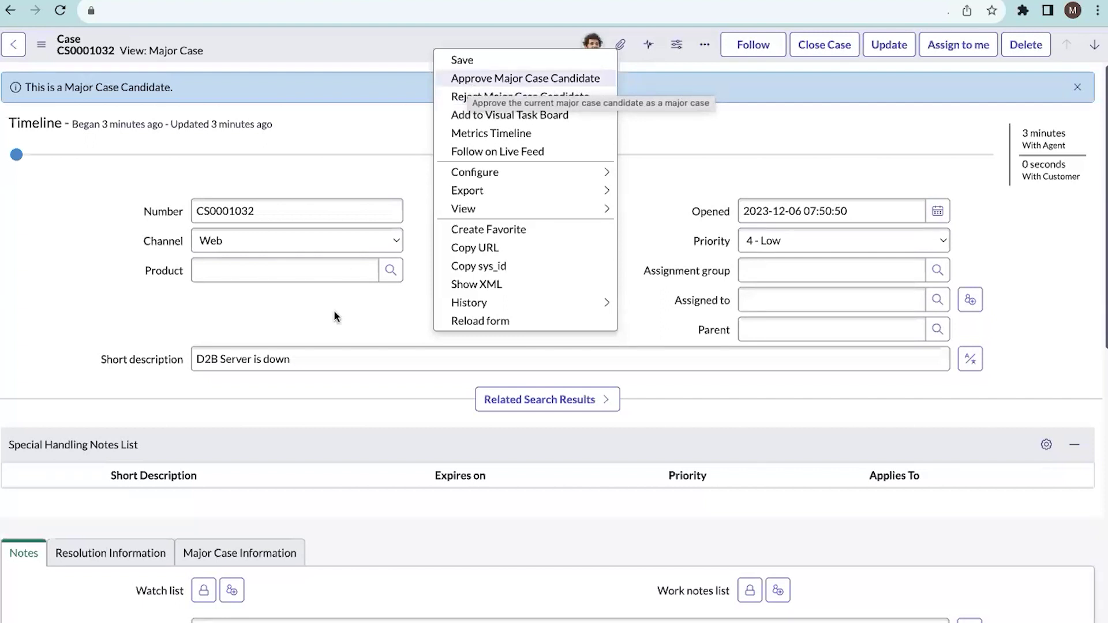
{"action": "left_click", "coordinate": [237, 417]}
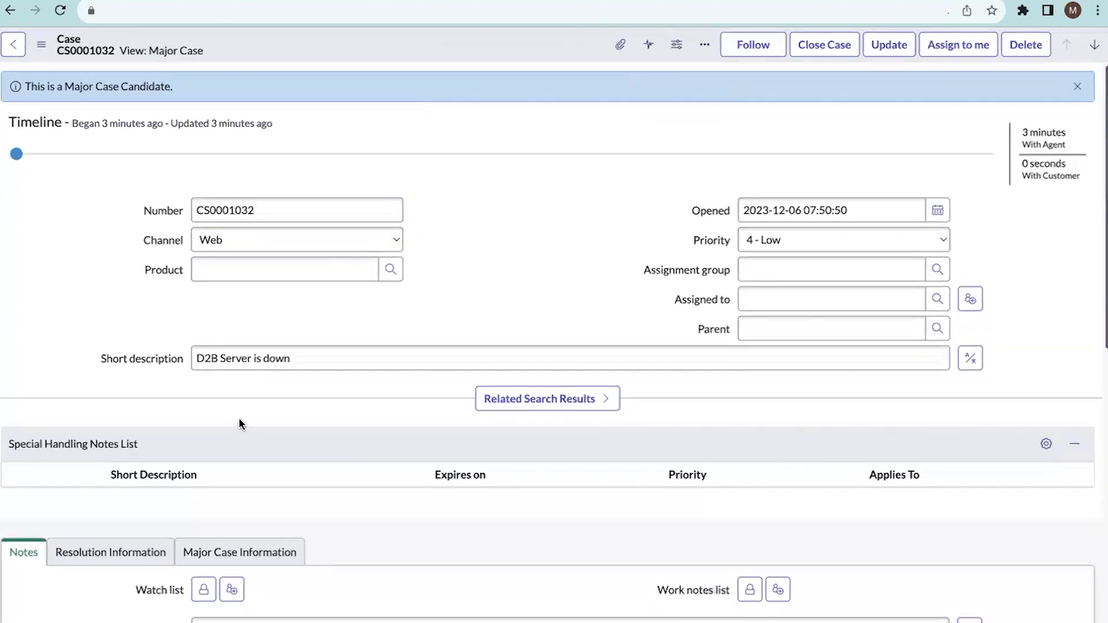
Step: Examine the recipients of the major case proposal email in the case's related emails
{"action": "scroll", "coordinate": [238, 417], "scroll_direction": "down", "scroll_amount": 10}
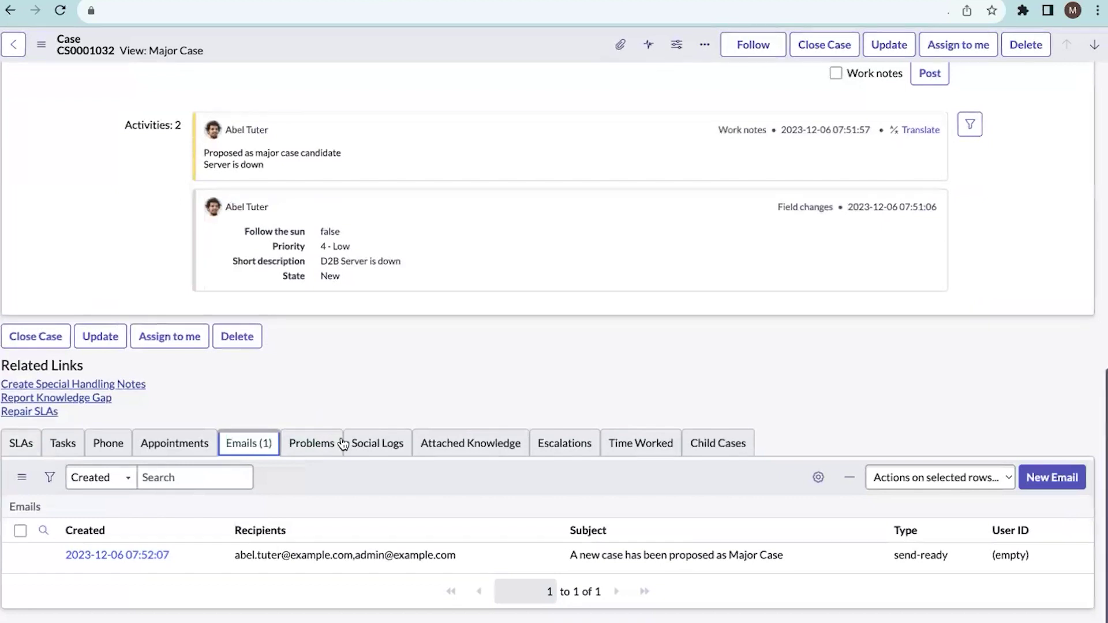
{"action": "left_click", "coordinate": [366, 557]}
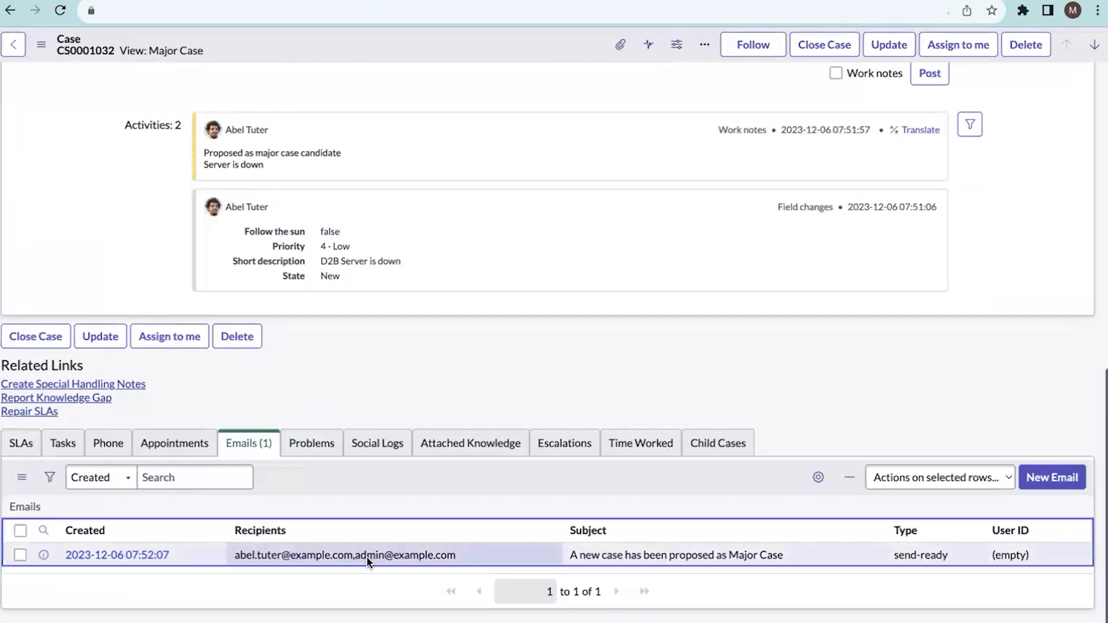
{"action": "left_click", "coordinate": [396, 563]}
{"action": "left_click", "coordinate": [368, 549]}
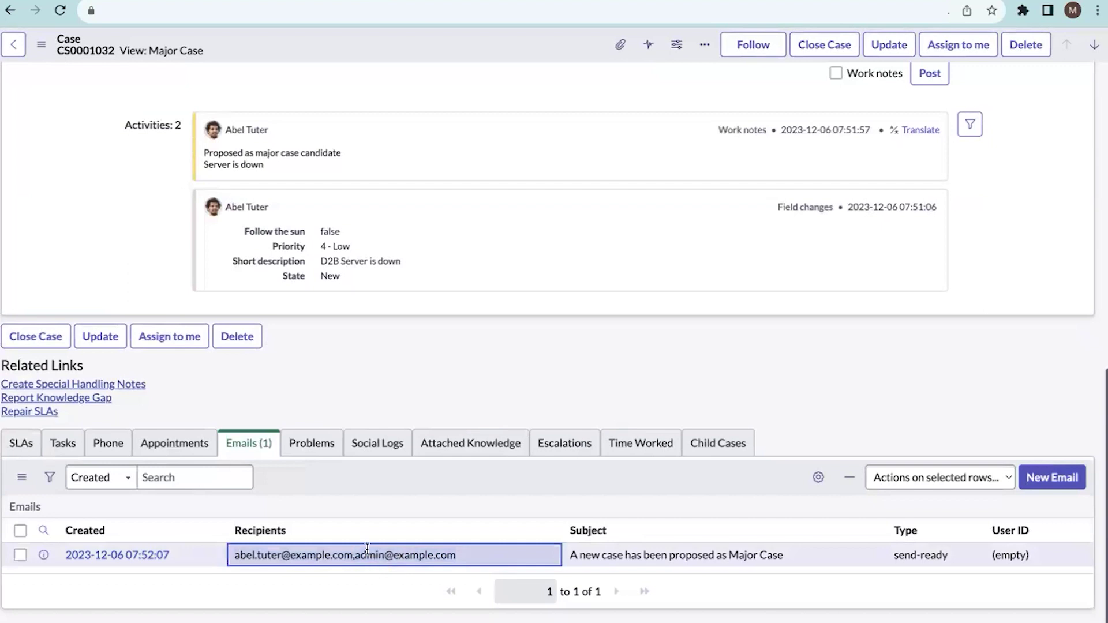
{"action": "left_click_drag", "start_coordinate": [355, 555], "coordinate": [403, 554]}
{"action": "left_click", "coordinate": [344, 555]}
{"action": "left_click_drag", "start_coordinate": [331, 553], "coordinate": [239, 553]}
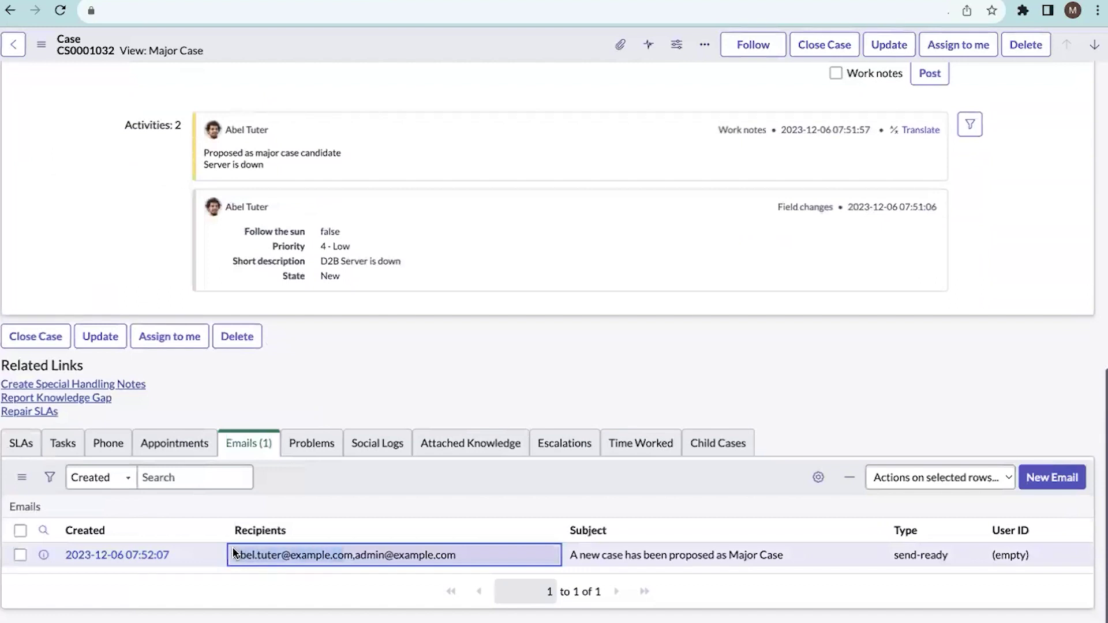
Step: Approve case CS0001032 as a major case candidate
{"action": "scroll", "coordinate": [361, 456], "scroll_direction": "up", "scroll_amount": 15}
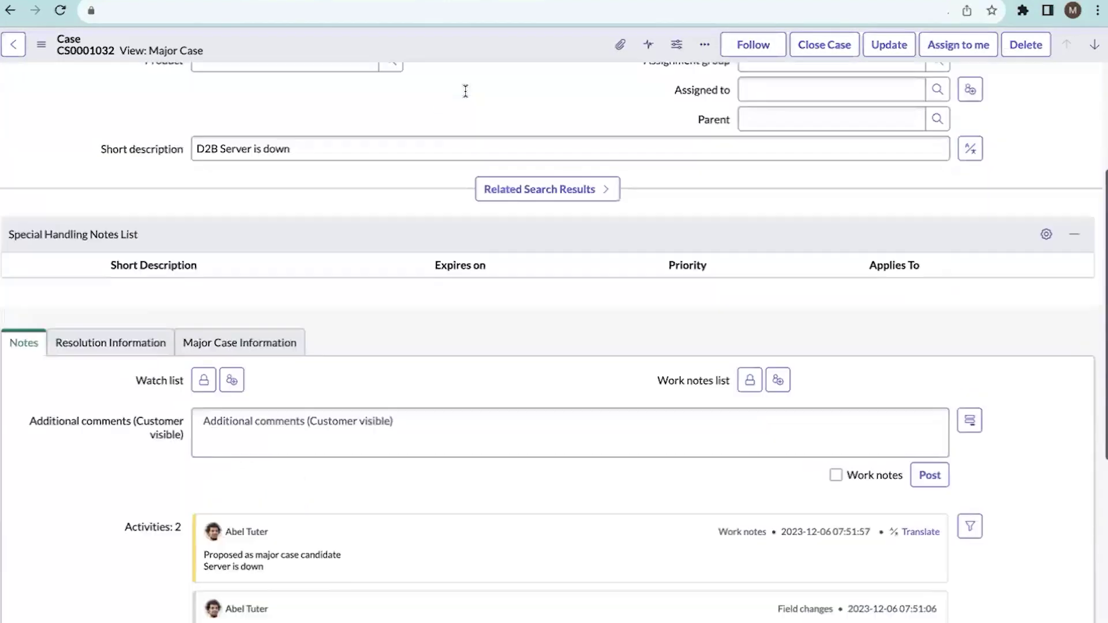
{"action": "right_click", "coordinate": [447, 45]}
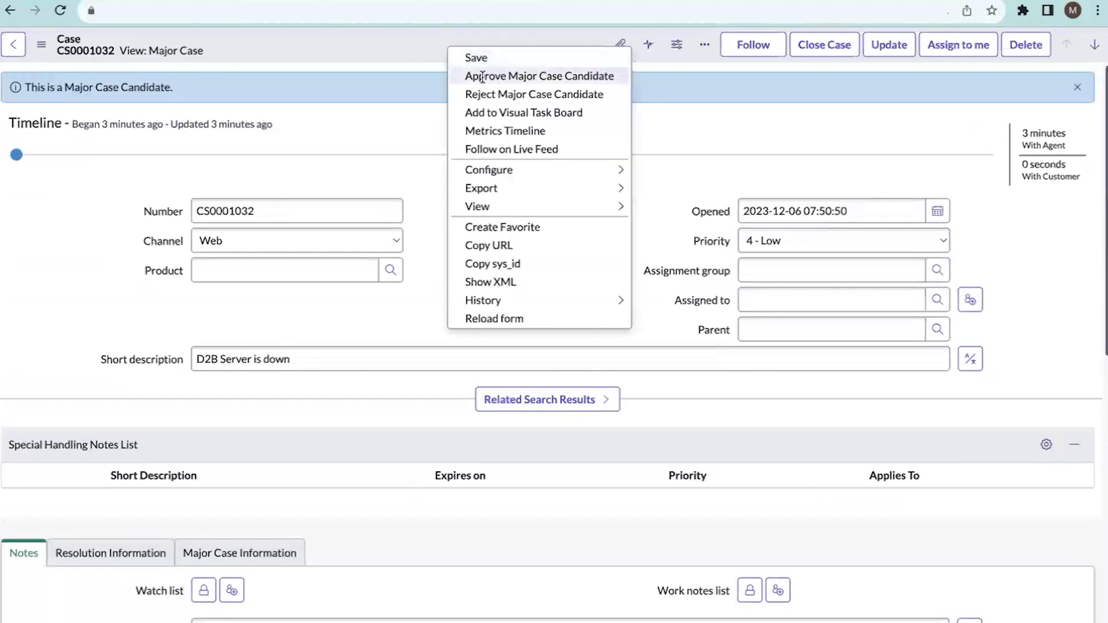
{"action": "left_click", "coordinate": [482, 77]}
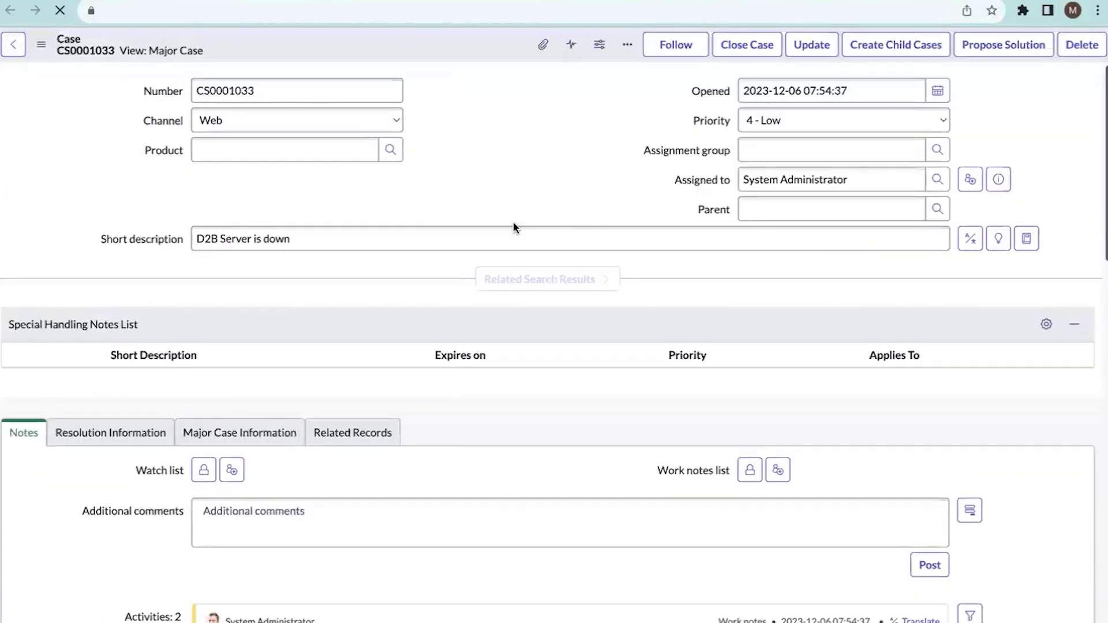
Step: Examine the new major case CS0001033 and its Major Case Information, including the major case state and business impact
{"action": "scroll", "coordinate": [513, 223], "scroll_direction": "down", "scroll_amount": 8}
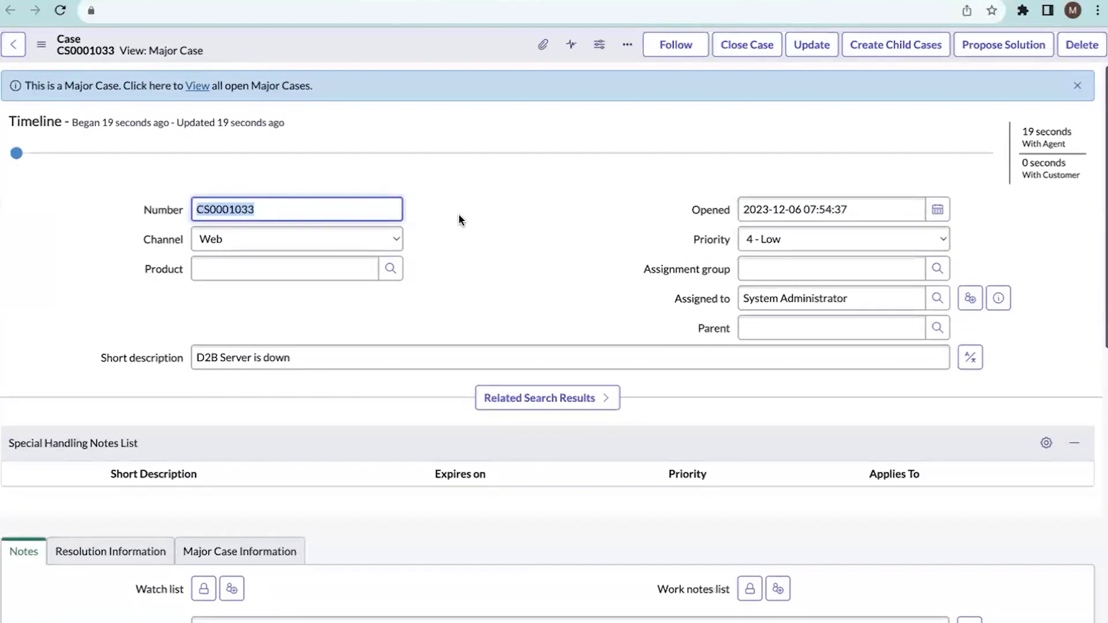
{"action": "scroll", "coordinate": [282, 261], "scroll_direction": "down", "scroll_amount": 3}
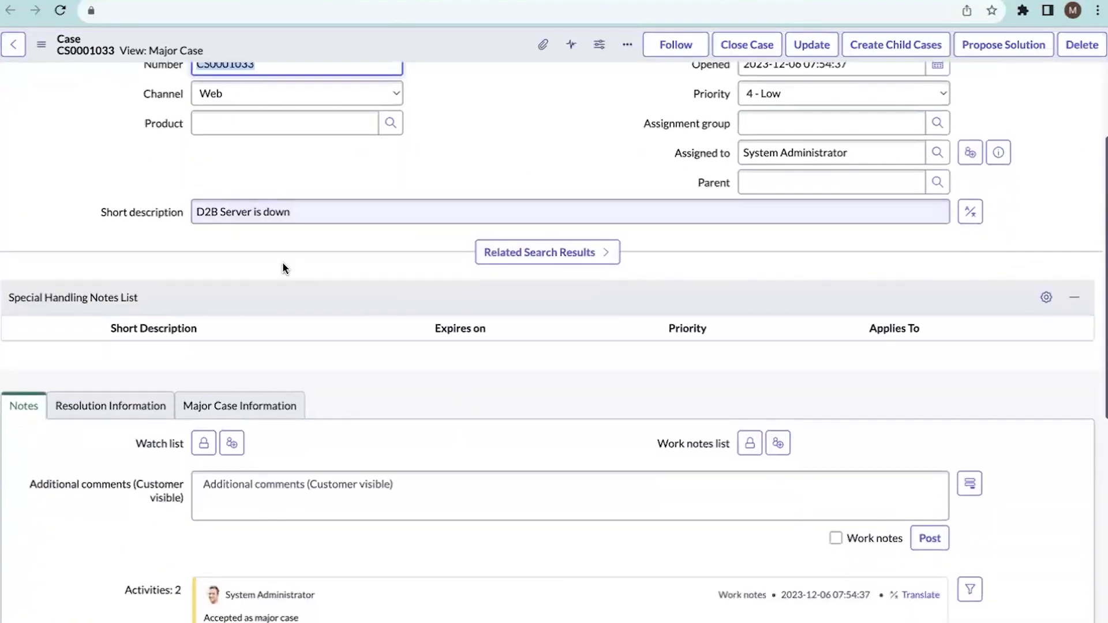
{"action": "left_click", "coordinate": [240, 404]}
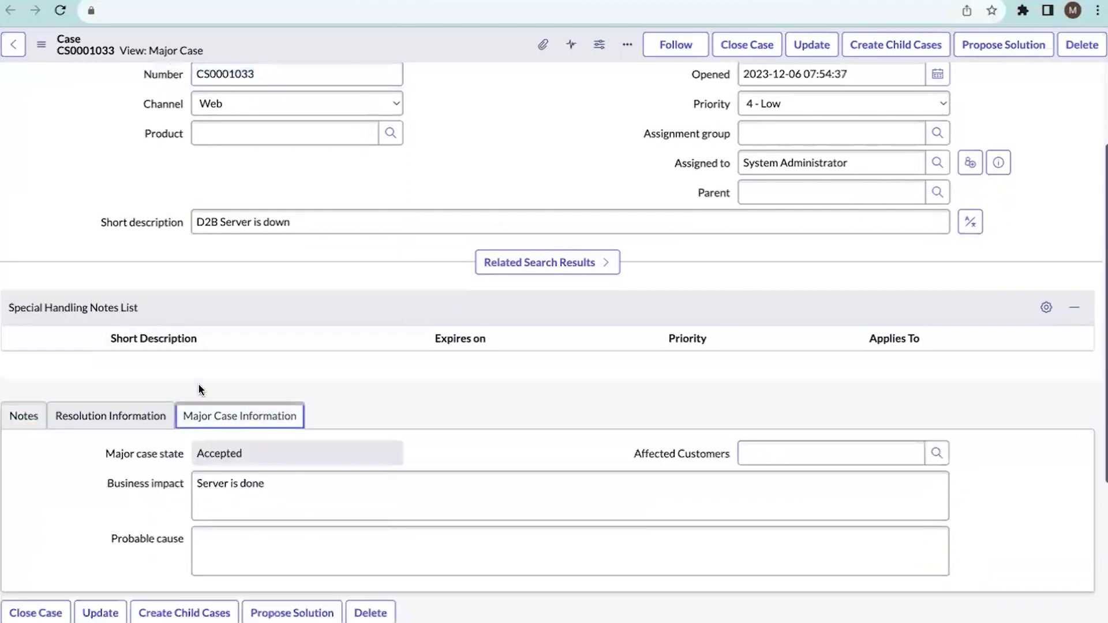
{"action": "scroll", "coordinate": [198, 383], "scroll_direction": "down", "scroll_amount": 2}
{"action": "scroll", "coordinate": [151, 329], "scroll_direction": "down", "scroll_amount": 1}
{"action": "left_click", "coordinate": [199, 317]}
Step: Examine the acceptance work note among the activities in the major case's notes
{"action": "left_click", "coordinate": [30, 279]}
{"action": "scroll", "coordinate": [31, 280], "scroll_direction": "down", "scroll_amount": 3}
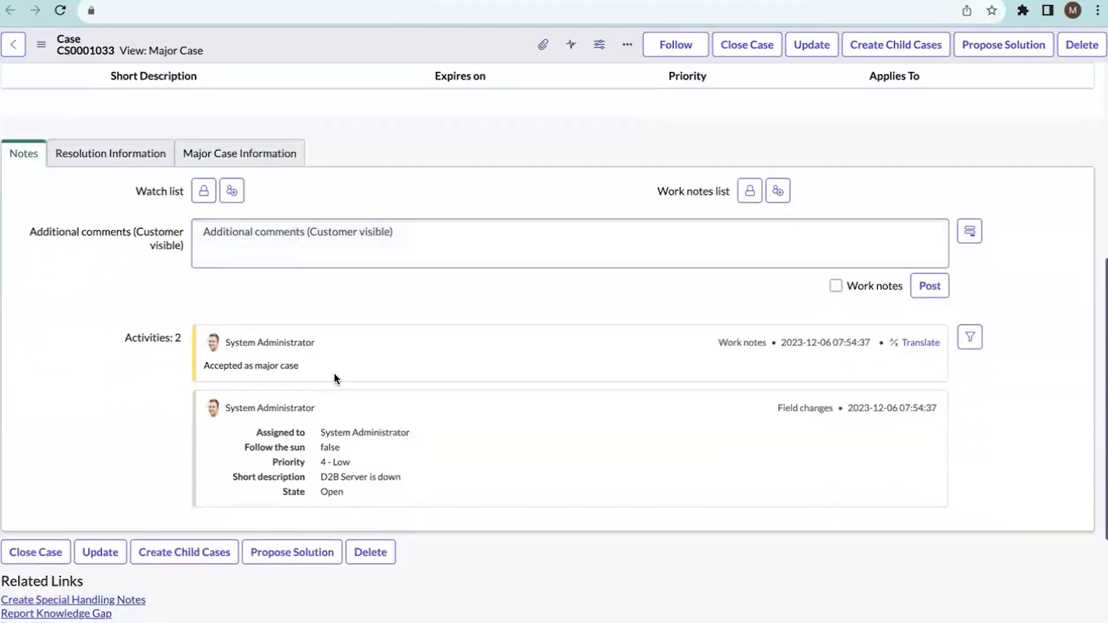
{"action": "left_click_drag", "start_coordinate": [234, 369], "coordinate": [213, 370]}
{"action": "left_click", "coordinate": [214, 366]}
Step: Examine the major case's child cases and the parent link on child case CS0001032, and return to the major case
{"action": "scroll", "coordinate": [213, 365], "scroll_direction": "down", "scroll_amount": 5}
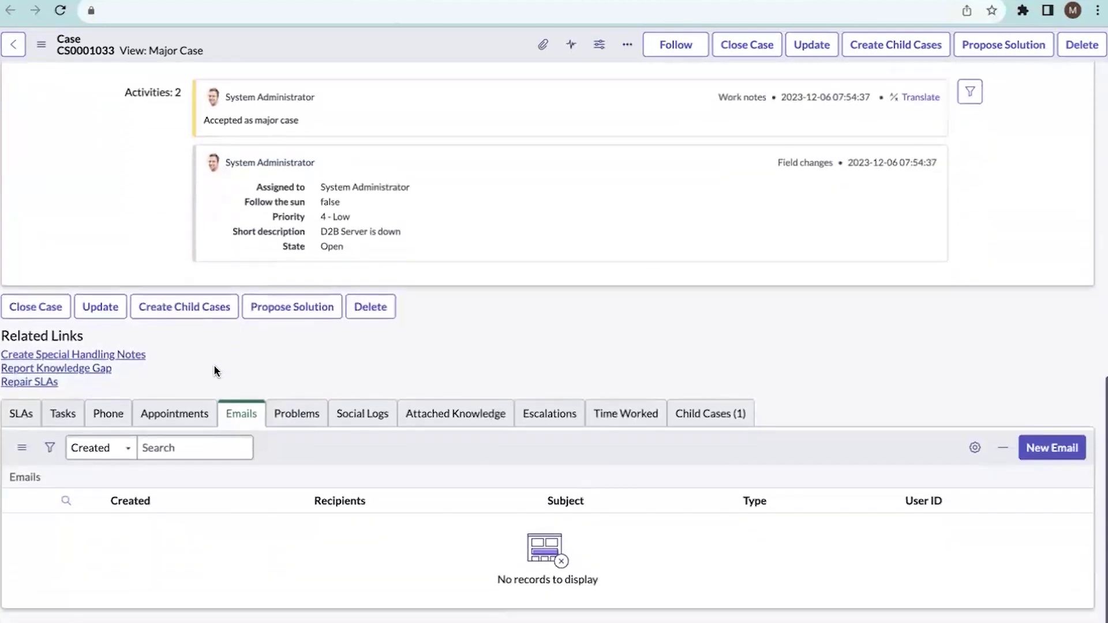
{"action": "left_click", "coordinate": [710, 413]}
{"action": "left_click", "coordinate": [102, 500]}
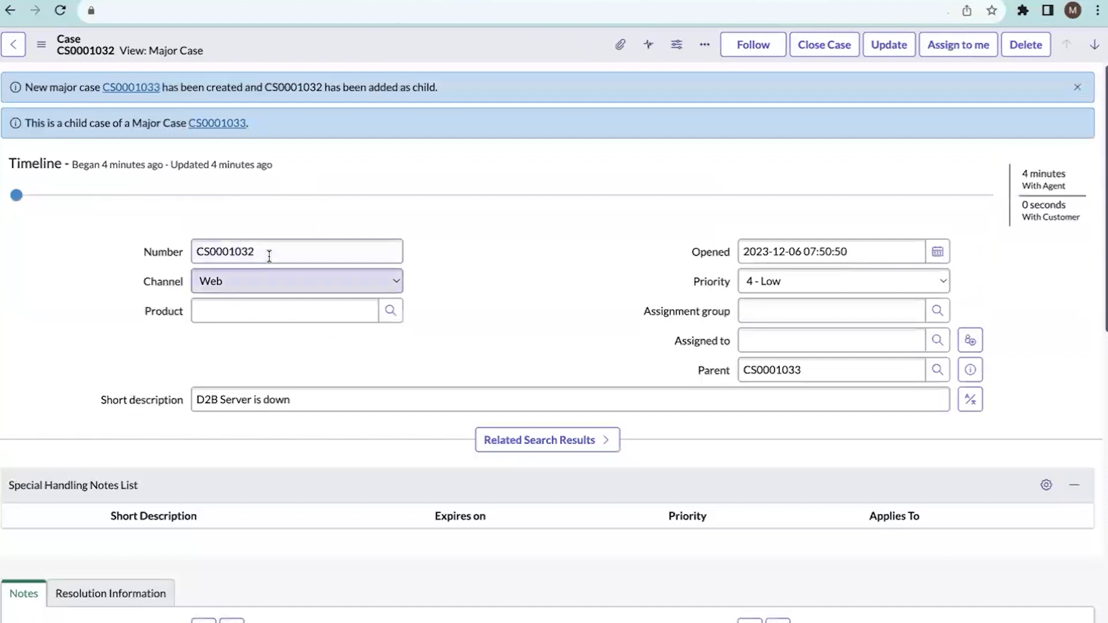
{"action": "key", "text": "alt+Left"}
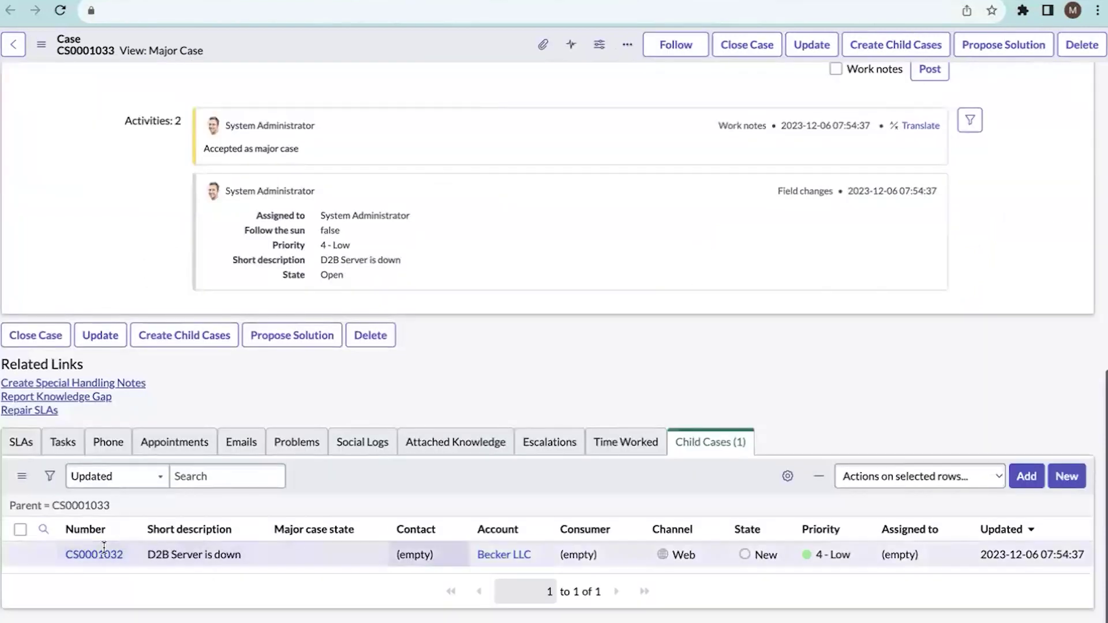
Step: Start adding existing cases to the Child Cases list of major case CS0001033
{"action": "scroll", "coordinate": [543, 456], "scroll_direction": "up", "scroll_amount": 1}
{"action": "scroll", "coordinate": [543, 462], "scroll_direction": "up", "scroll_amount": 10}
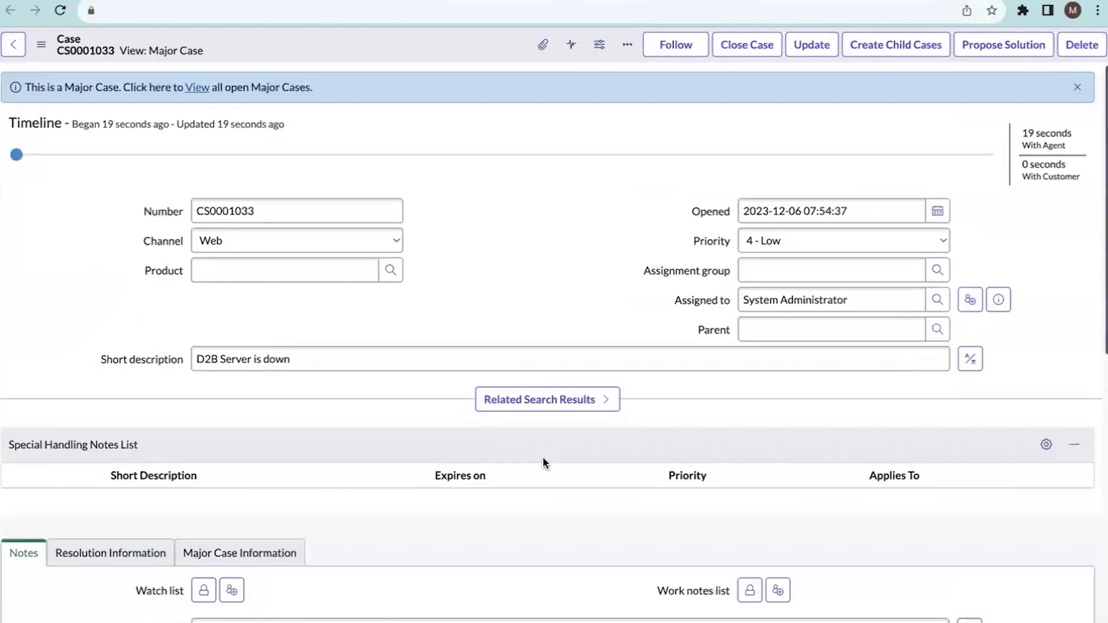
{"action": "scroll", "coordinate": [543, 461], "scroll_direction": "down", "scroll_amount": 3}
{"action": "scroll", "coordinate": [544, 463], "scroll_direction": "down", "scroll_amount": 3}
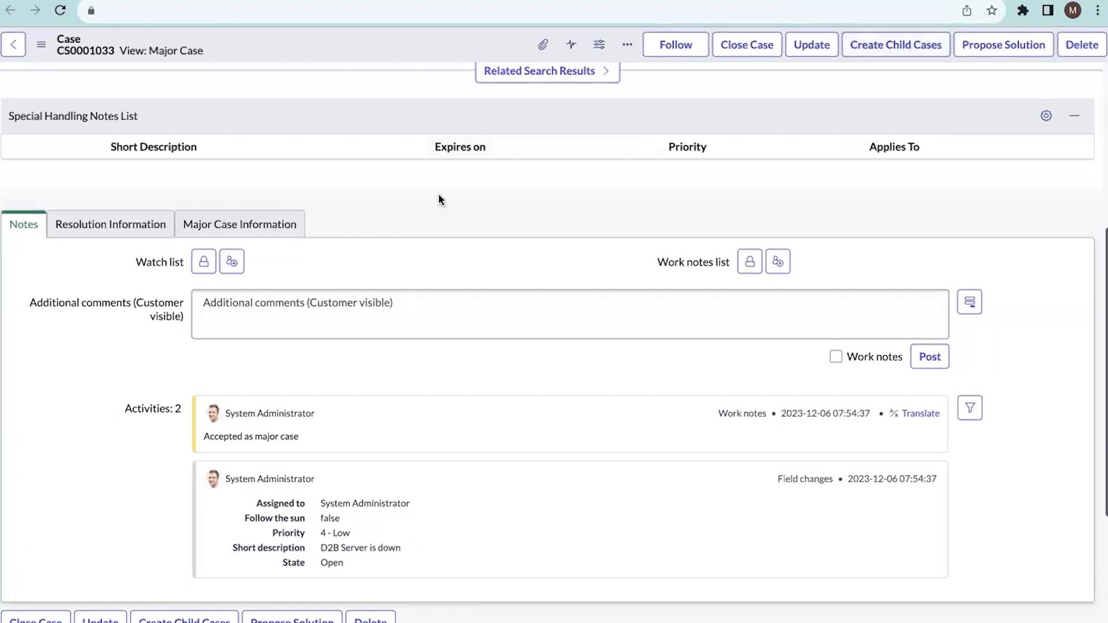
{"action": "scroll", "coordinate": [440, 199], "scroll_direction": "down", "scroll_amount": 1}
{"action": "scroll", "coordinate": [439, 196], "scroll_direction": "down", "scroll_amount": 5}
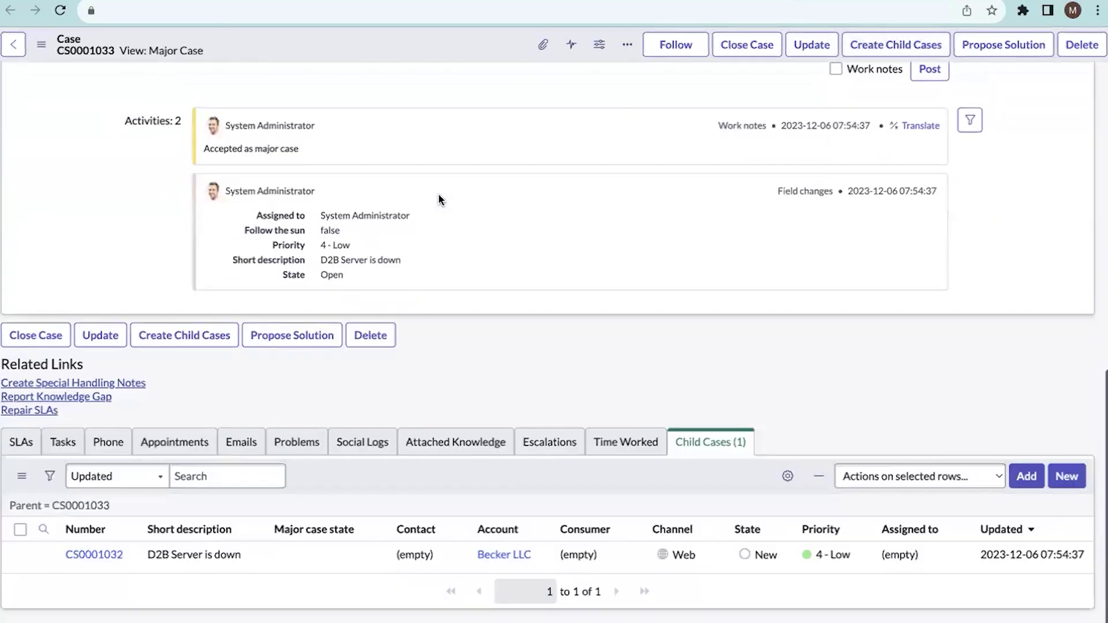
{"action": "left_click", "coordinate": [1025, 481]}
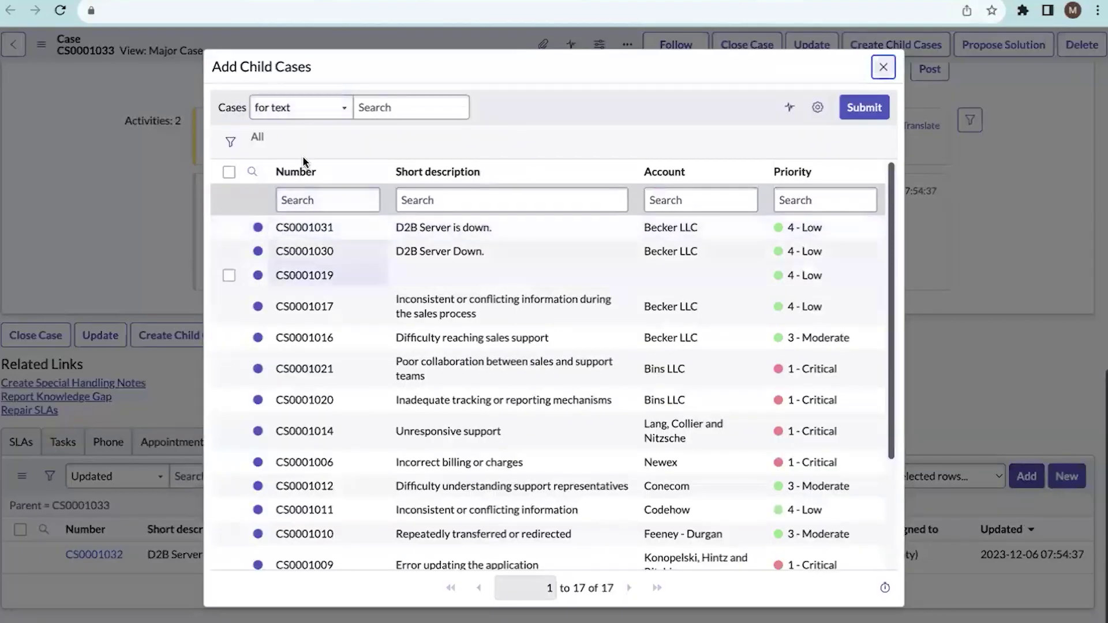
Step: Add existing cases CS0001008 (Error saving files) and CS0001007 (Slow application performance) as child cases of the major case
{"action": "scroll", "coordinate": [311, 276], "scroll_direction": "down", "scroll_amount": 1}
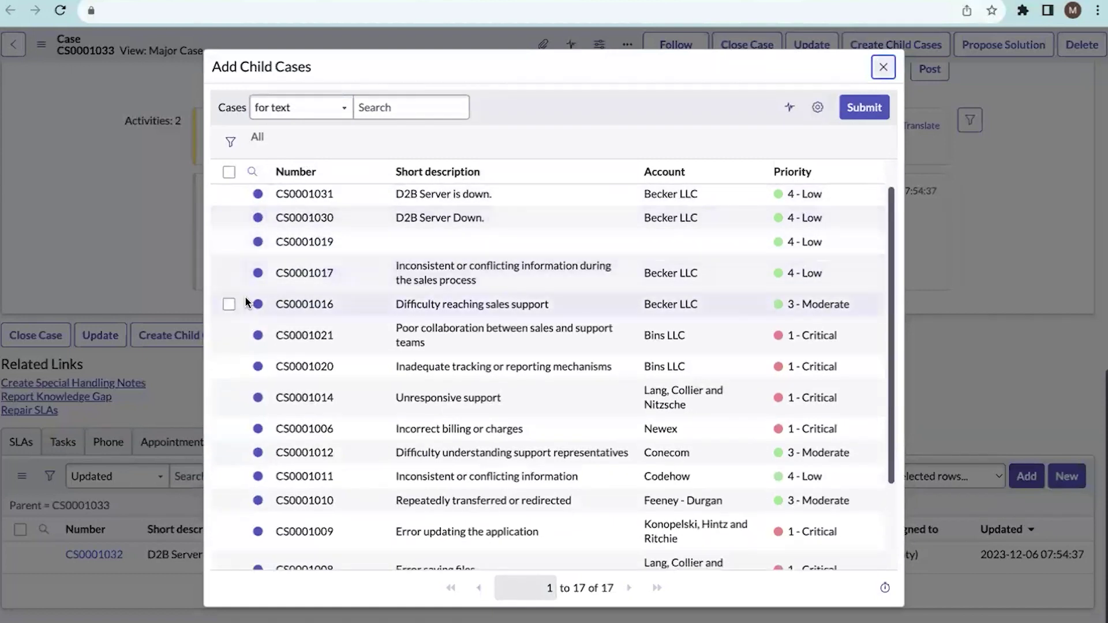
{"action": "scroll", "coordinate": [246, 302], "scroll_direction": "down", "scroll_amount": 1}
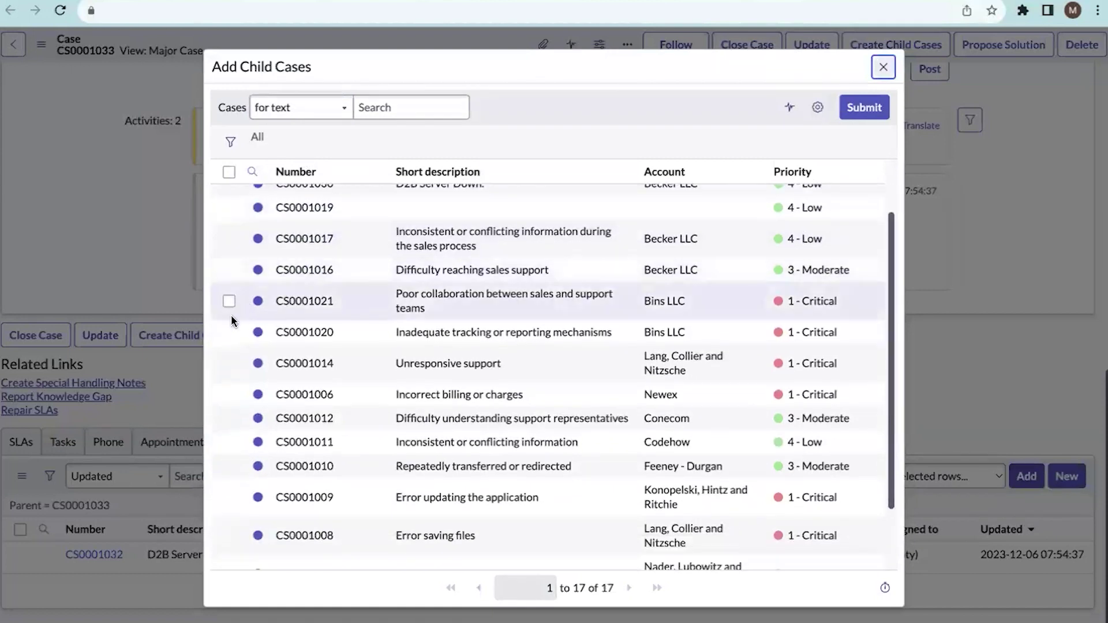
{"action": "scroll", "coordinate": [231, 318], "scroll_direction": "down", "scroll_amount": 2}
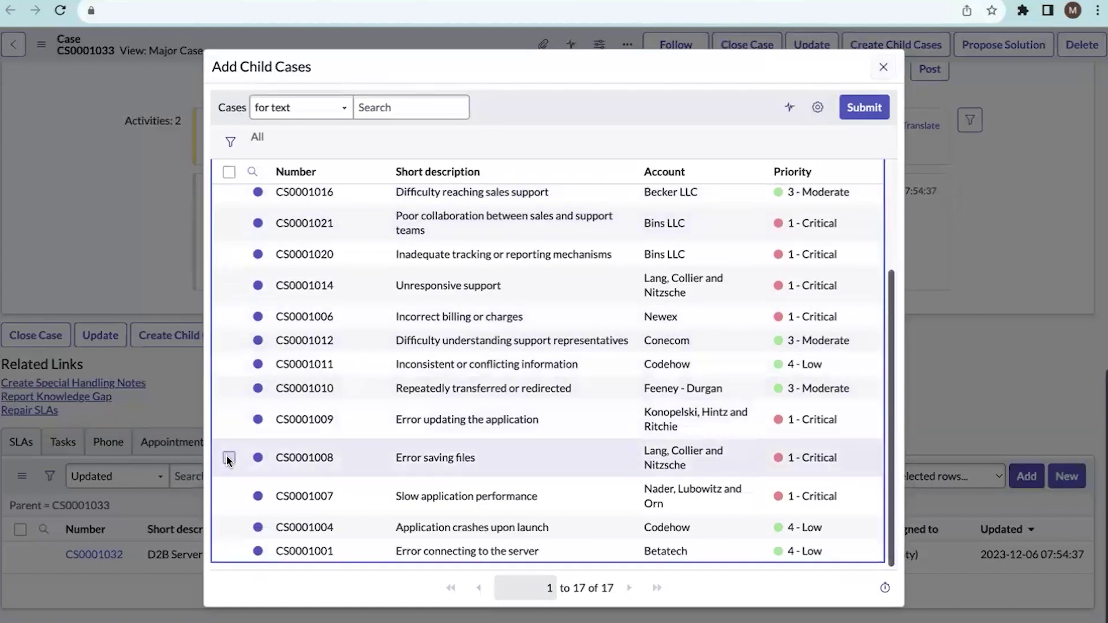
{"action": "left_click", "coordinate": [229, 458]}
{"action": "left_click", "coordinate": [229, 497]}
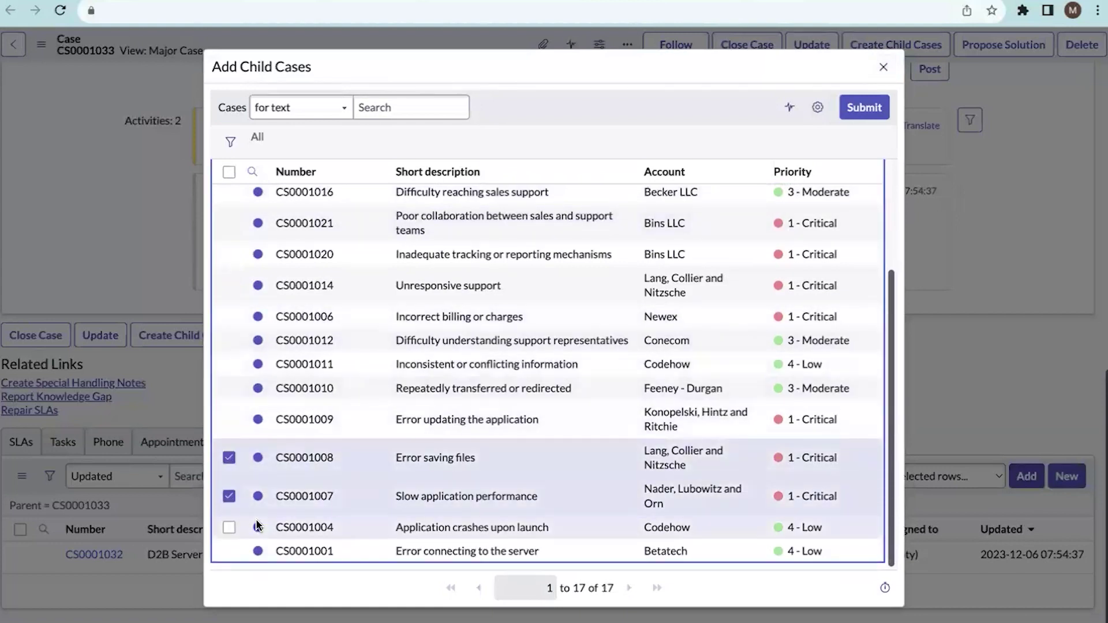
{"action": "key", "text": "Up"}
{"action": "key", "text": "Up"}
{"action": "key", "text": "Up"}
{"action": "key", "text": "Up"}
{"action": "key", "text": "Up"}
{"action": "key", "text": "Up"}
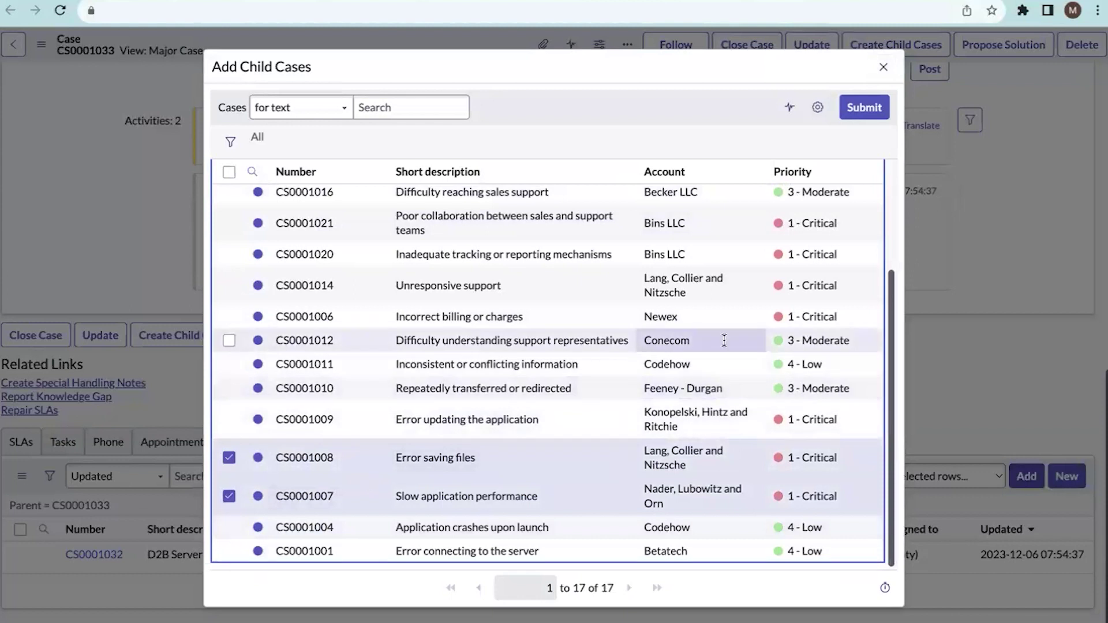
{"action": "left_click", "coordinate": [864, 109]}
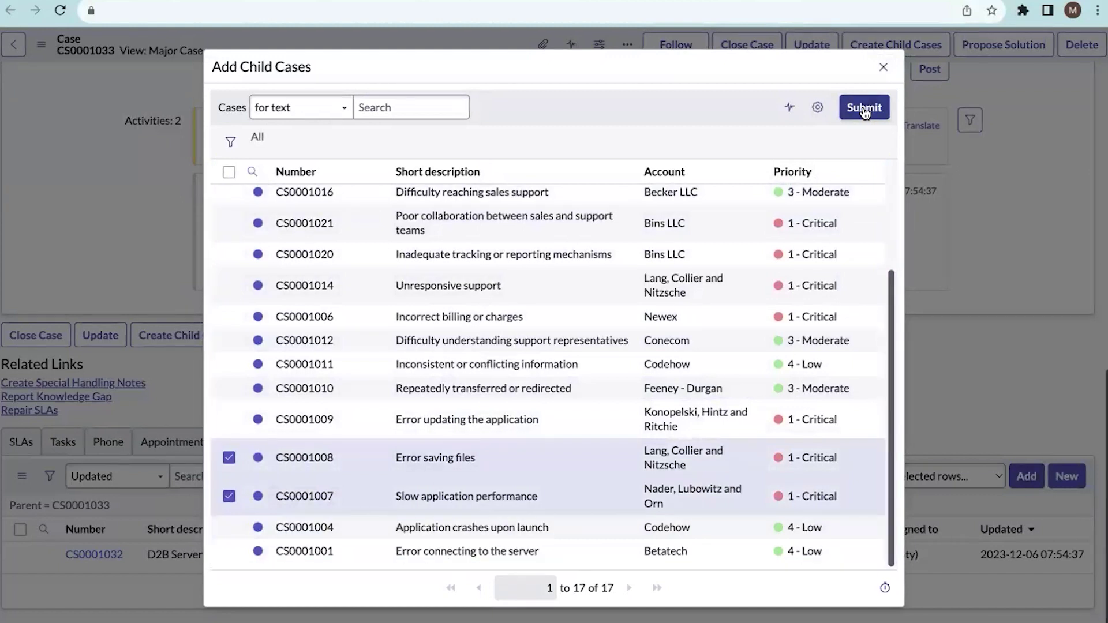
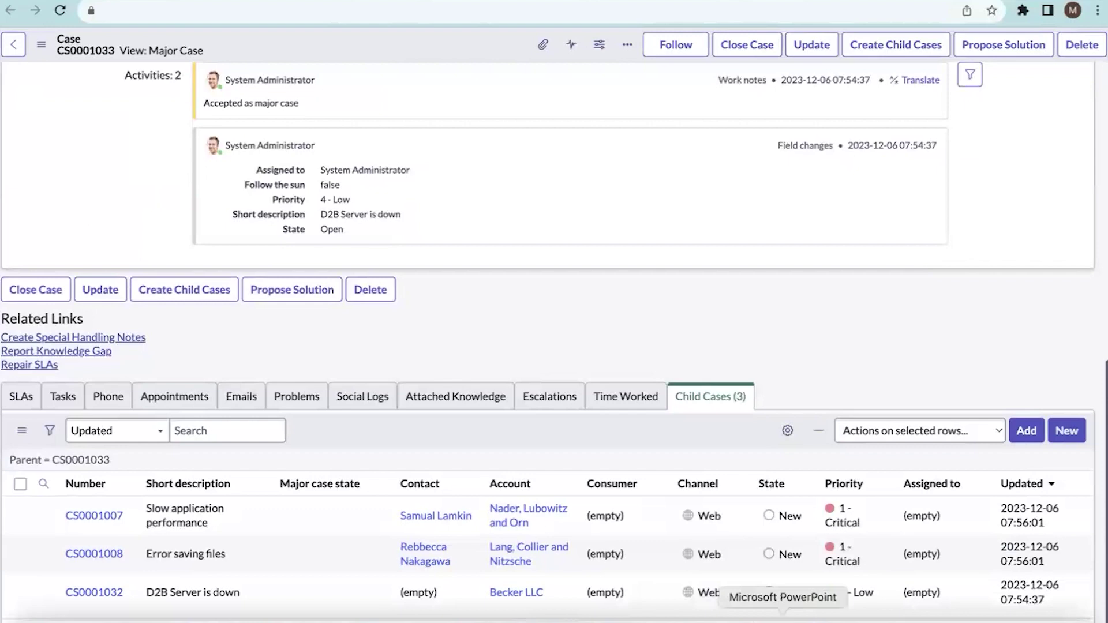
Step: Try to create new child cases directly from major case CS0001033
{"action": "left_click", "coordinate": [783, 619]}
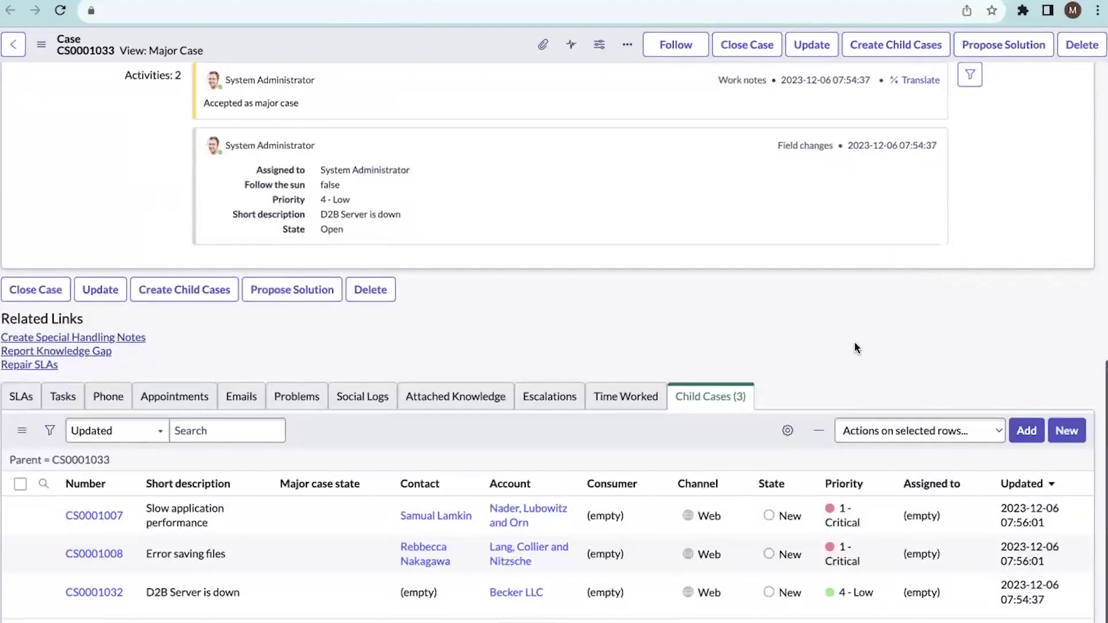
{"action": "scroll", "coordinate": [828, 314], "scroll_direction": "up", "scroll_amount": 8}
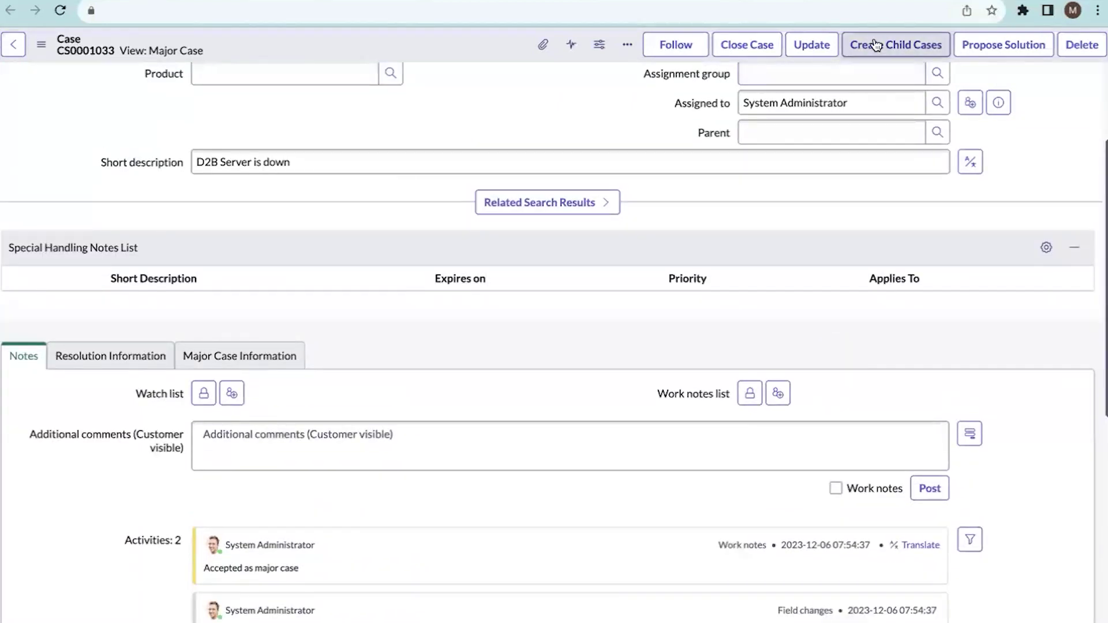
{"action": "scroll", "coordinate": [579, 259], "scroll_direction": "down", "scroll_amount": 1}
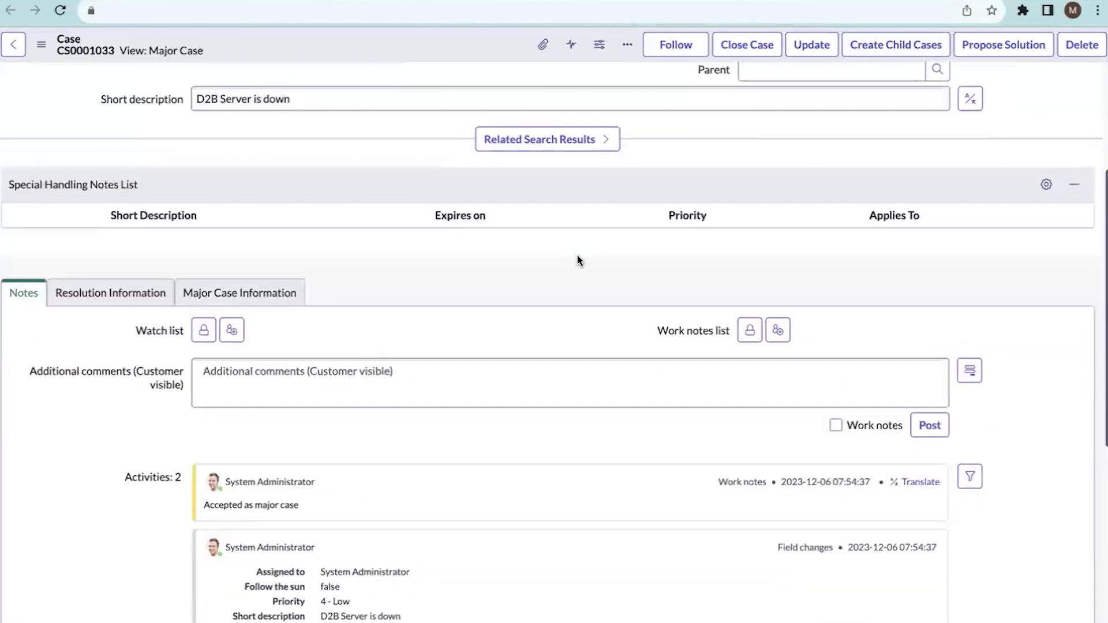
{"action": "left_click", "coordinate": [899, 42]}
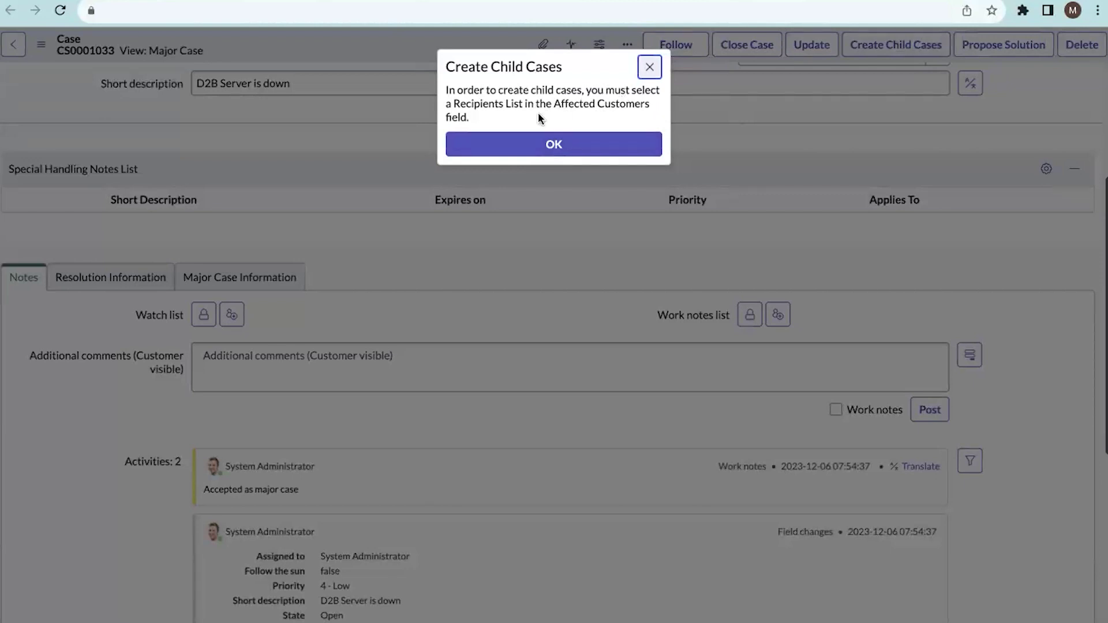
{"action": "left_click", "coordinate": [648, 67]}
Step: Set Affected Customers to MIM Recipient List in the Major Case Information and save the case
{"action": "scroll", "coordinate": [319, 265], "scroll_direction": "down", "scroll_amount": 2}
{"action": "left_click", "coordinate": [239, 176]}
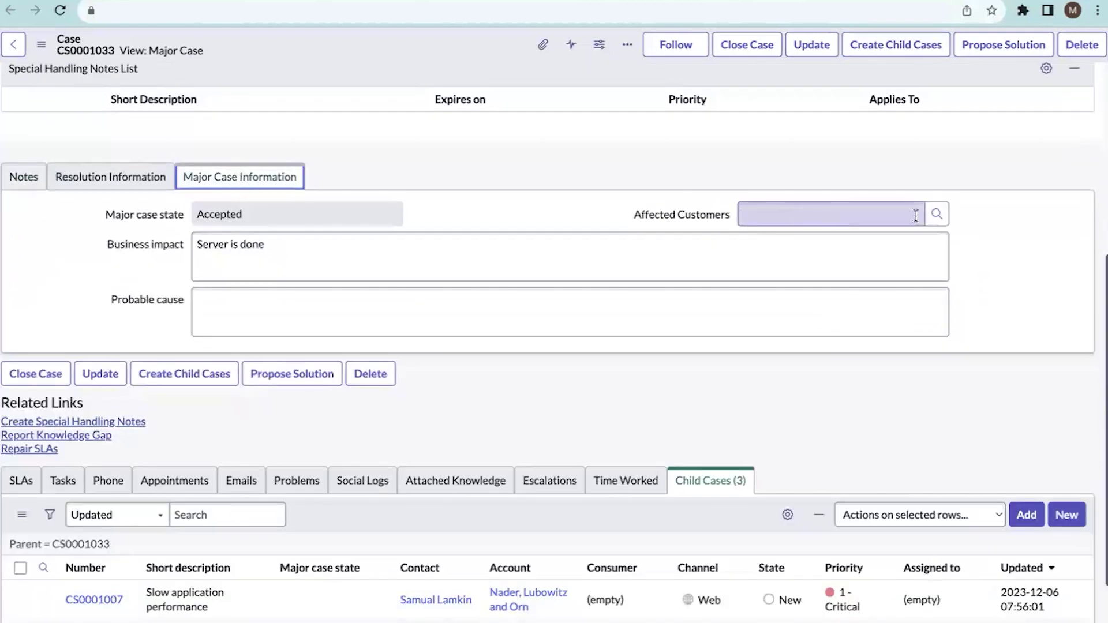
{"action": "left_click", "coordinate": [937, 214]}
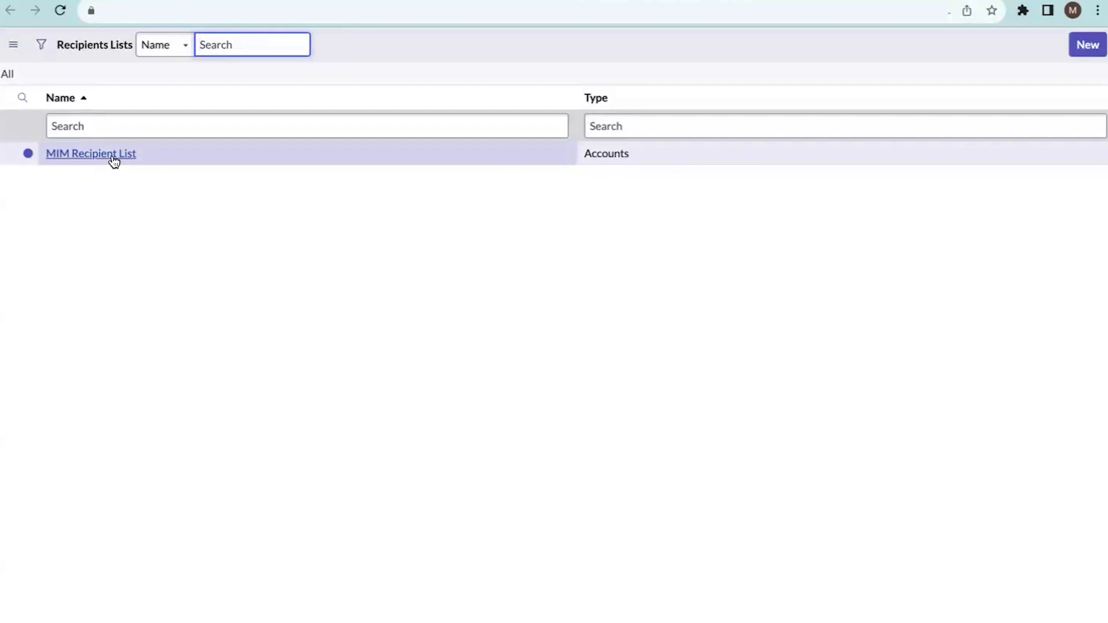
{"action": "left_click", "coordinate": [114, 163]}
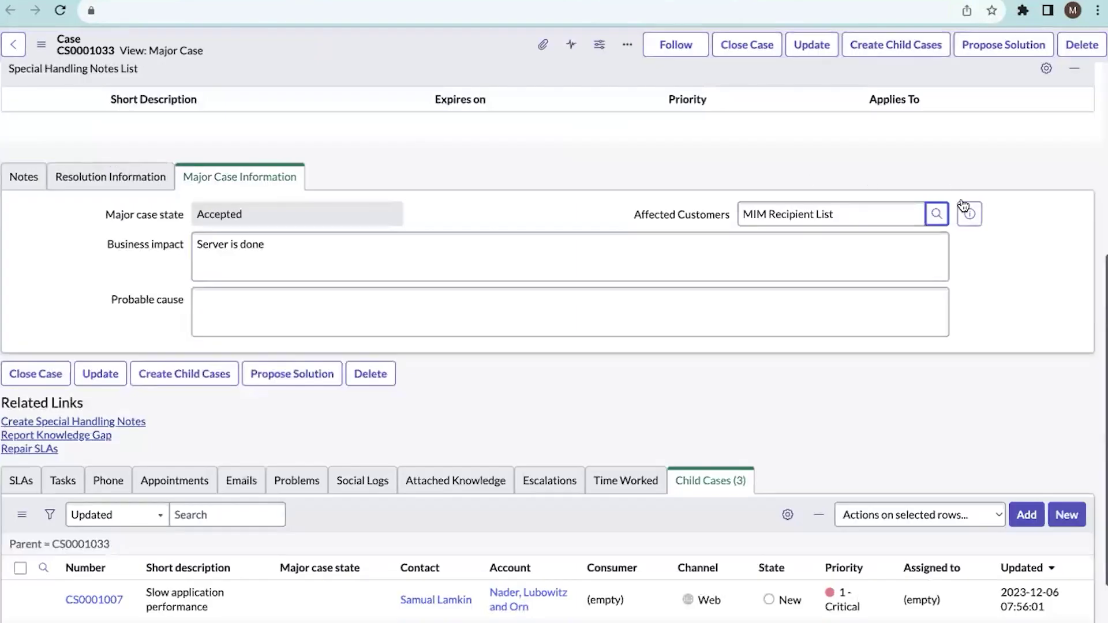
{"action": "scroll", "coordinate": [867, 180], "scroll_direction": "up", "scroll_amount": 5}
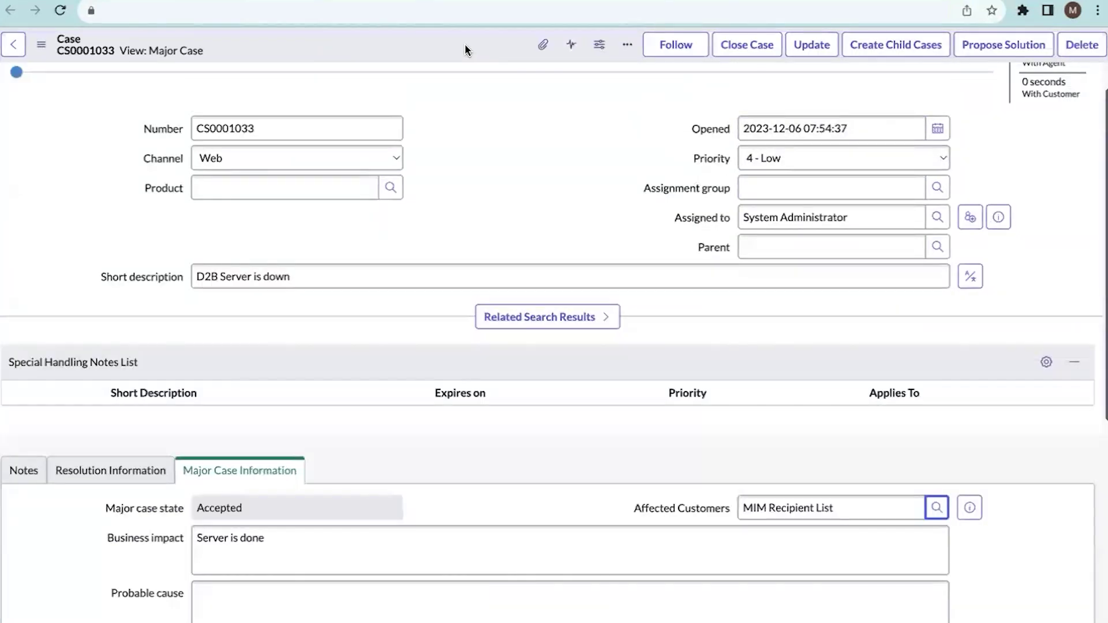
{"action": "right_click", "coordinate": [466, 44]}
{"action": "left_click", "coordinate": [490, 57]}
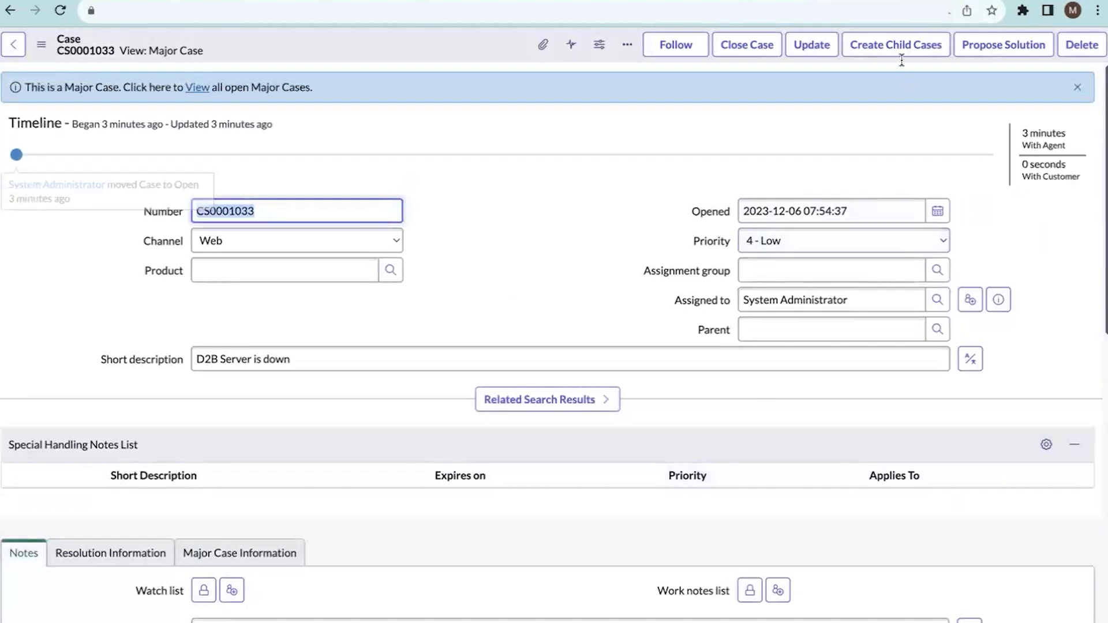
Step: Create child cases for the affected customers from the major case, with the case detail "Server is down"
{"action": "left_click", "coordinate": [893, 46]}
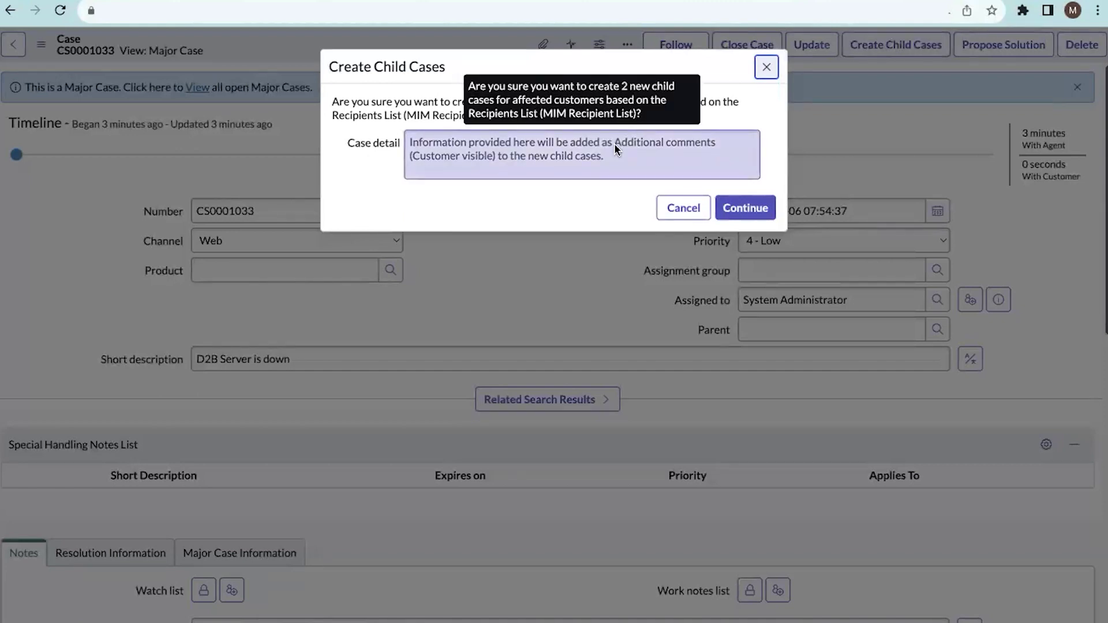
{"action": "left_click", "coordinate": [449, 146]}
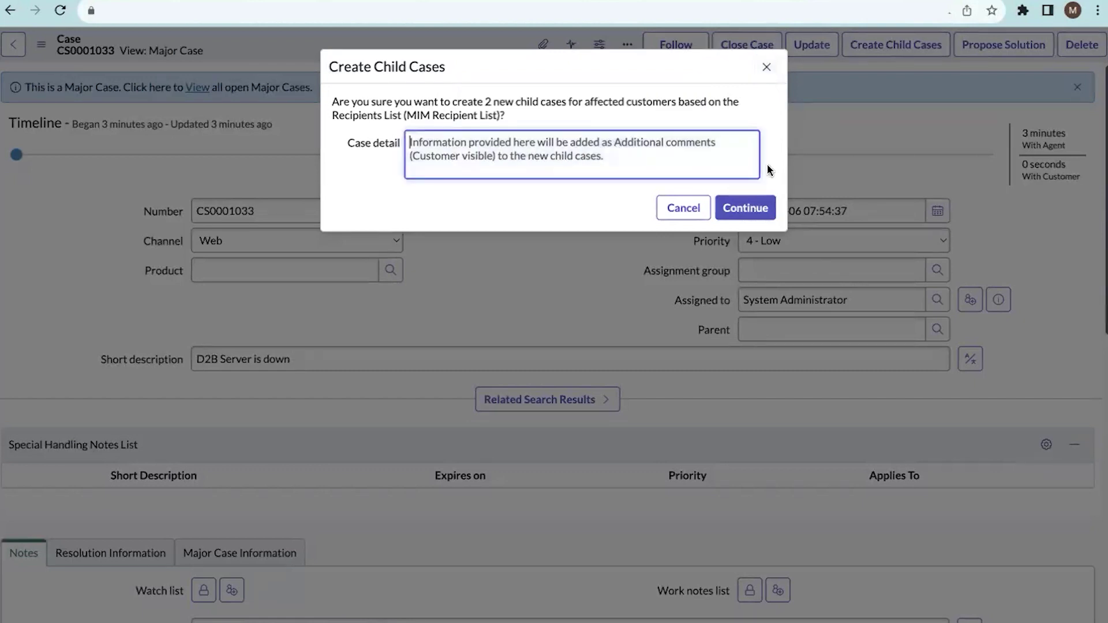
{"action": "left_click", "coordinate": [410, 163]}
{"action": "type", "text": "Server is down"}
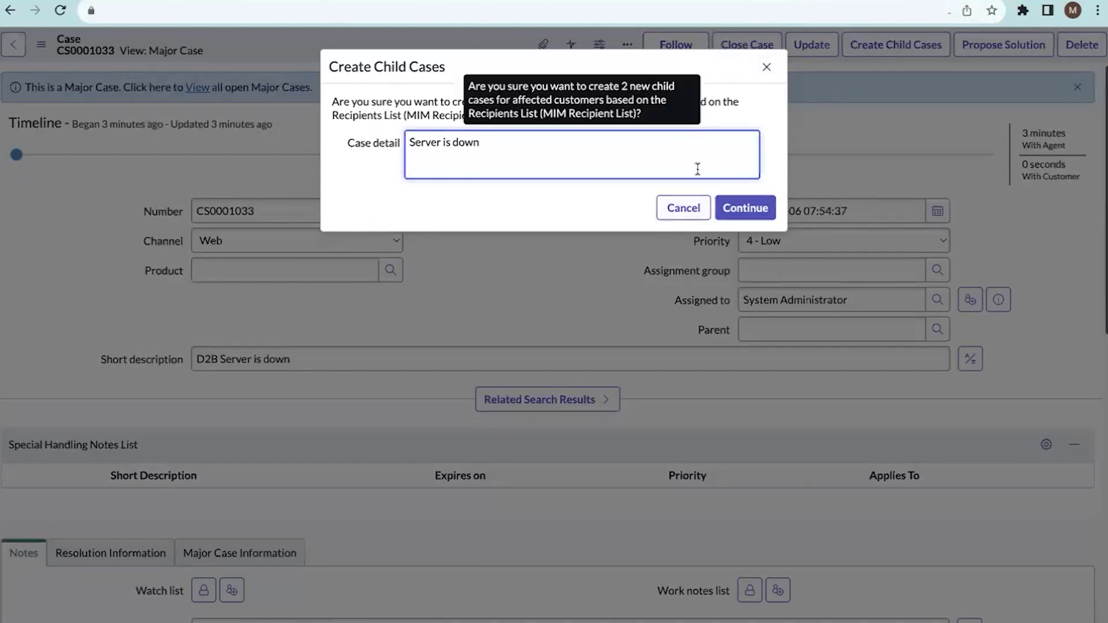
{"action": "left_click", "coordinate": [749, 212]}
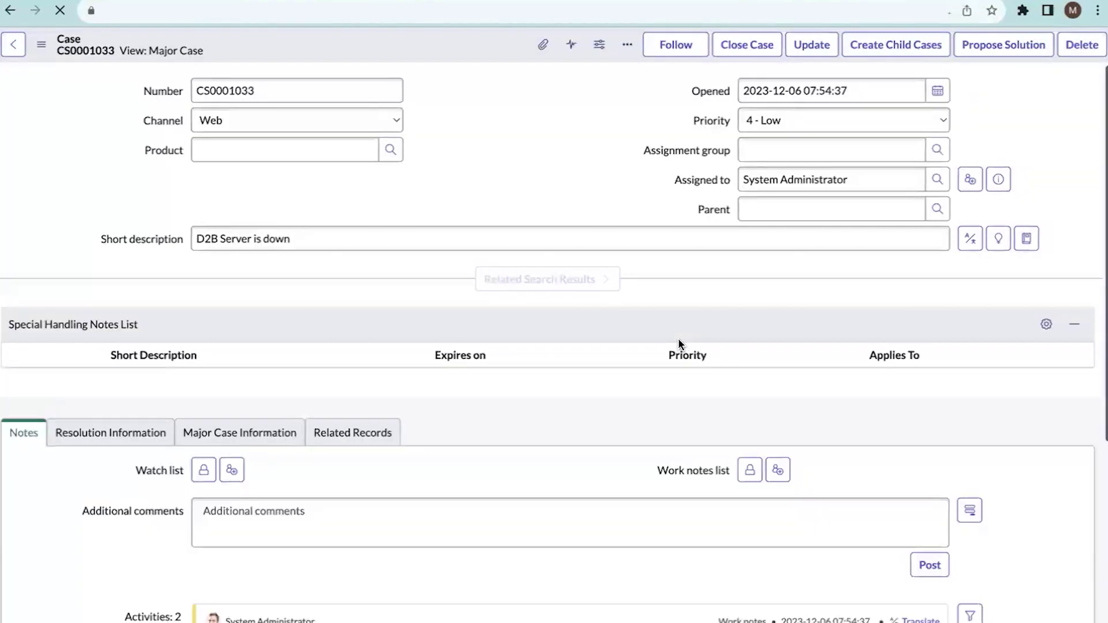
Step: Examine the newly created child cases and their accounts in the major case's Child Cases list
{"action": "scroll", "coordinate": [678, 343], "scroll_direction": "down", "scroll_amount": 13}
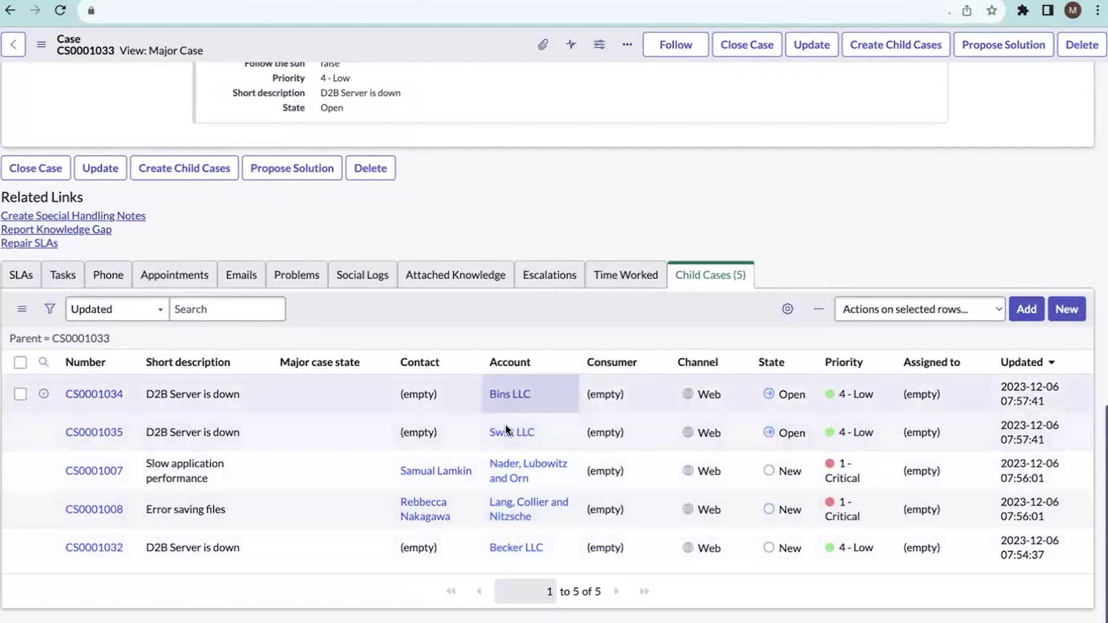
{"action": "scroll", "coordinate": [701, 271], "scroll_direction": "up", "scroll_amount": 10}
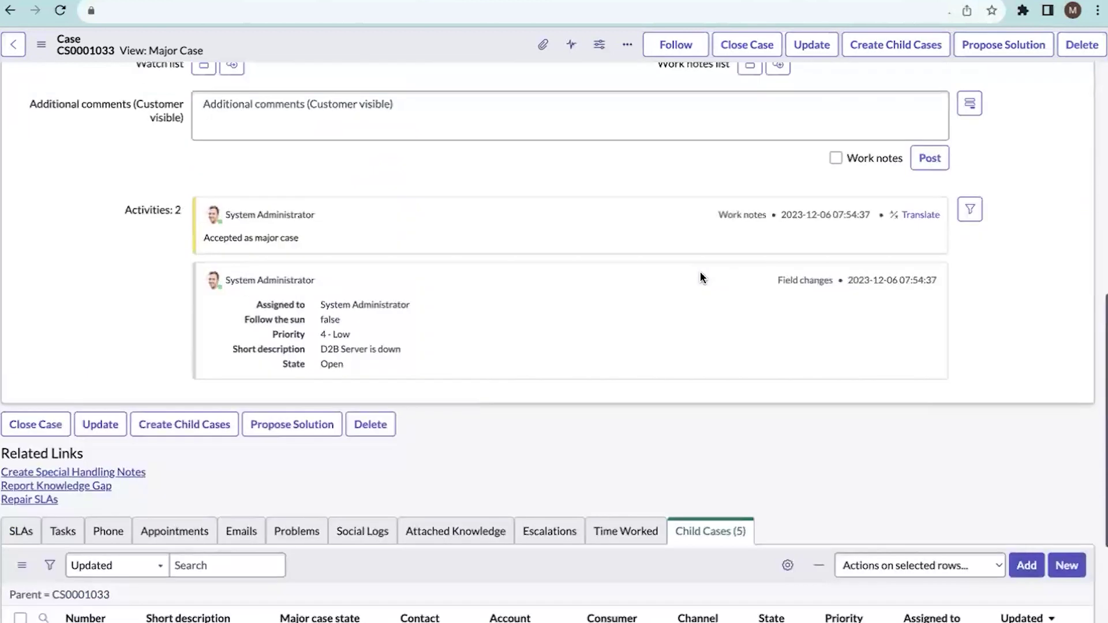
{"action": "scroll", "coordinate": [701, 277], "scroll_direction": "up", "scroll_amount": 3}
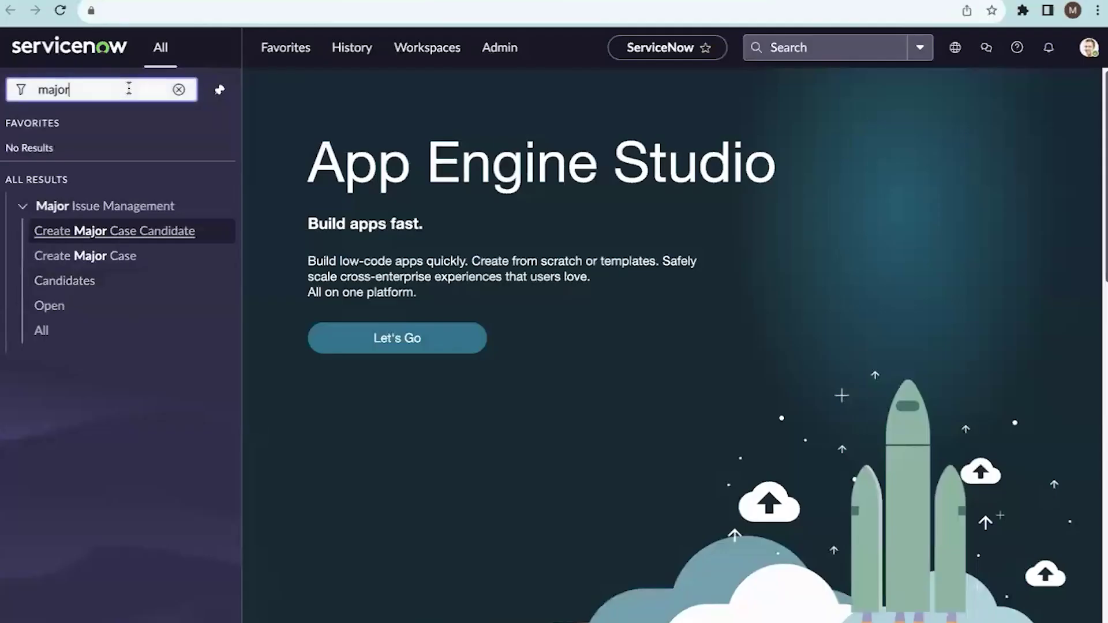
Step: Find modules matching "Reci", open Recipients Lists under Targeted Communications, and start a new recipients list
{"action": "key", "text": "ctrl+a"}
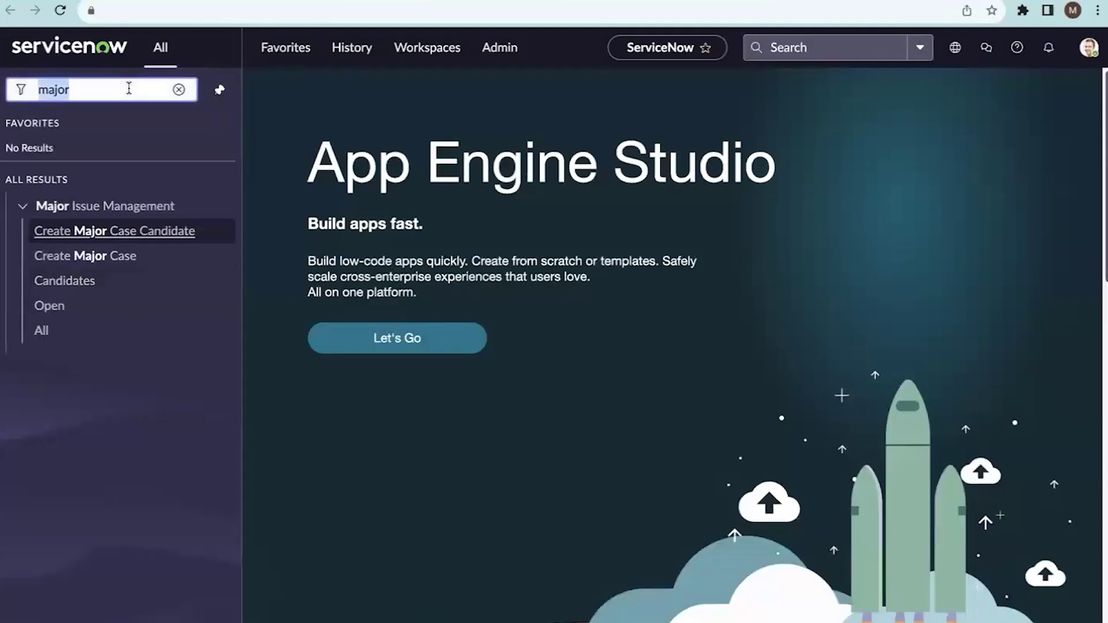
{"action": "key", "text": "BackSpace"}
{"action": "type", "text": "Reci"}
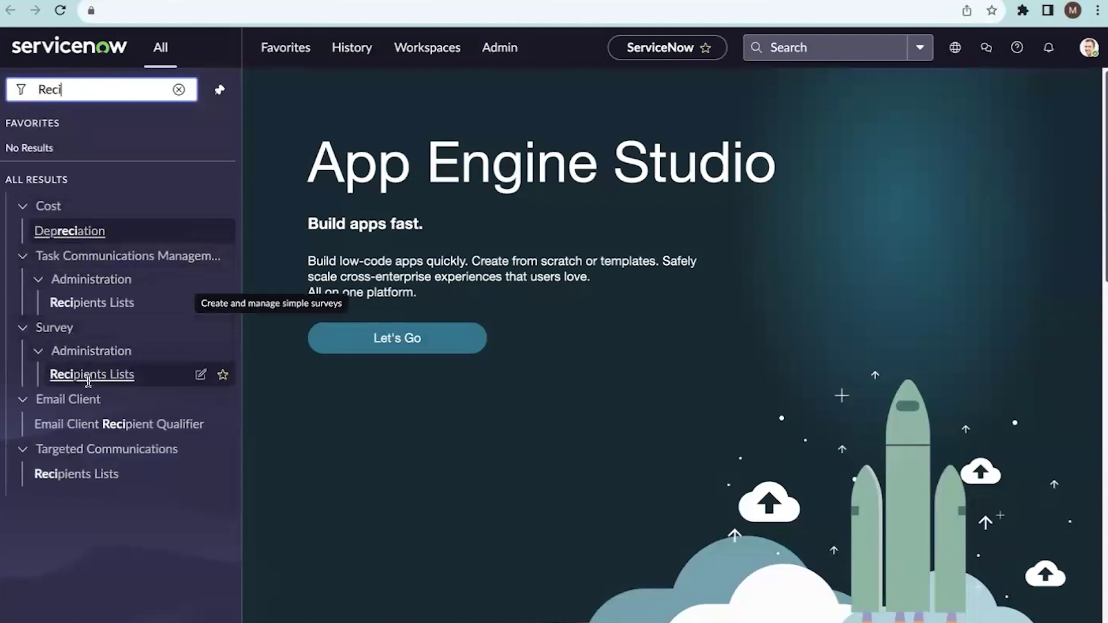
{"action": "left_click", "coordinate": [92, 467]}
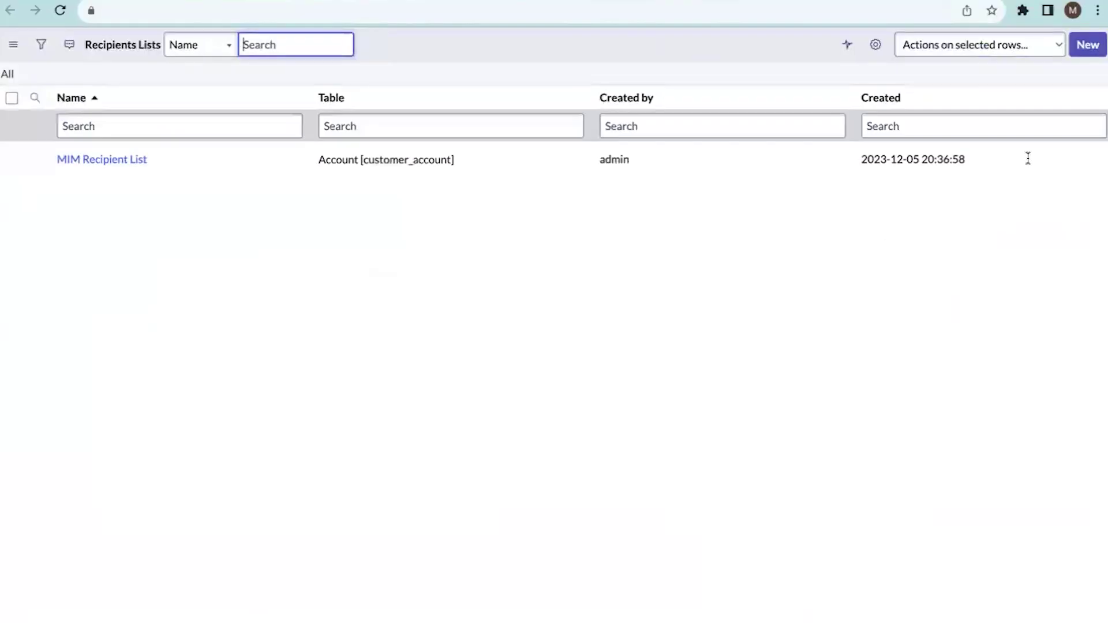
{"action": "left_click", "coordinate": [1087, 45]}
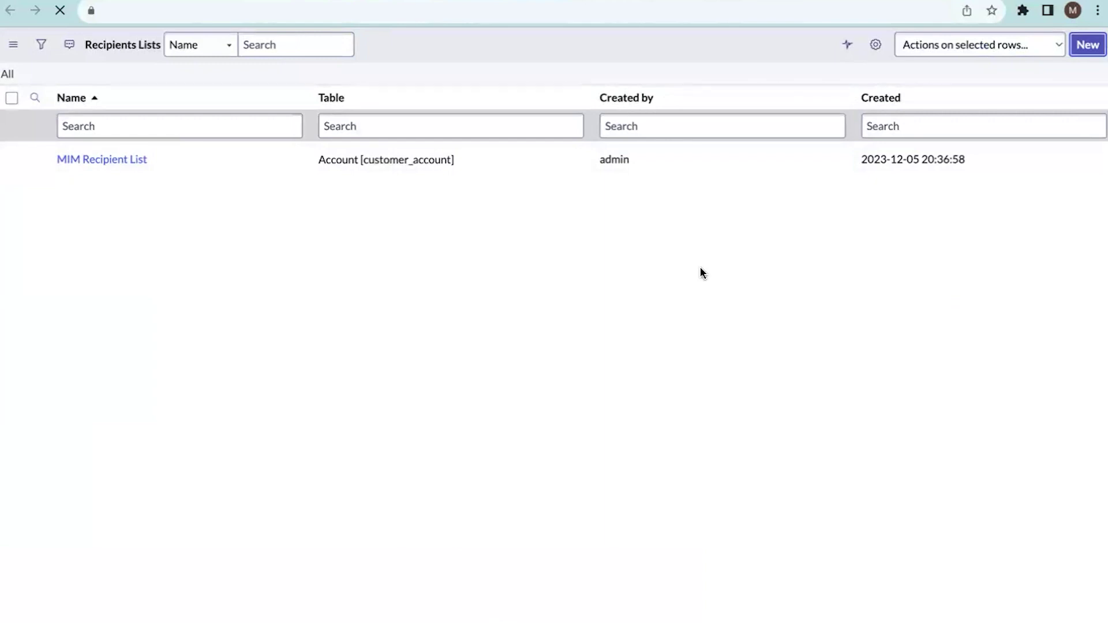
Step: Open MIM Recipient List and examine its Method options, its account name condition, and the resulting recipient accounts
{"action": "left_click", "coordinate": [113, 166]}
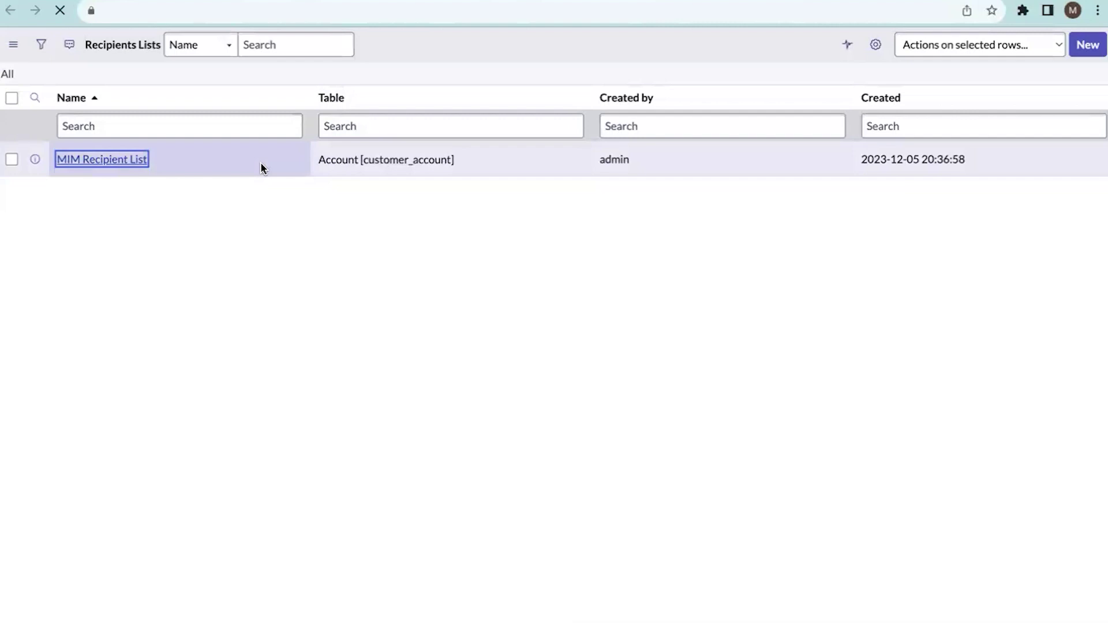
{"action": "left_click", "coordinate": [257, 213]}
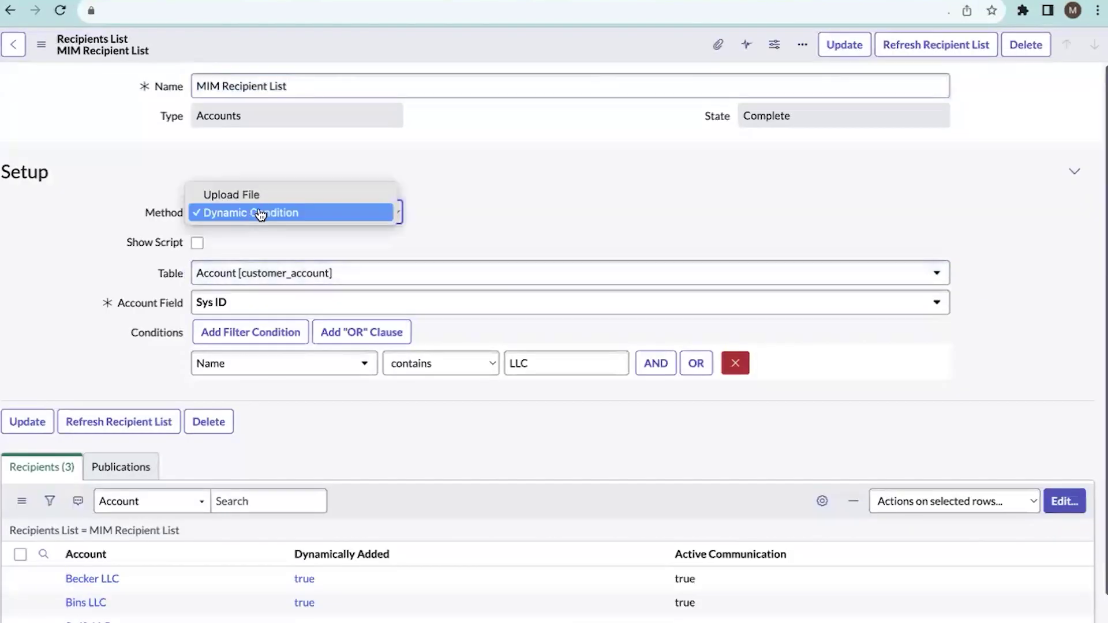
{"action": "left_click", "coordinate": [261, 215]}
{"action": "left_click", "coordinate": [316, 215]}
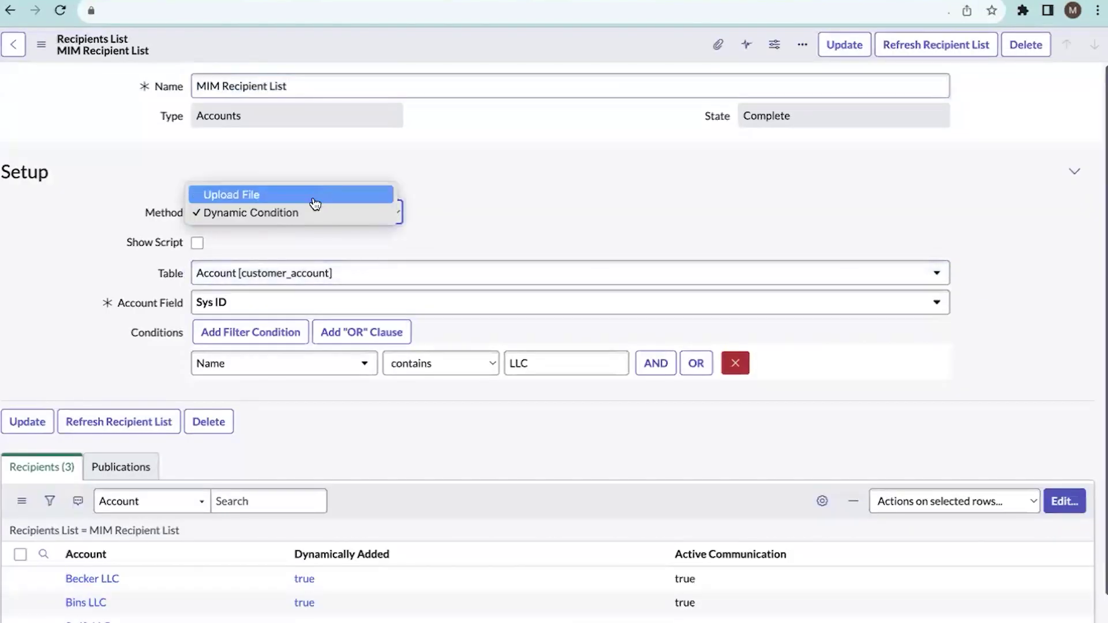
{"action": "left_click", "coordinate": [604, 191]}
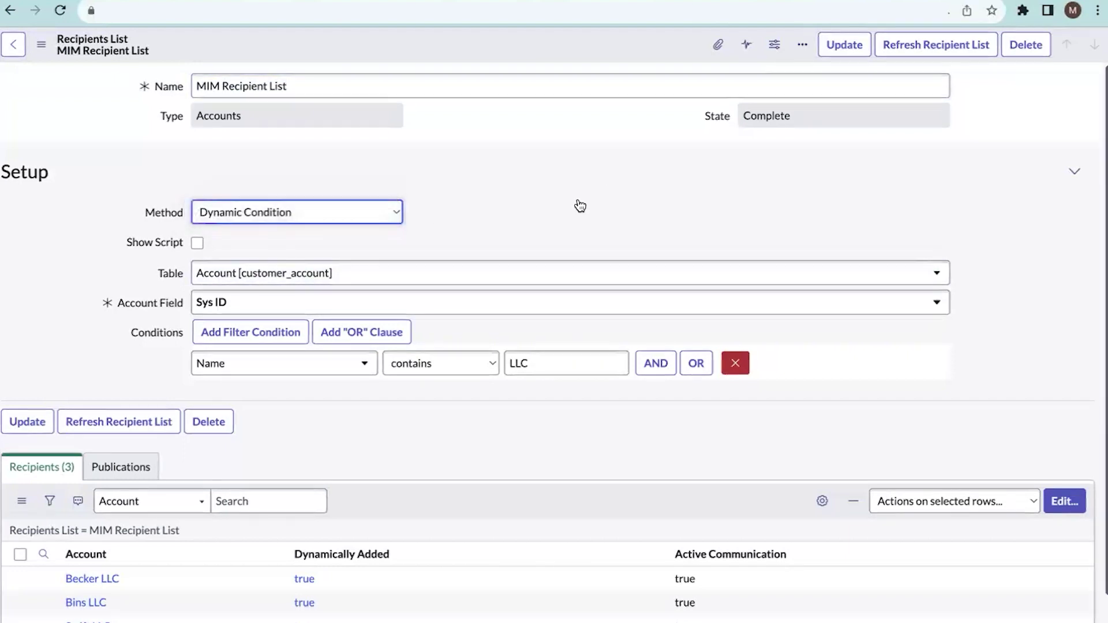
{"action": "scroll", "coordinate": [390, 282], "scroll_direction": "down", "scroll_amount": 2}
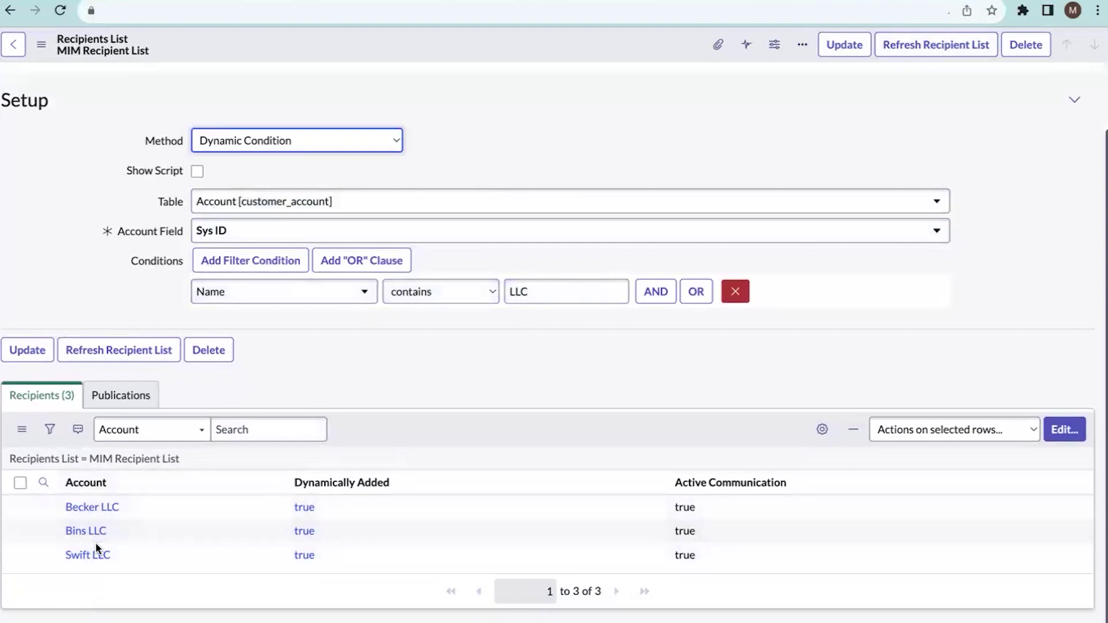
{"action": "scroll", "coordinate": [91, 572], "scroll_direction": "up", "scroll_amount": 1}
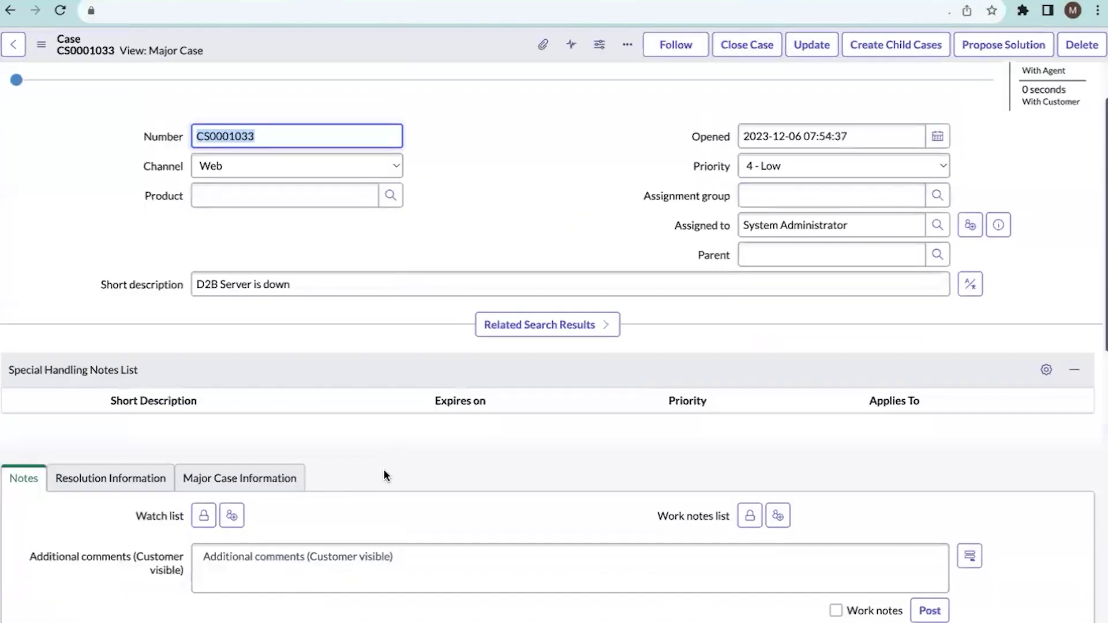
Step: Examine the accounts in major case CS0001033's Child Cases list against the recipient list's accounts
{"action": "scroll", "coordinate": [383, 469], "scroll_direction": "down", "scroll_amount": 10}
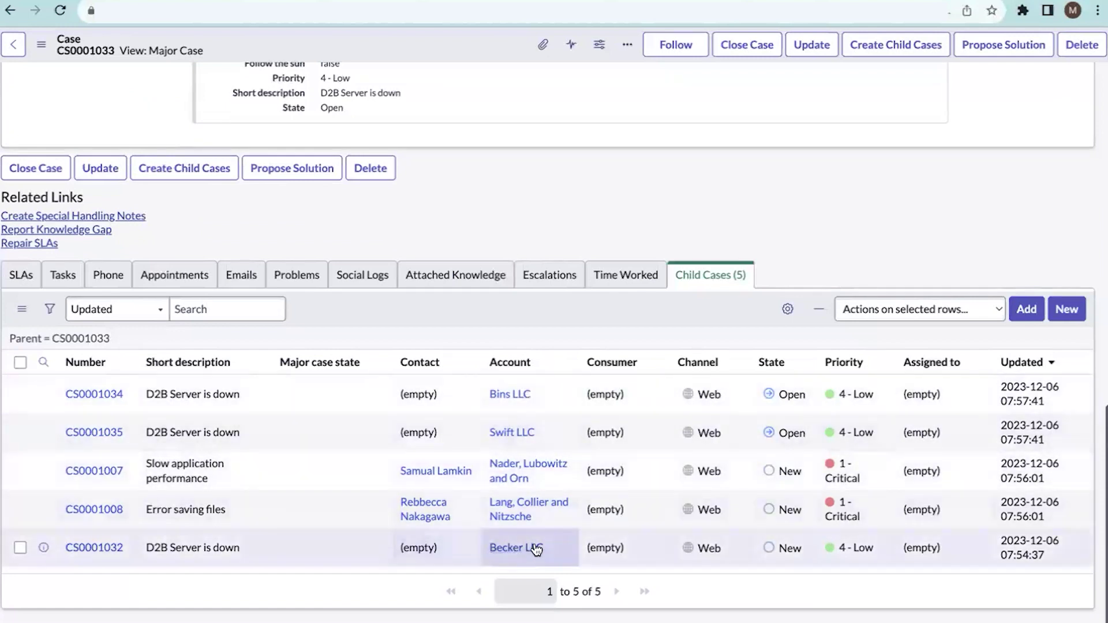
{"action": "scroll", "coordinate": [548, 548], "scroll_direction": "up", "scroll_amount": 1}
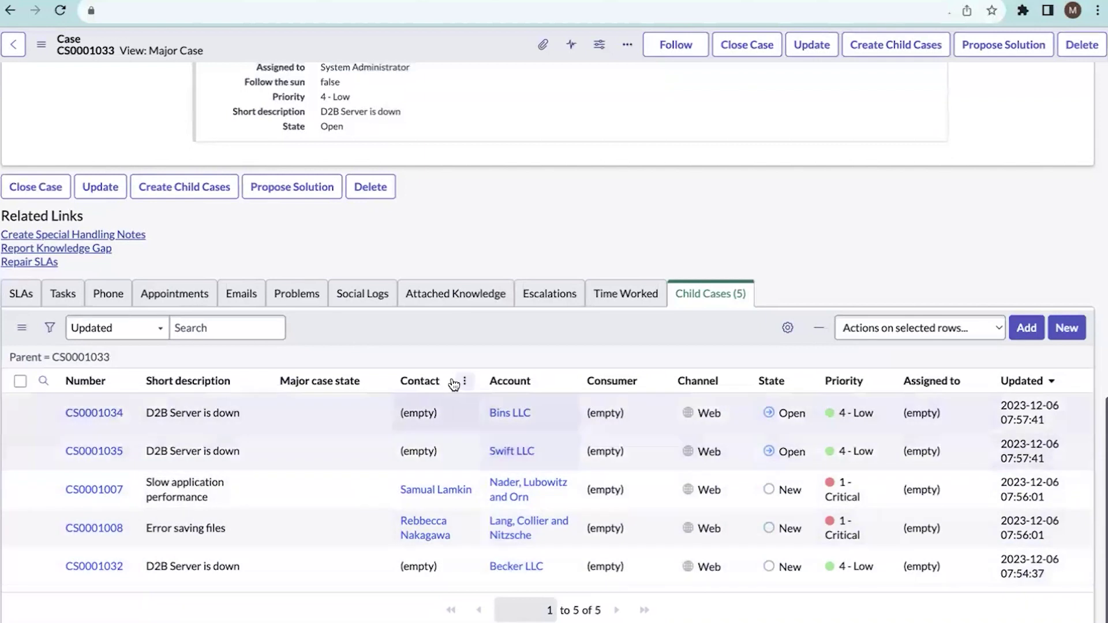
Step: Review major case CS0001033's available case actions and its Child Cases list for the ways to add child cases
{"action": "scroll", "coordinate": [398, 337], "scroll_direction": "up", "scroll_amount": 15}
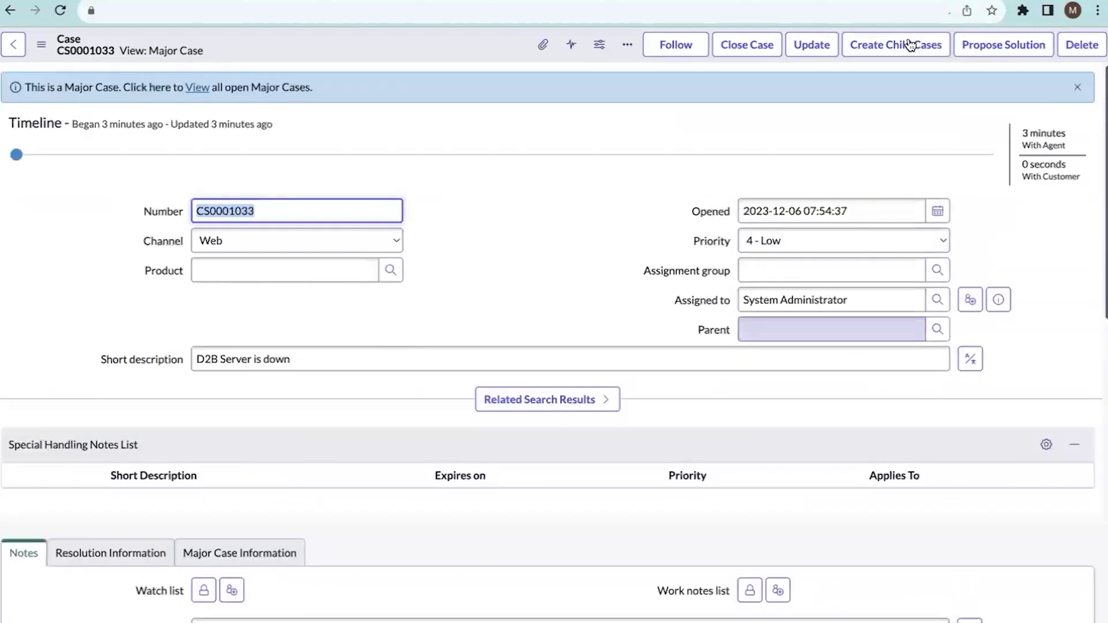
{"action": "scroll", "coordinate": [1007, 331], "scroll_direction": "down", "scroll_amount": 8}
{"action": "scroll", "coordinate": [1007, 330], "scroll_direction": "down", "scroll_amount": 5}
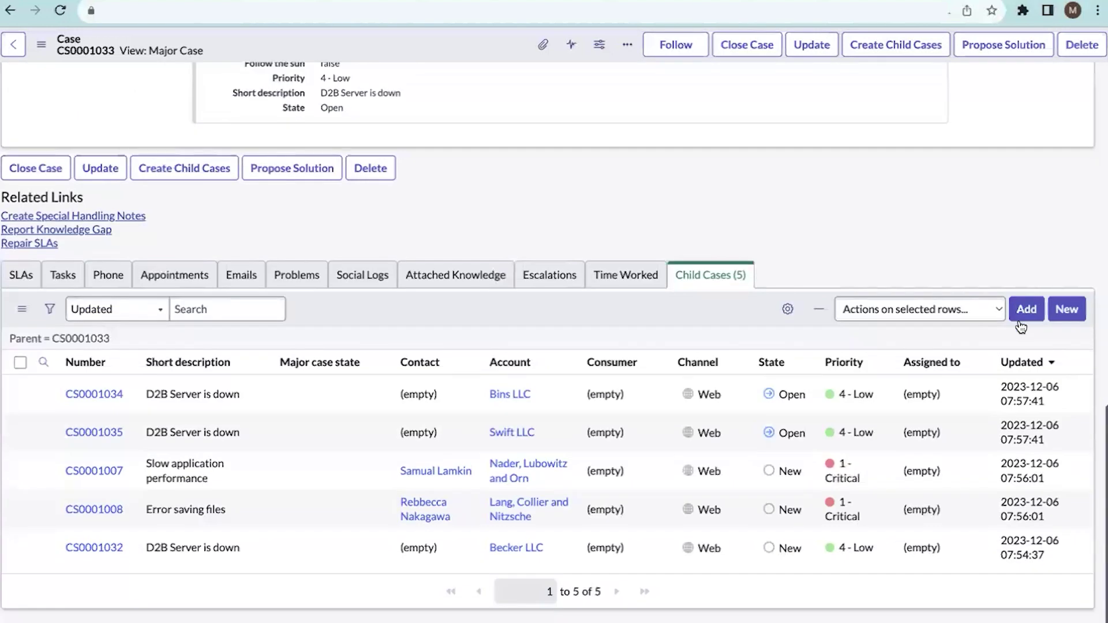
{"action": "scroll", "coordinate": [1020, 326], "scroll_direction": "up", "scroll_amount": 15}
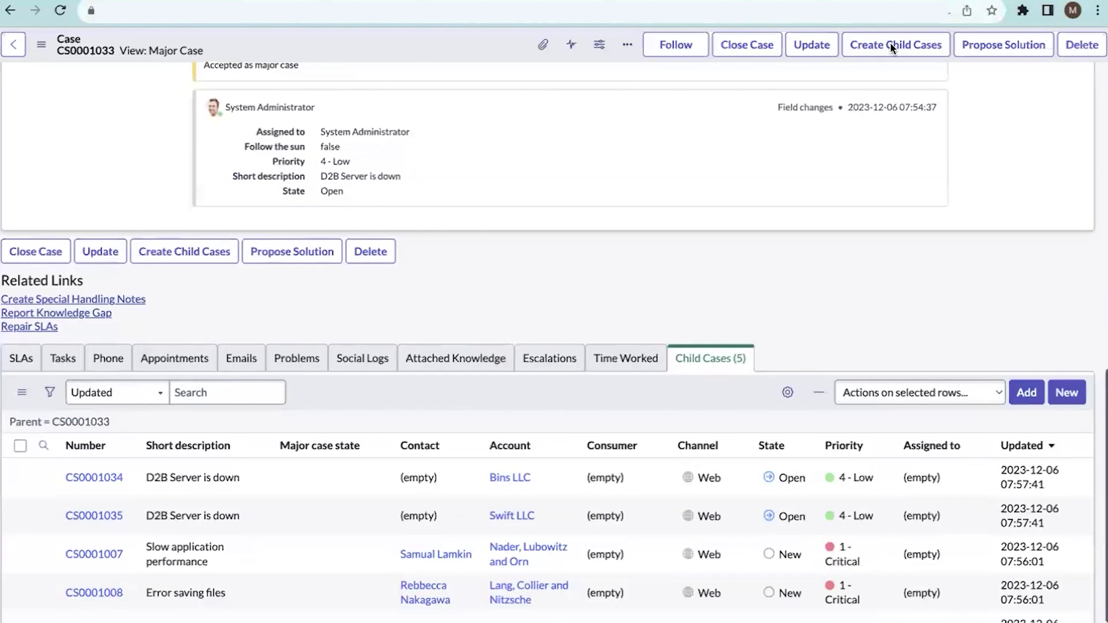
{"action": "scroll", "coordinate": [743, 288], "scroll_direction": "down", "scroll_amount": 10}
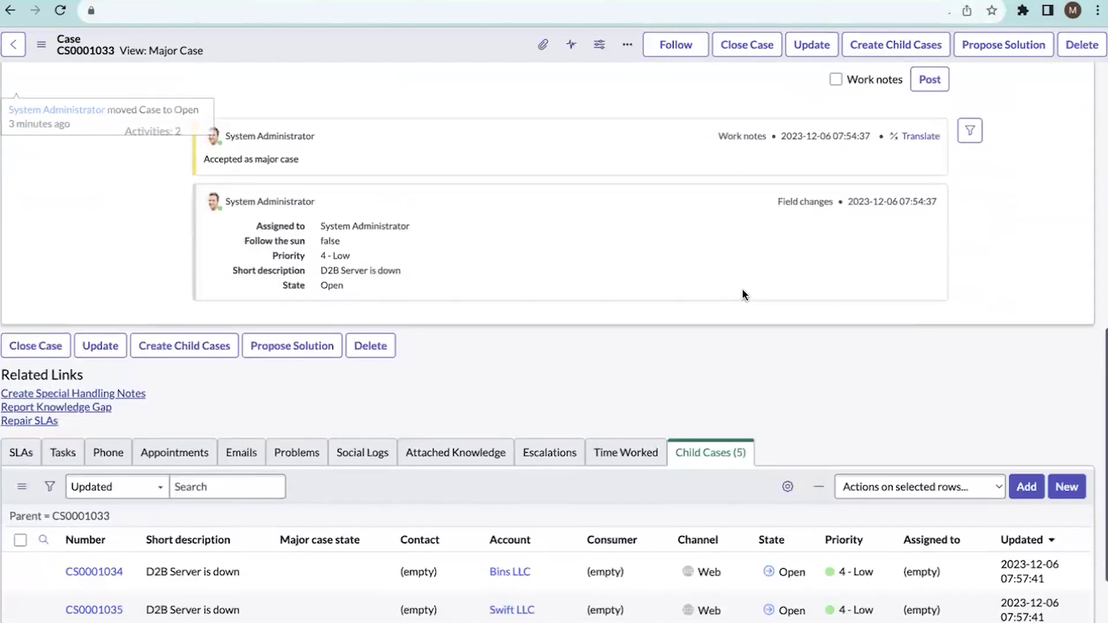
{"action": "scroll", "coordinate": [743, 289], "scroll_direction": "up", "scroll_amount": 10}
{"action": "scroll", "coordinate": [743, 288], "scroll_direction": "down", "scroll_amount": 1}
{"action": "scroll", "coordinate": [743, 292], "scroll_direction": "down", "scroll_amount": 1}
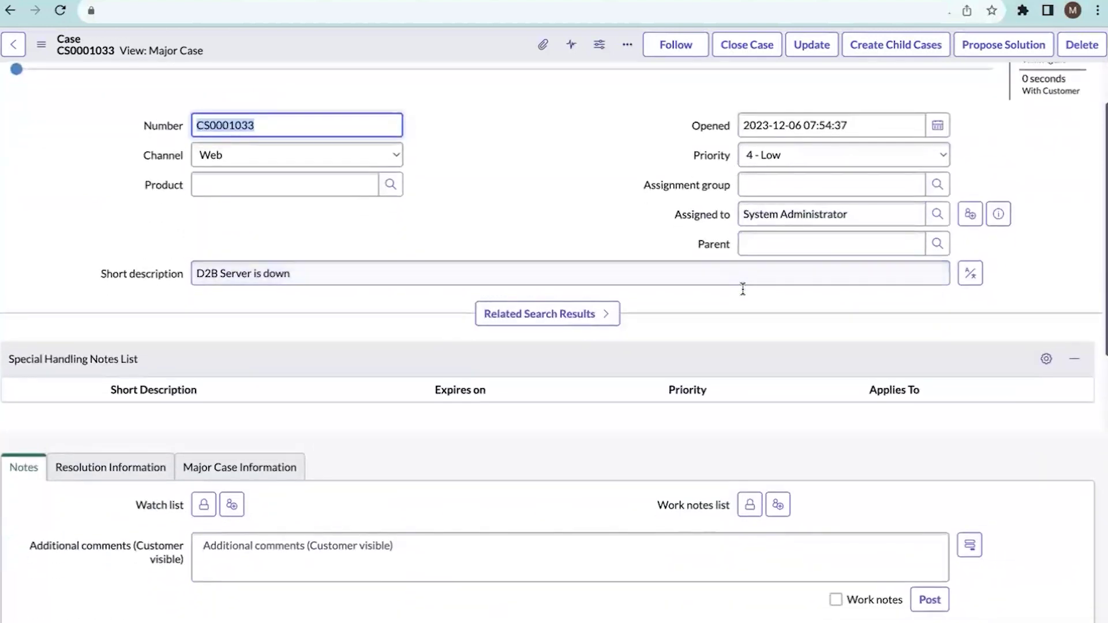
{"action": "scroll", "coordinate": [742, 290], "scroll_direction": "up", "scroll_amount": 2}
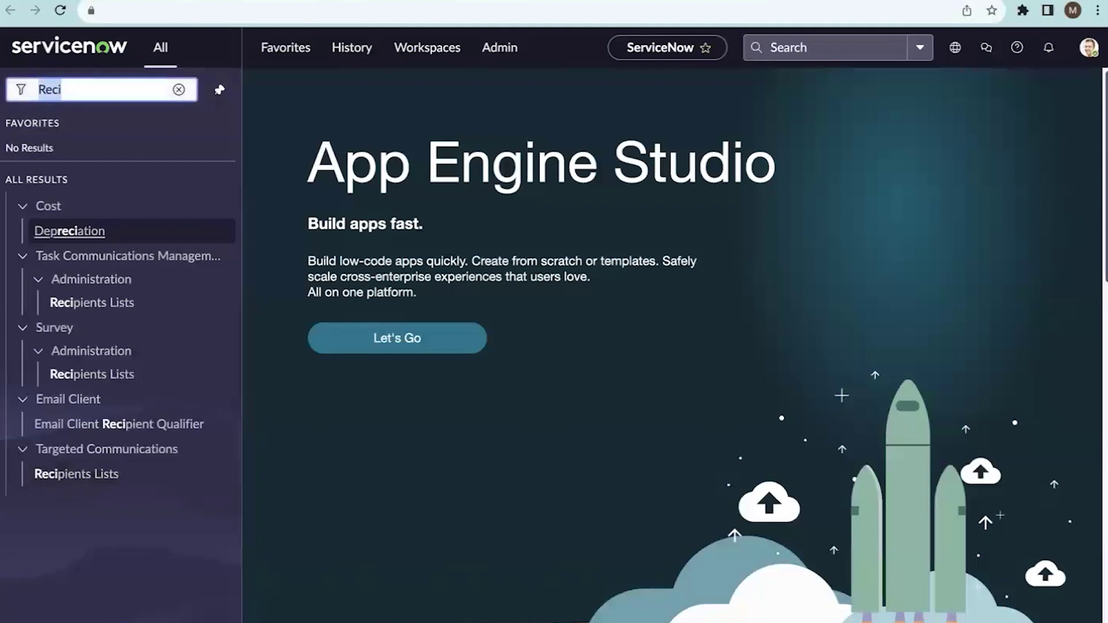
Step: Find modules matching "Properties" and open the Customer Service administration Properties
{"action": "key", "text": "BackSpace"}
{"action": "type", "text": "Properti"}
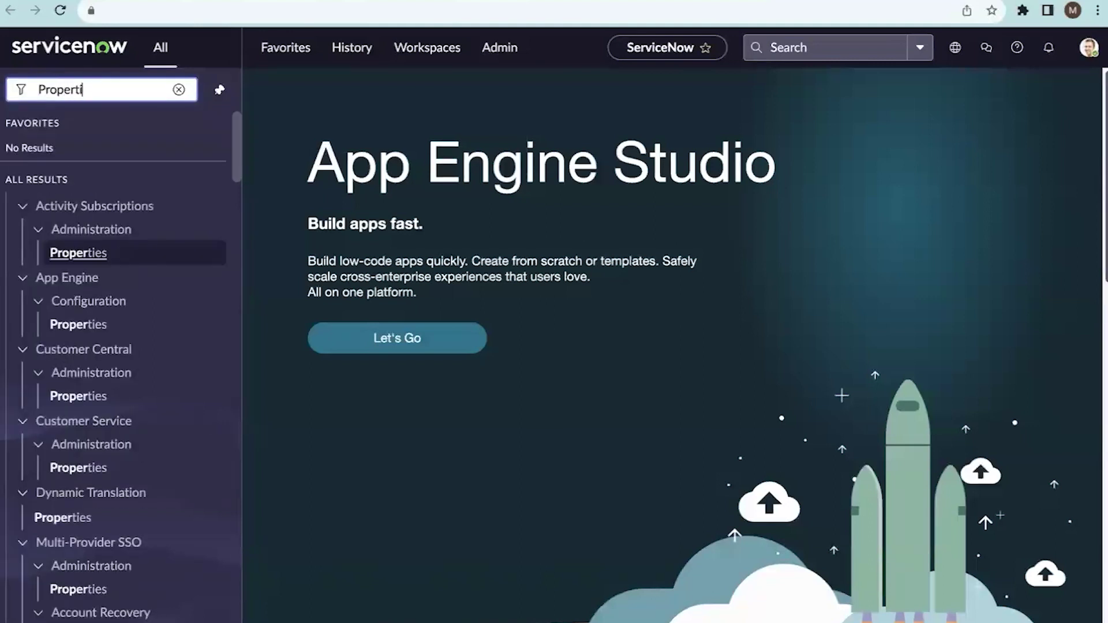
{"action": "type", "text": "es"}
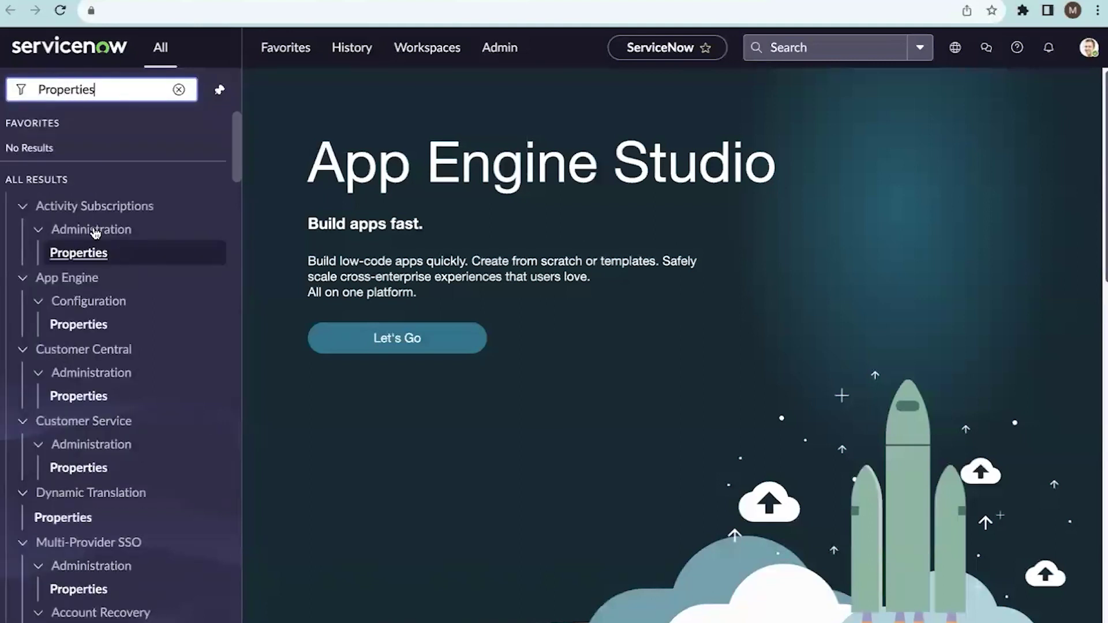
{"action": "left_click", "coordinate": [62, 466]}
Step: Examine the Customer Service properties that control which fields synchronize from the parent case to child cases
{"action": "scroll", "coordinate": [166, 339], "scroll_direction": "down", "scroll_amount": 2}
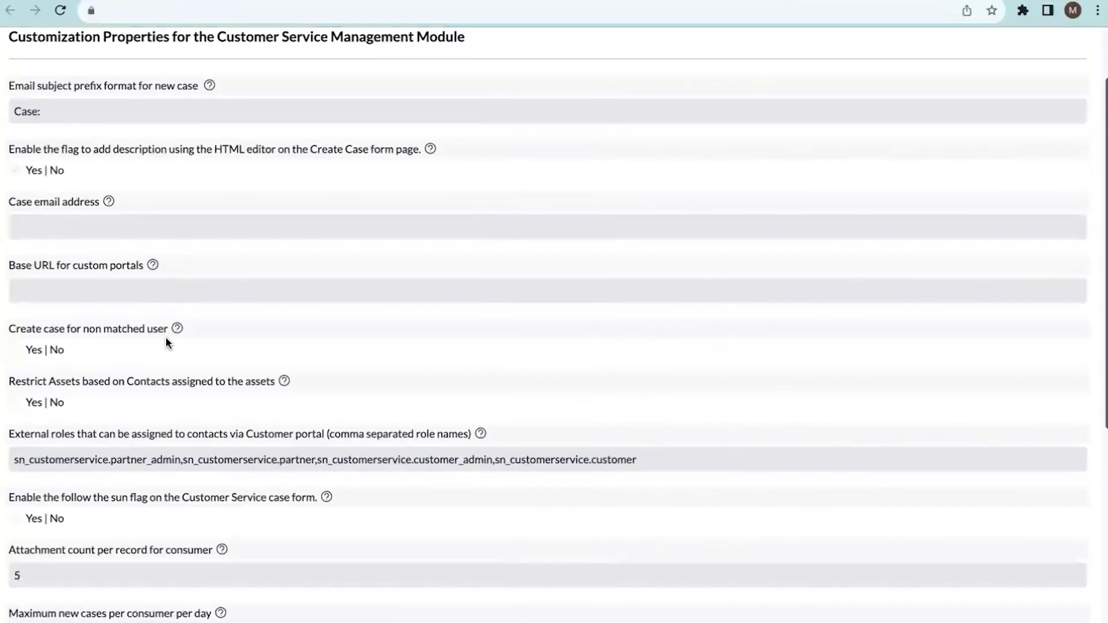
{"action": "scroll", "coordinate": [166, 340], "scroll_direction": "down", "scroll_amount": 1}
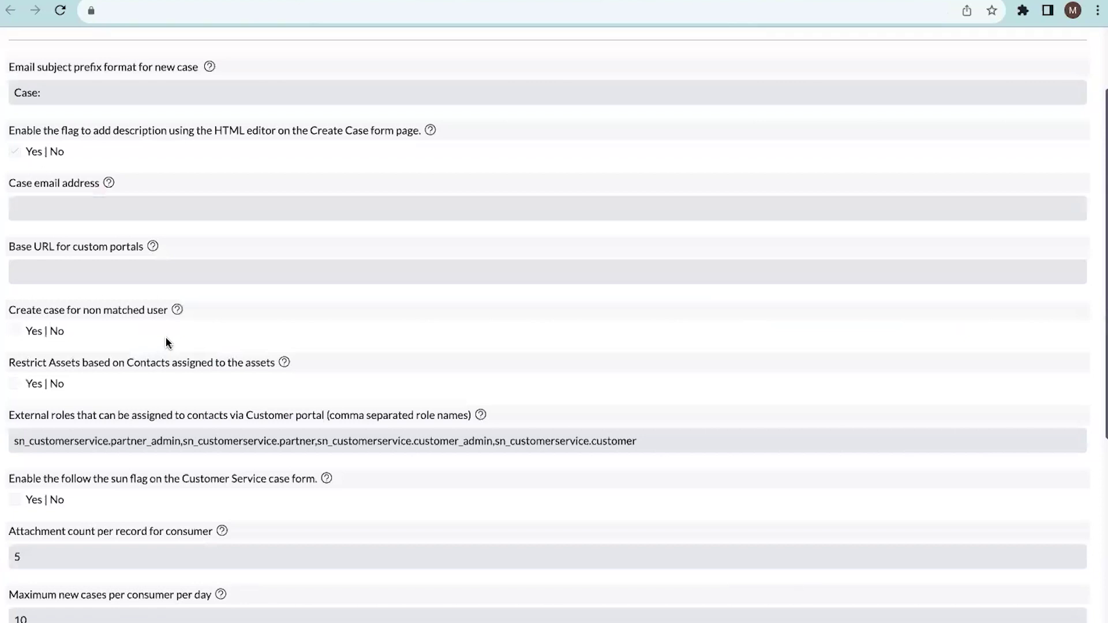
{"action": "scroll", "coordinate": [165, 337], "scroll_direction": "down", "scroll_amount": 7}
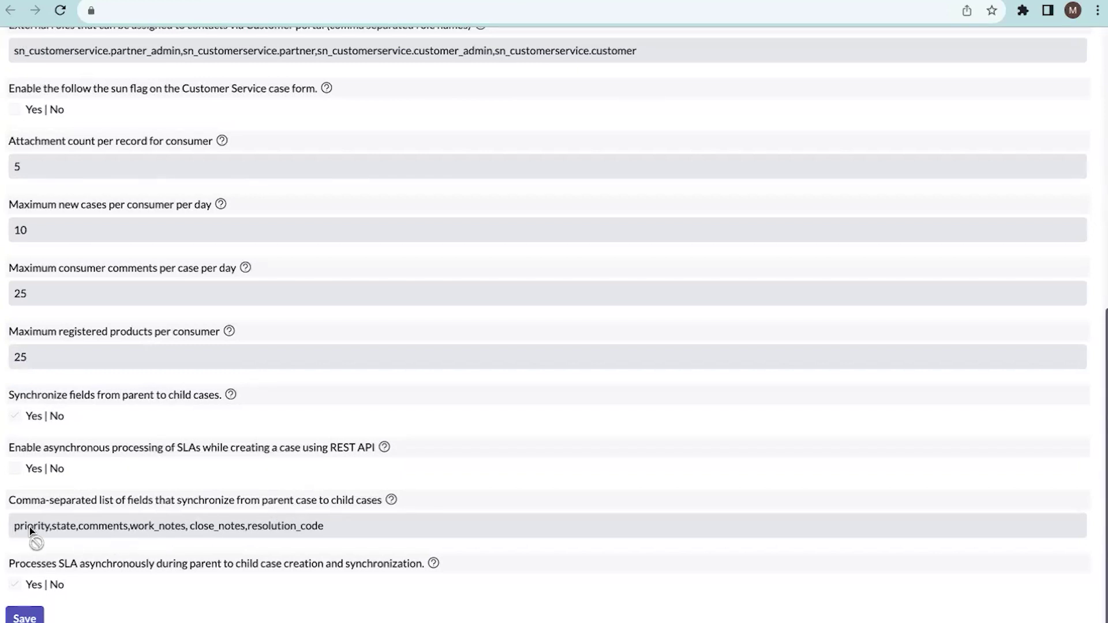
{"action": "triple_click", "coordinate": [366, 522]}
{"action": "left_click", "coordinate": [367, 529]}
{"action": "triple_click", "coordinate": [368, 526]}
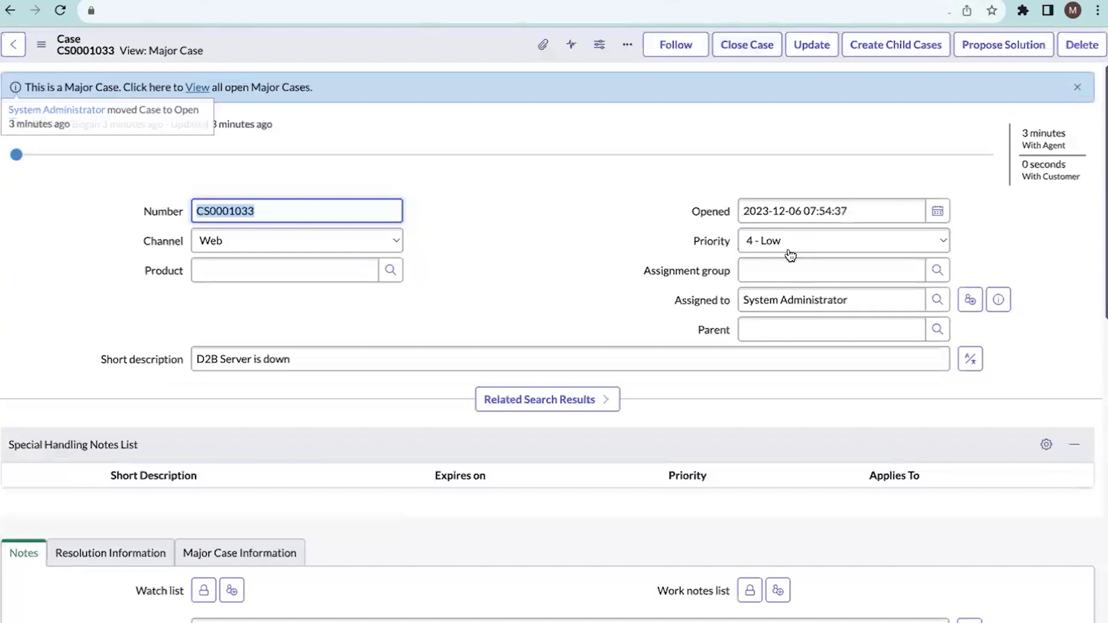
Step: Compare the major case's short description and priority with its child cases, and recheck the list of synchronized fields
{"action": "left_click", "coordinate": [166, 359]}
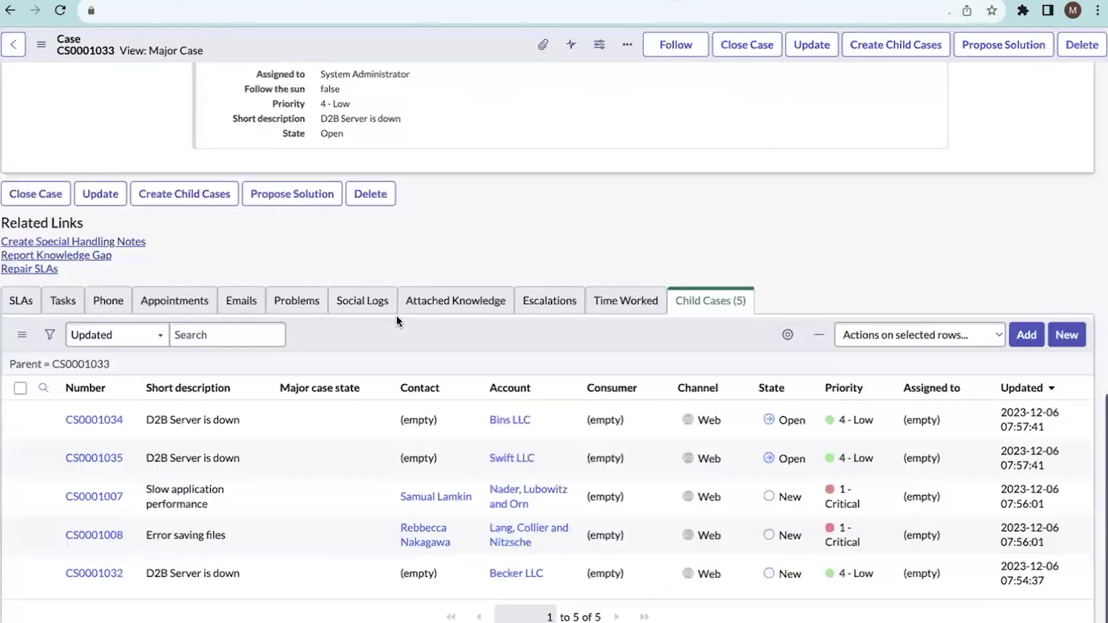
{"action": "scroll", "coordinate": [191, 434], "scroll_direction": "down", "scroll_amount": 1}
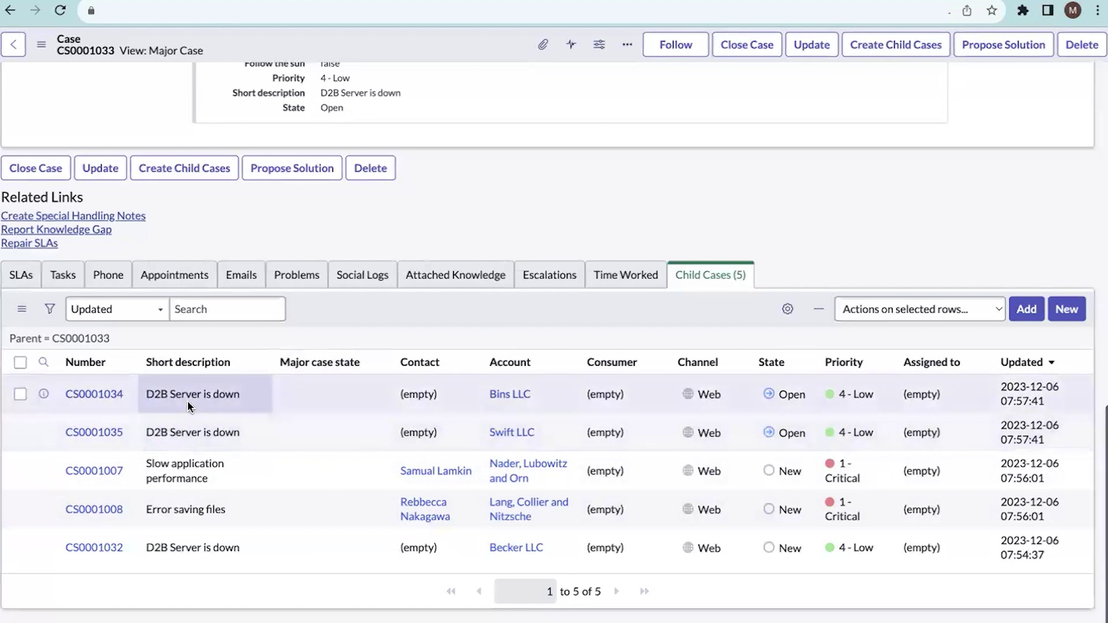
{"action": "scroll", "coordinate": [188, 407], "scroll_direction": "up", "scroll_amount": 10}
{"action": "triple_click", "coordinate": [198, 364]}
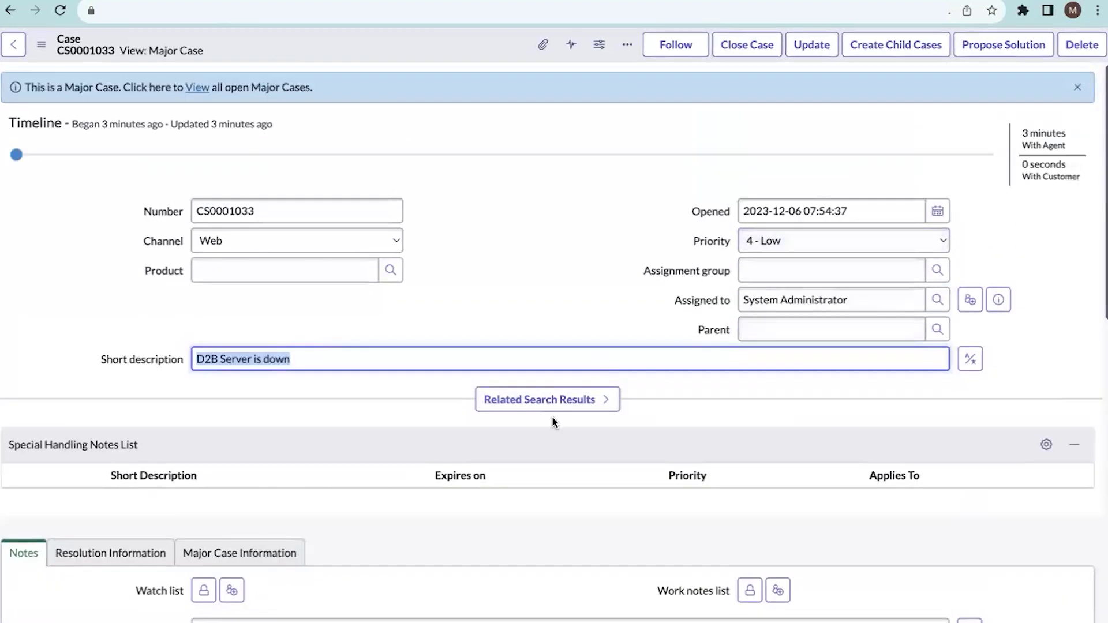
{"action": "scroll", "coordinate": [748, 421], "scroll_direction": "down", "scroll_amount": 10}
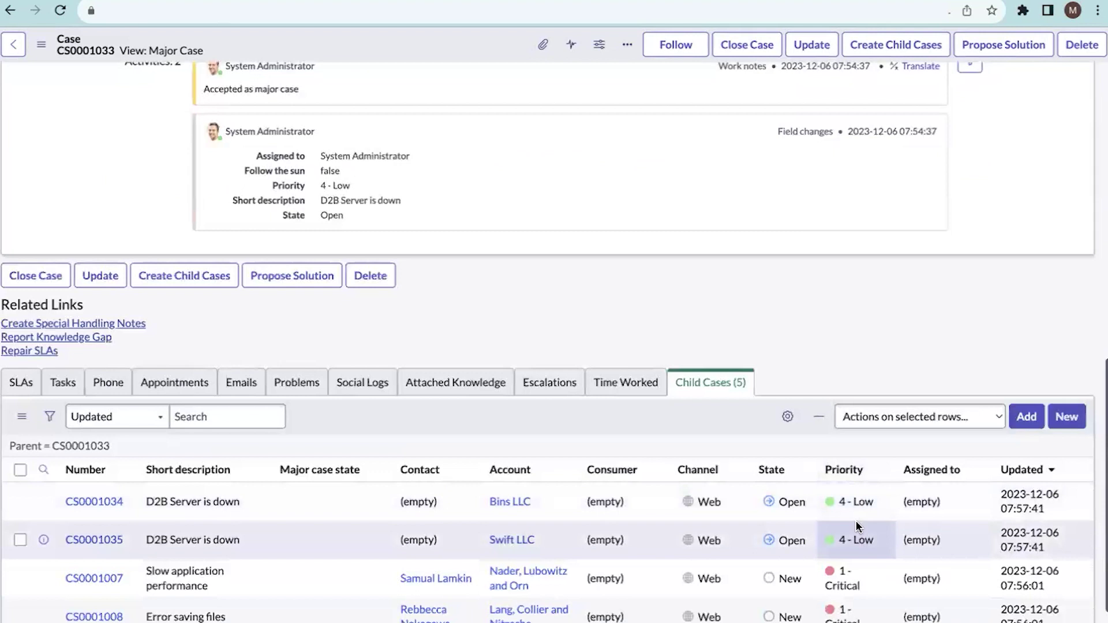
{"action": "scroll", "coordinate": [856, 520], "scroll_direction": "down", "scroll_amount": 2}
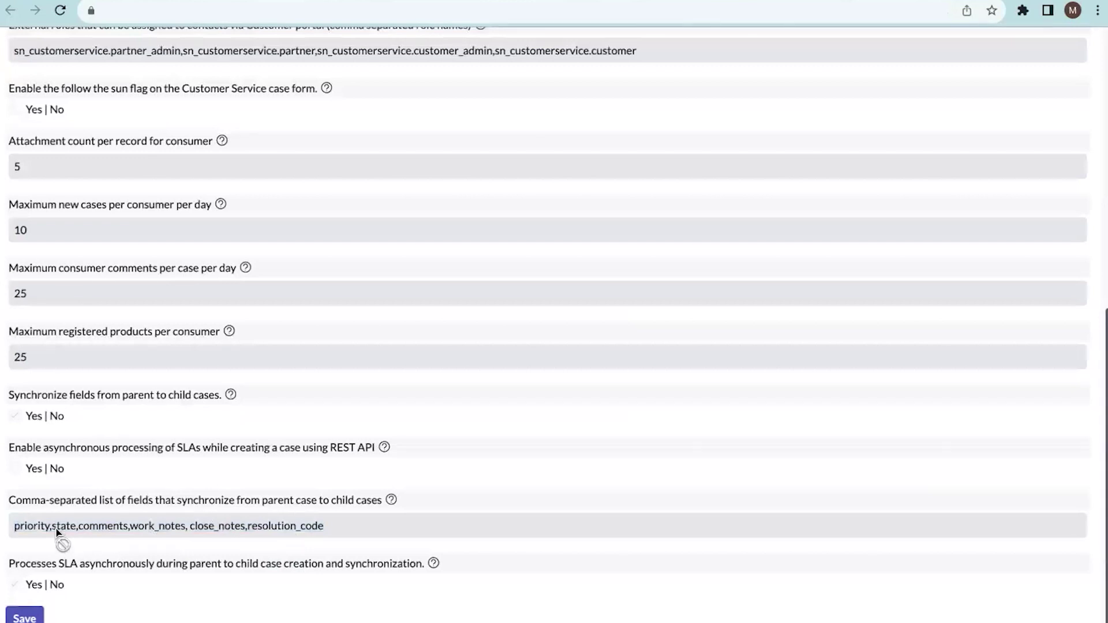
{"action": "left_click_drag", "start_coordinate": [56, 532], "coordinate": [339, 524]}
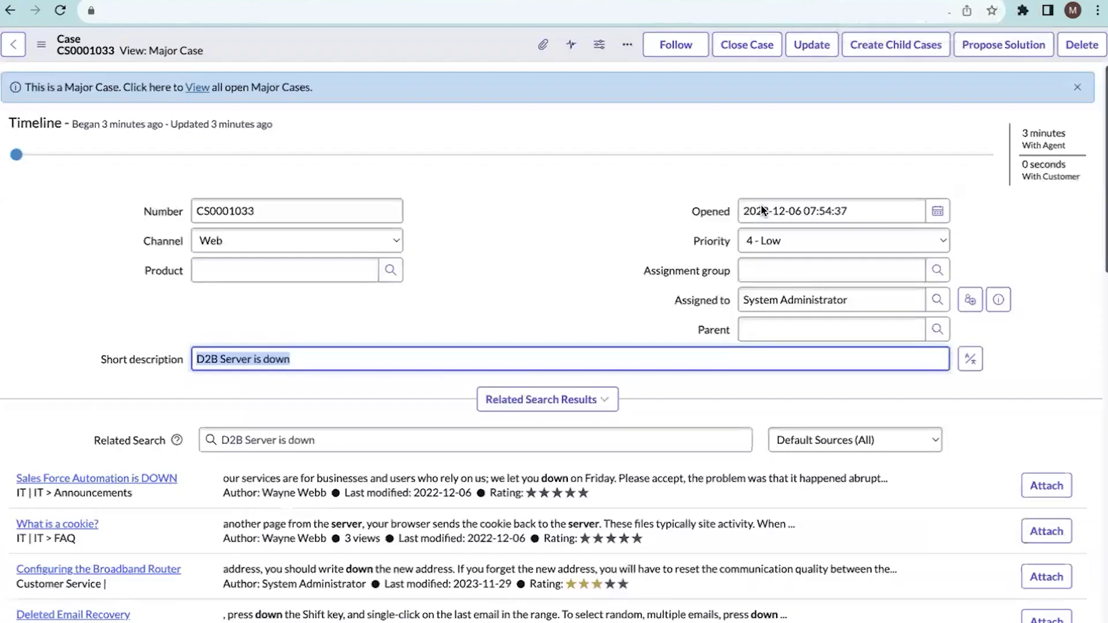
Step: Start proposing a solution for CS0001033 with resolution code "Solved – Fixed by closing related PRB" and cause "Server"
{"action": "scroll", "coordinate": [767, 211], "scroll_direction": "down", "scroll_amount": 4}
{"action": "scroll", "coordinate": [797, 179], "scroll_direction": "up", "scroll_amount": 4}
{"action": "left_click", "coordinate": [1005, 51]}
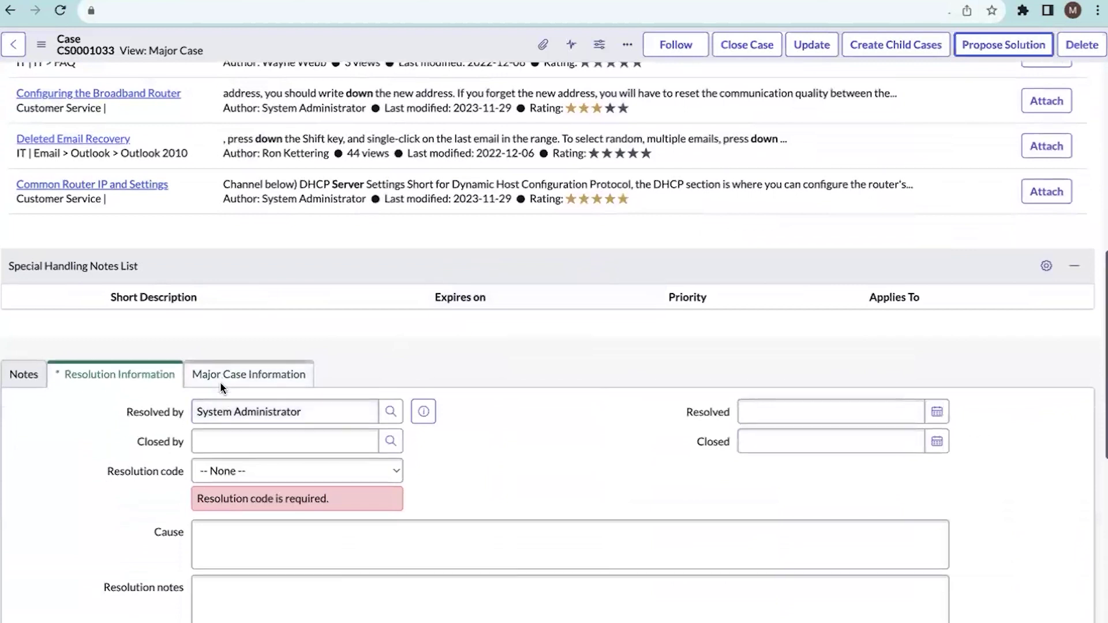
{"action": "scroll", "coordinate": [221, 386], "scroll_direction": "down", "scroll_amount": 1}
{"action": "left_click", "coordinate": [223, 396]}
{"action": "left_click", "coordinate": [238, 433]}
{"action": "left_click", "coordinate": [237, 462]}
{"action": "type", "text": "Server"}
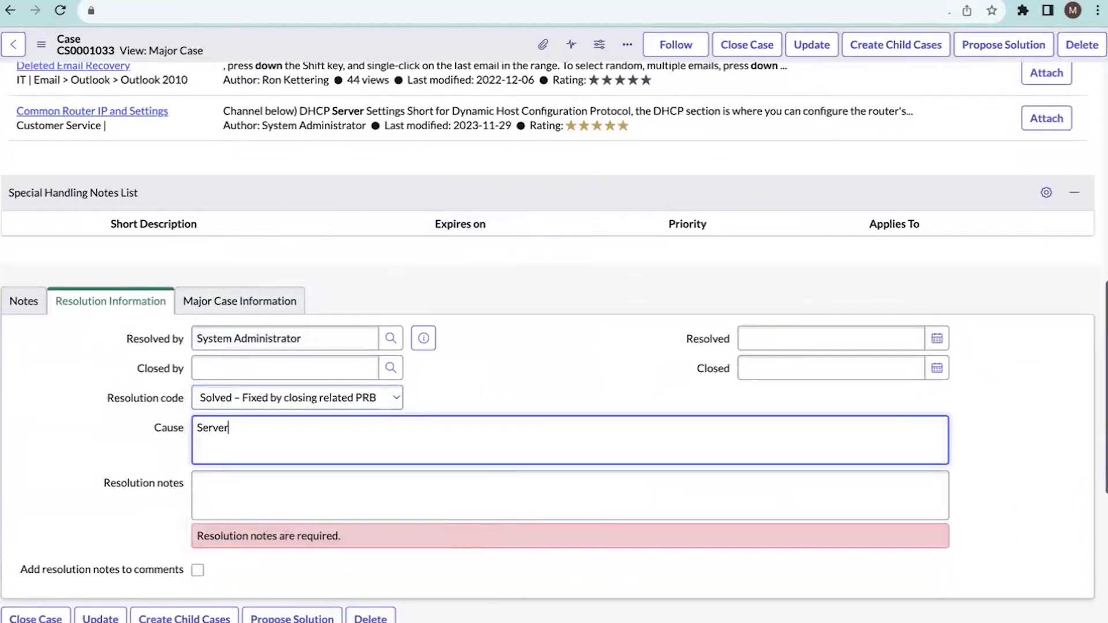
Step: Copy "Server" from the cause into the resolution notes and propose the solution for the major case
{"action": "double_click", "coordinate": [254, 426]}
{"action": "key", "text": "ctrl+c"}
{"action": "left_click", "coordinate": [234, 492]}
{"action": "key", "text": "ctrl+v"}
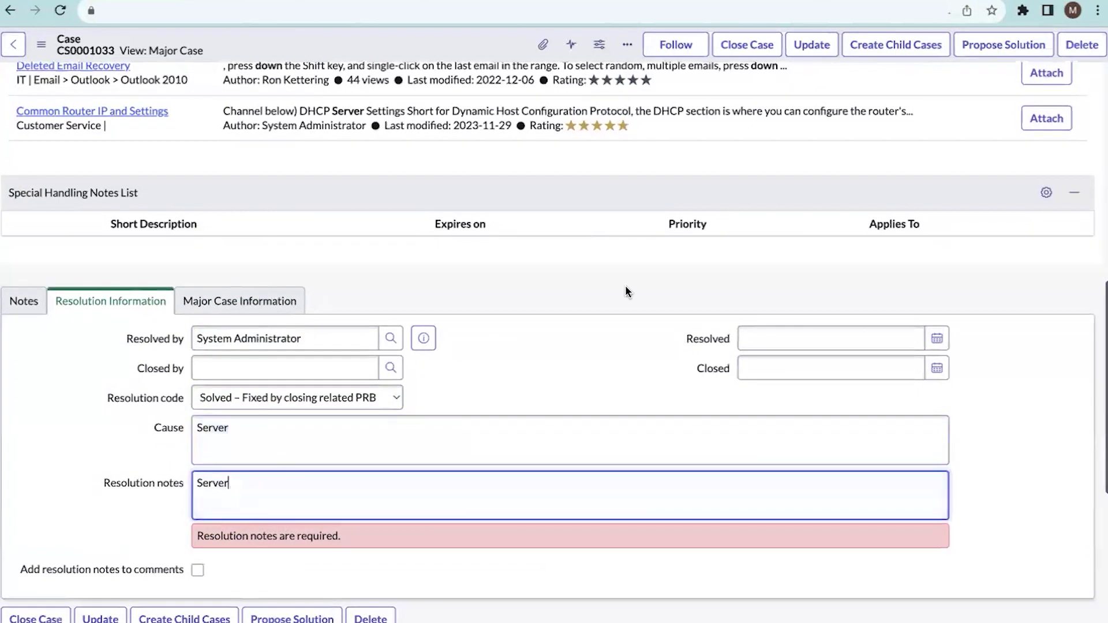
{"action": "left_click", "coordinate": [1007, 41]}
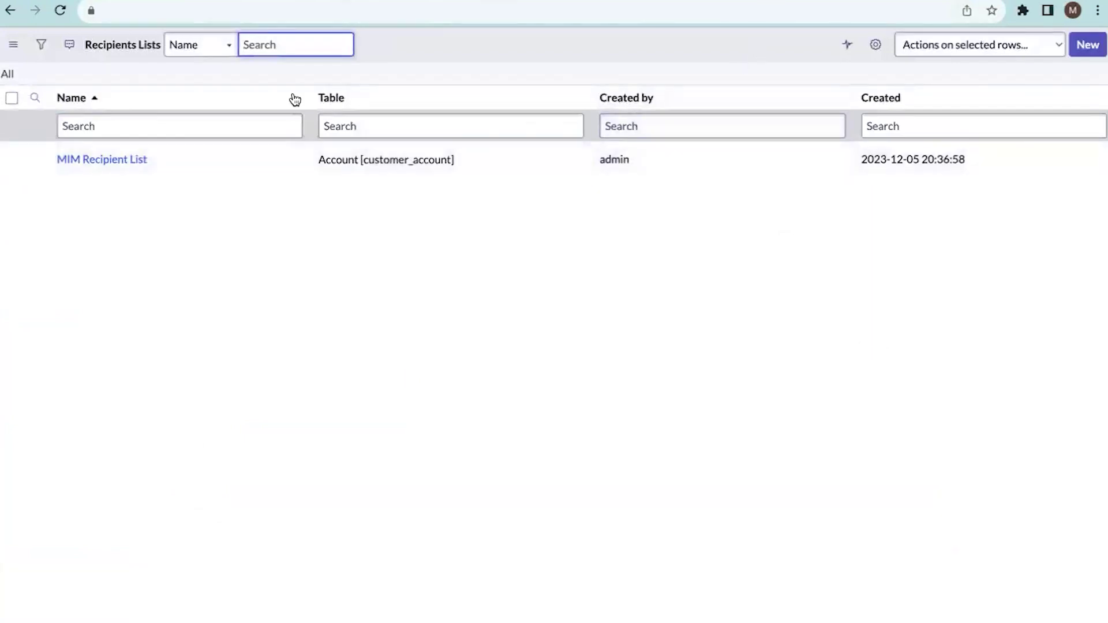
Step: Return to major case CS0001033 and examine its activity notes and the states of its child cases
{"action": "left_click", "coordinate": [11, 10]}
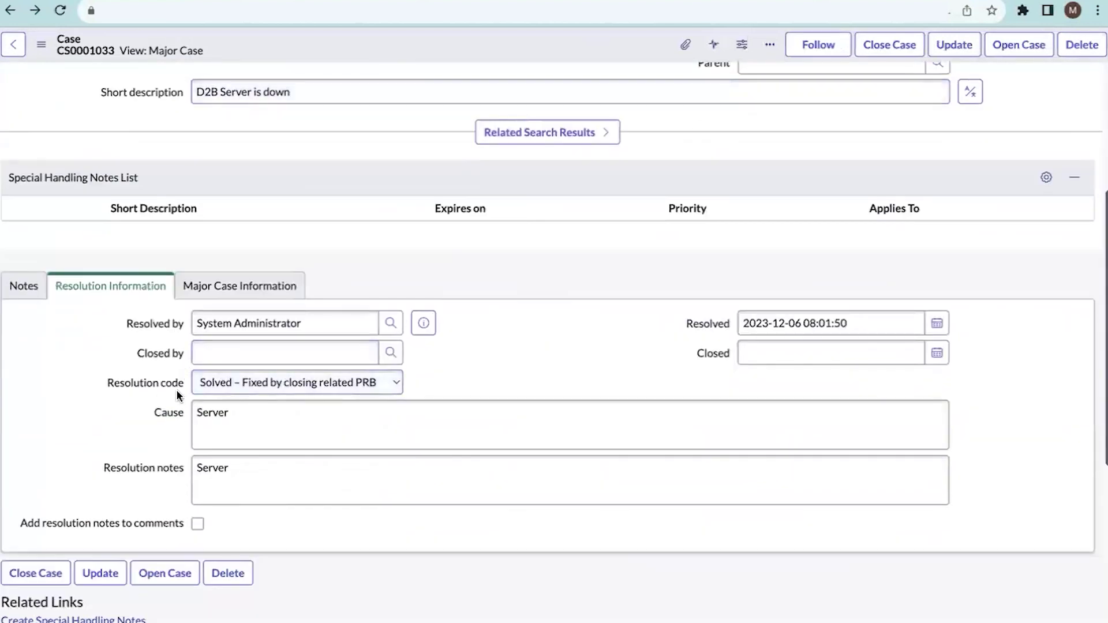
{"action": "left_click", "coordinate": [27, 284]}
{"action": "scroll", "coordinate": [325, 430], "scroll_direction": "down", "scroll_amount": 2}
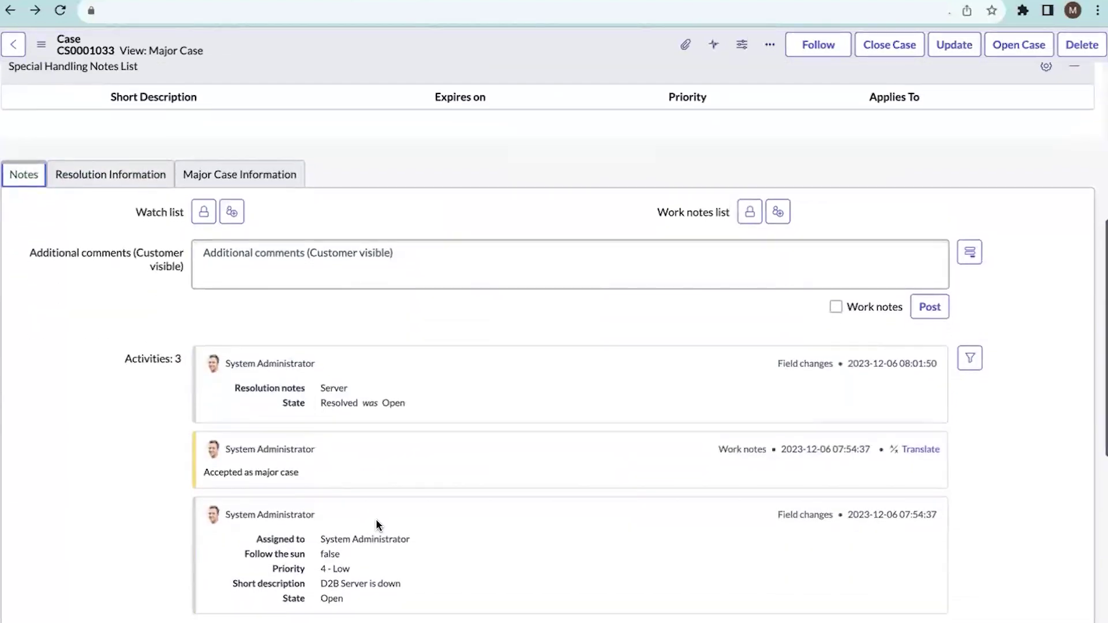
{"action": "scroll", "coordinate": [375, 518], "scroll_direction": "down", "scroll_amount": 9}
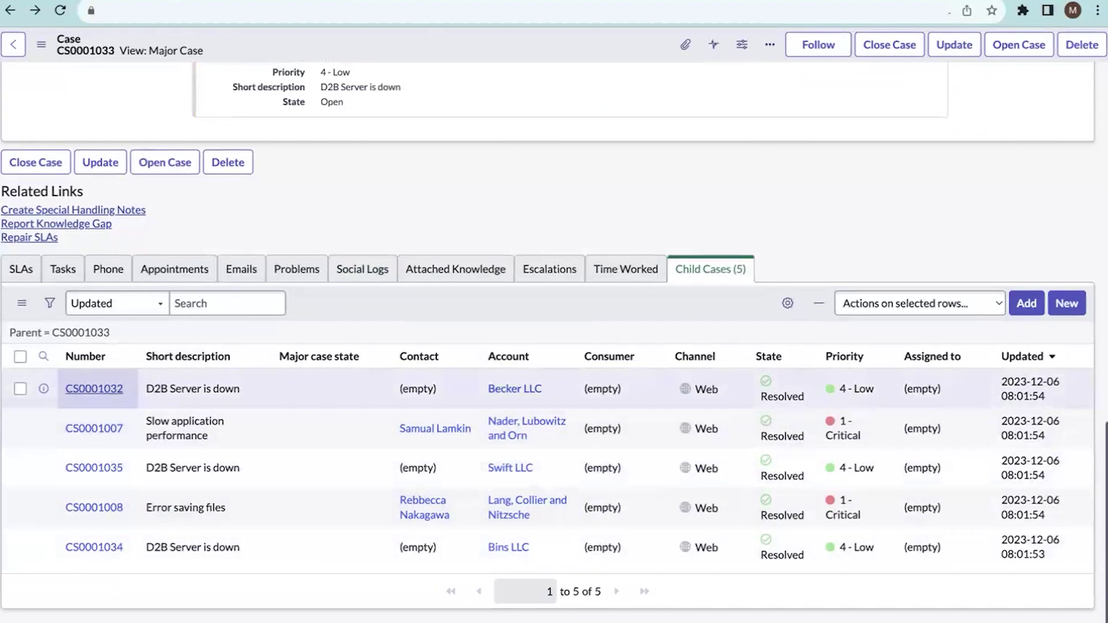
Step: Open child case CS0001032 and examine its activities and resolution information
{"action": "key", "text": "Return"}
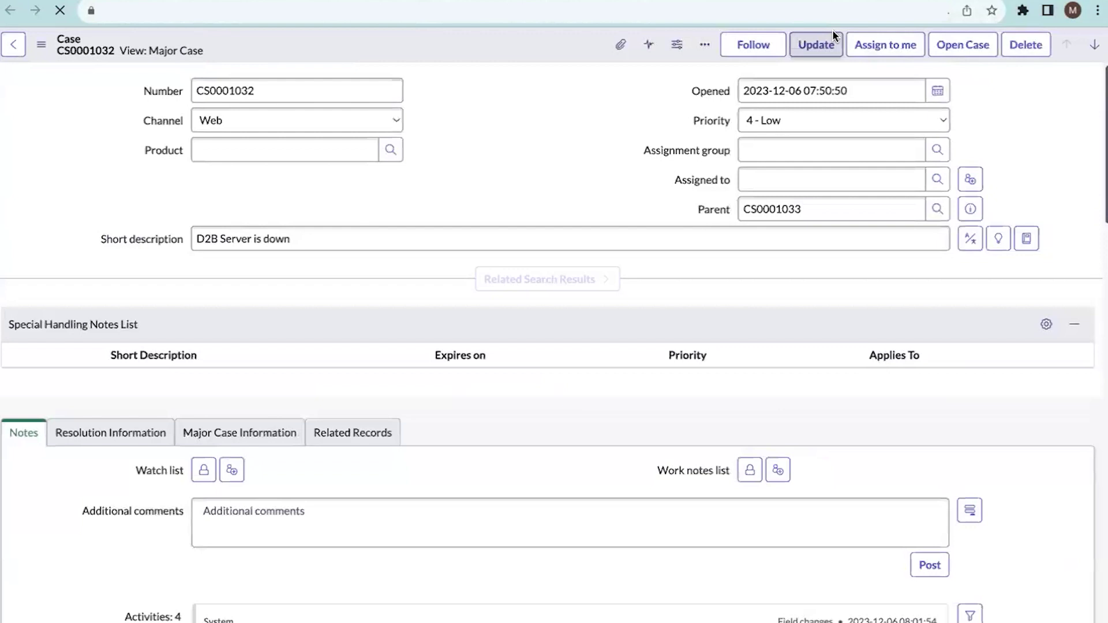
{"action": "scroll", "coordinate": [114, 265], "scroll_direction": "down", "scroll_amount": 7}
{"action": "scroll", "coordinate": [335, 320], "scroll_direction": "down", "scroll_amount": 1}
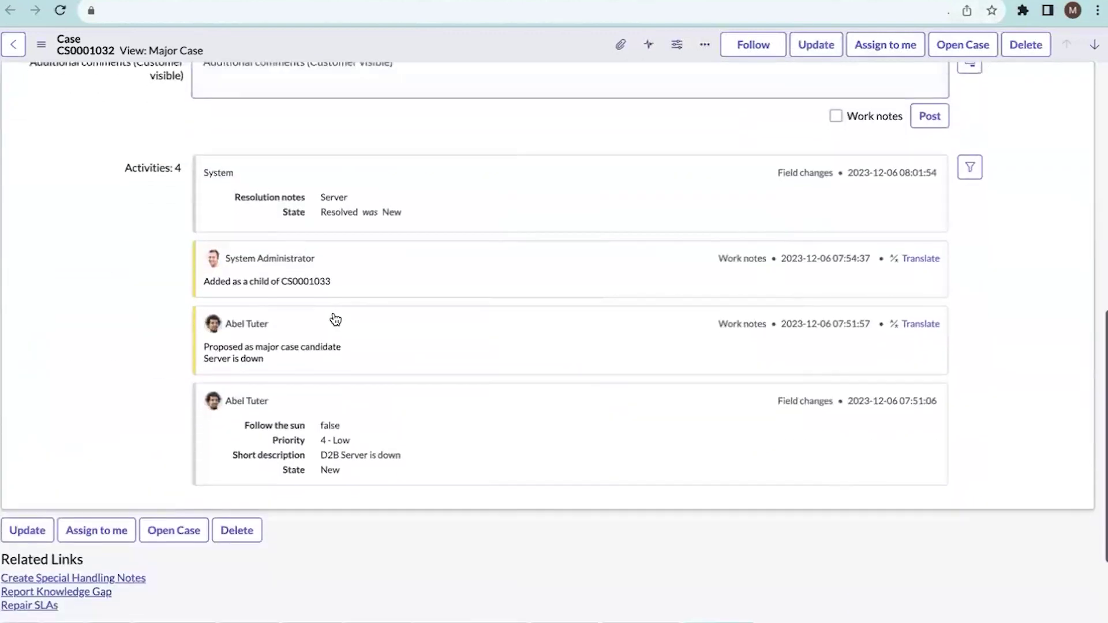
{"action": "scroll", "coordinate": [336, 320], "scroll_direction": "up", "scroll_amount": 2}
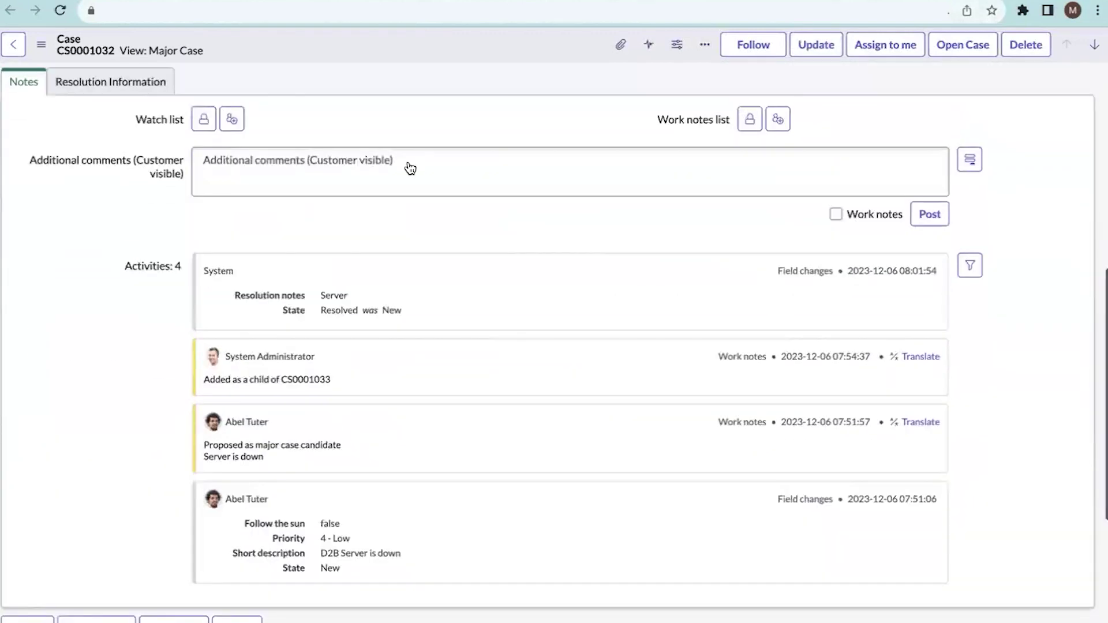
{"action": "left_click", "coordinate": [110, 82]}
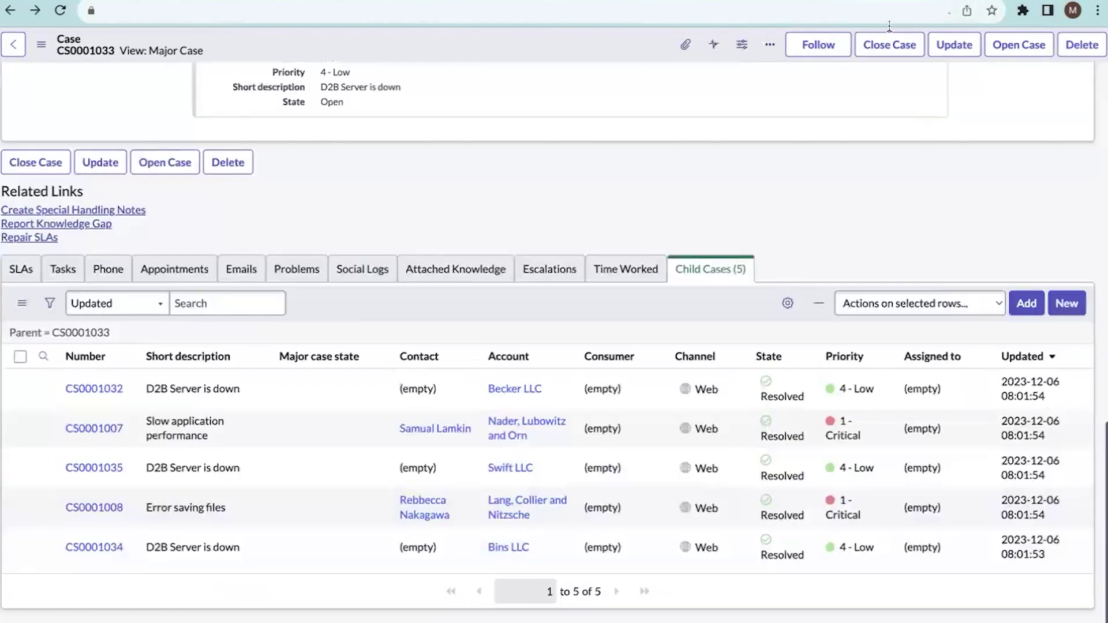
Step: Compare the resolution information of major case CS0001033 with the resolution notes of child case CS0001032
{"action": "scroll", "coordinate": [510, 176], "scroll_direction": "up", "scroll_amount": 10}
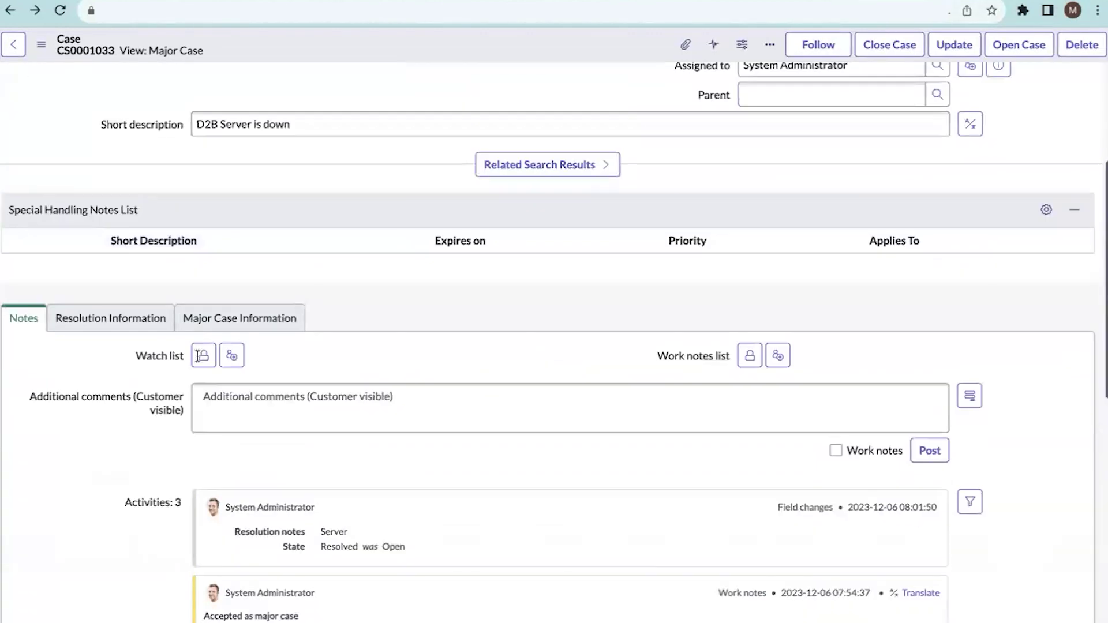
{"action": "left_click", "coordinate": [151, 321]}
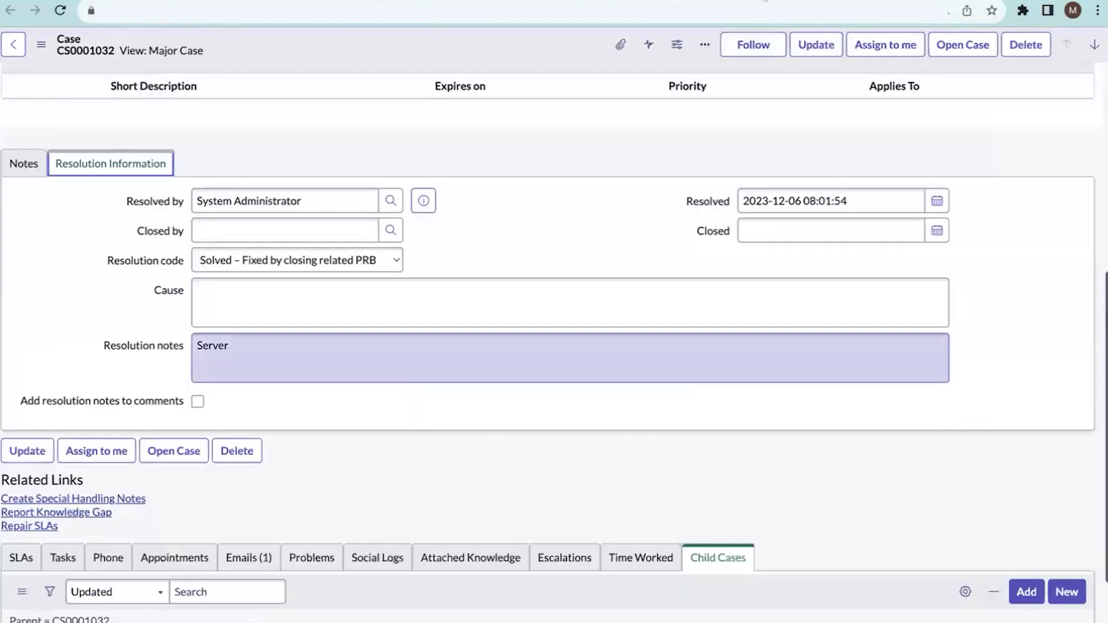
{"action": "double_click", "coordinate": [212, 345]}
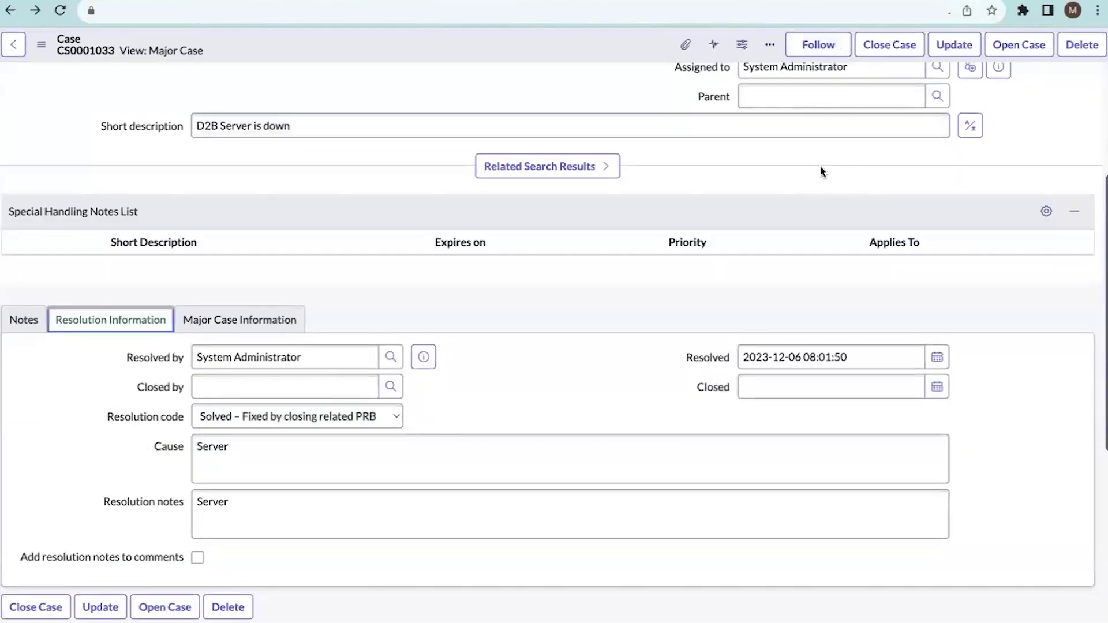
{"action": "scroll", "coordinate": [819, 168], "scroll_direction": "up", "scroll_amount": 5}
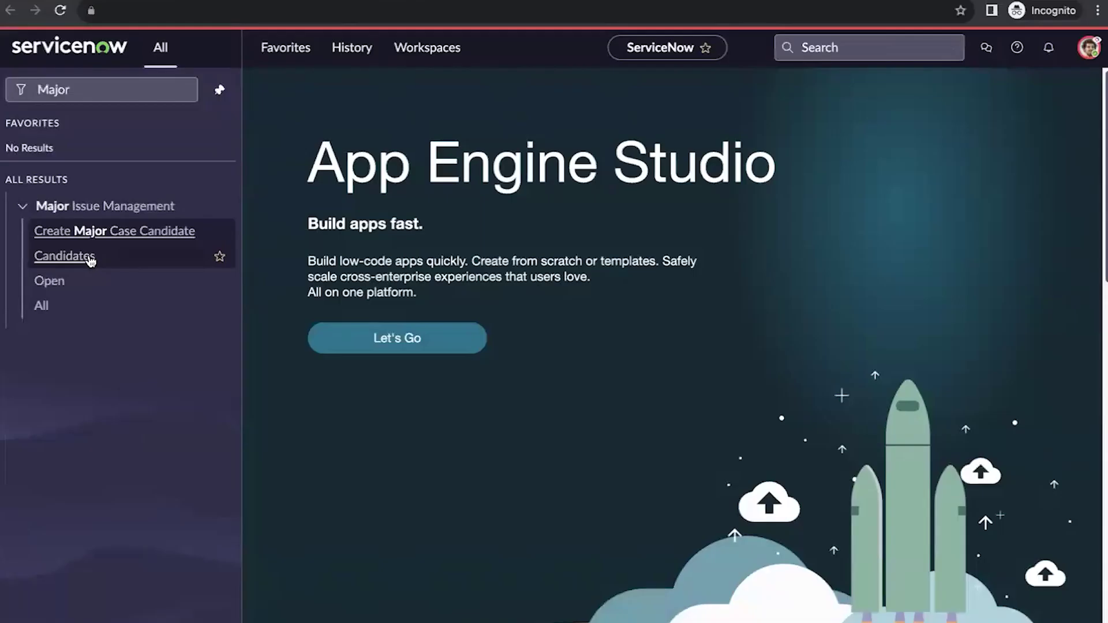
Step: In the incognito session, open the Major Issue Management candidates list and start a new major case candidate
{"action": "left_click", "coordinate": [90, 260]}
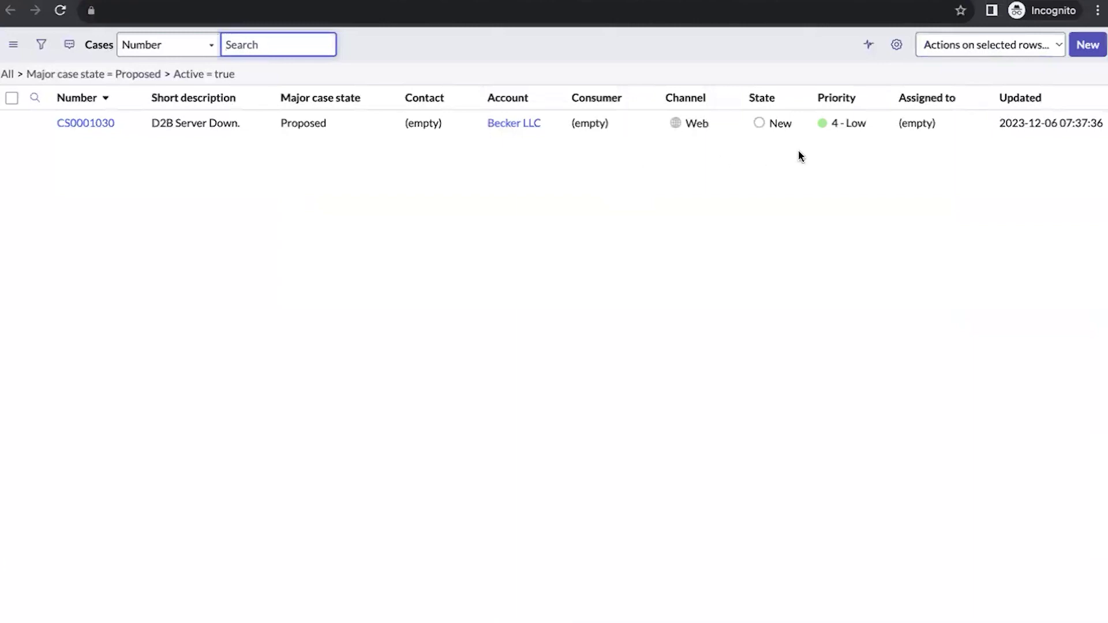
{"action": "left_click", "coordinate": [1087, 46]}
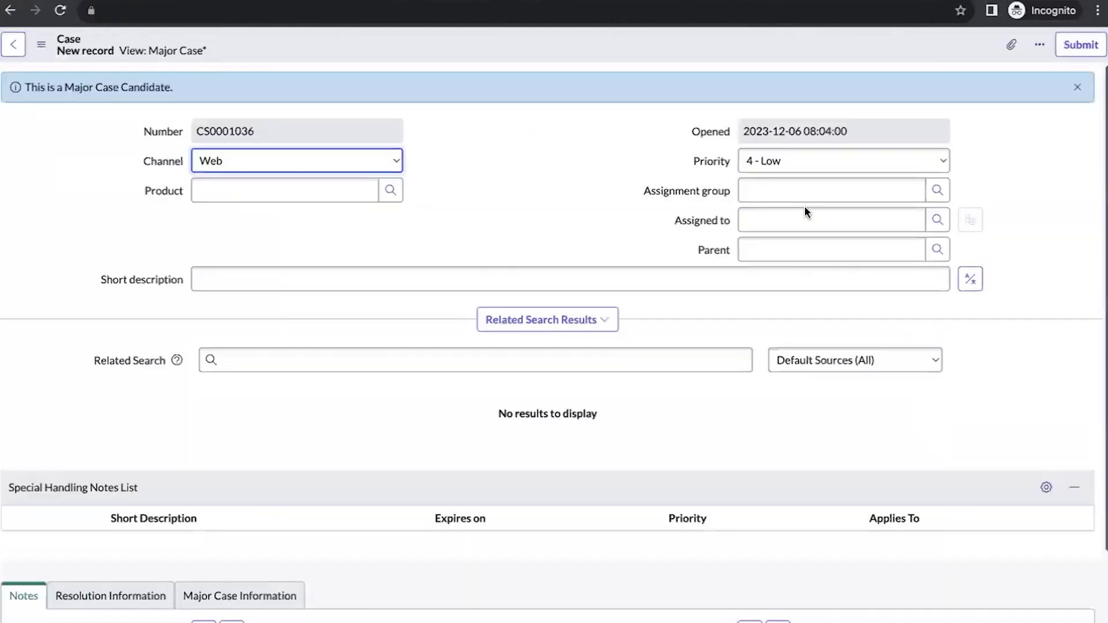
Step: Enter "Server is down." as the short description of the new major case candidate
{"action": "scroll", "coordinate": [402, 253], "scroll_direction": "down", "scroll_amount": 1}
{"action": "left_click", "coordinate": [402, 253]}
{"action": "type", "text": "S"}
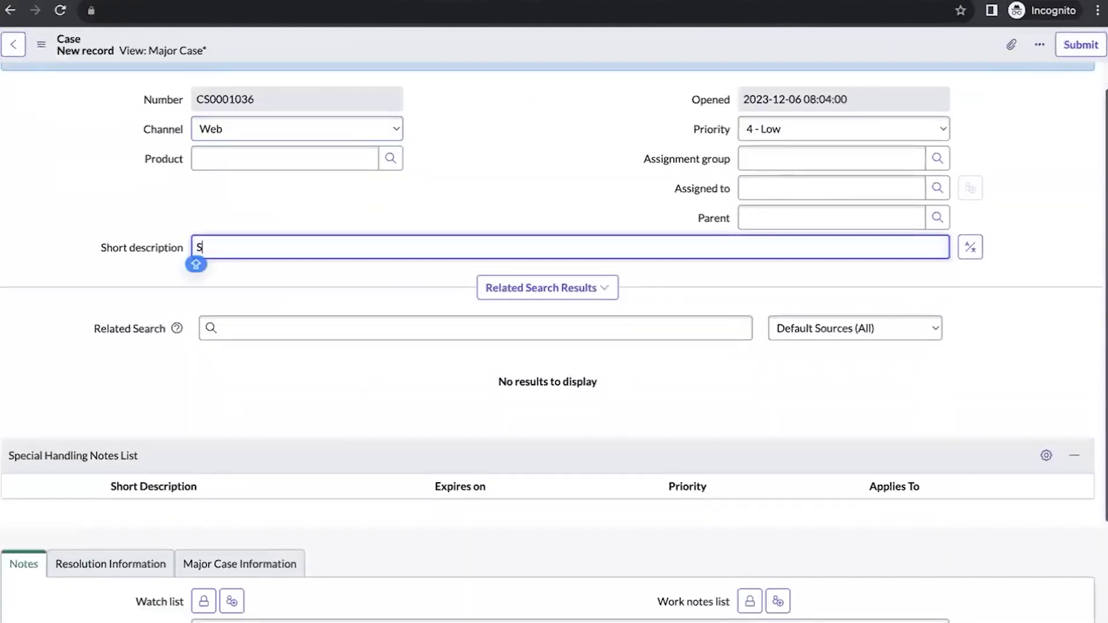
{"action": "type", "text": "erver is down,"}
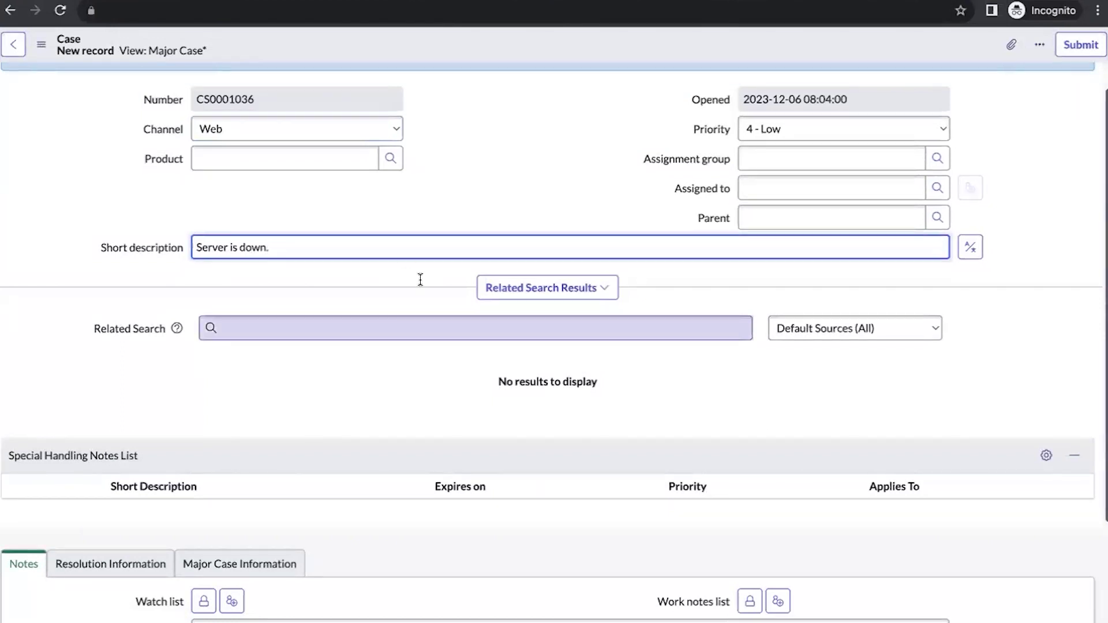
{"action": "scroll", "coordinate": [421, 279], "scroll_direction": "down", "scroll_amount": 3}
{"action": "scroll", "coordinate": [272, 242], "scroll_direction": "up", "scroll_amount": 3}
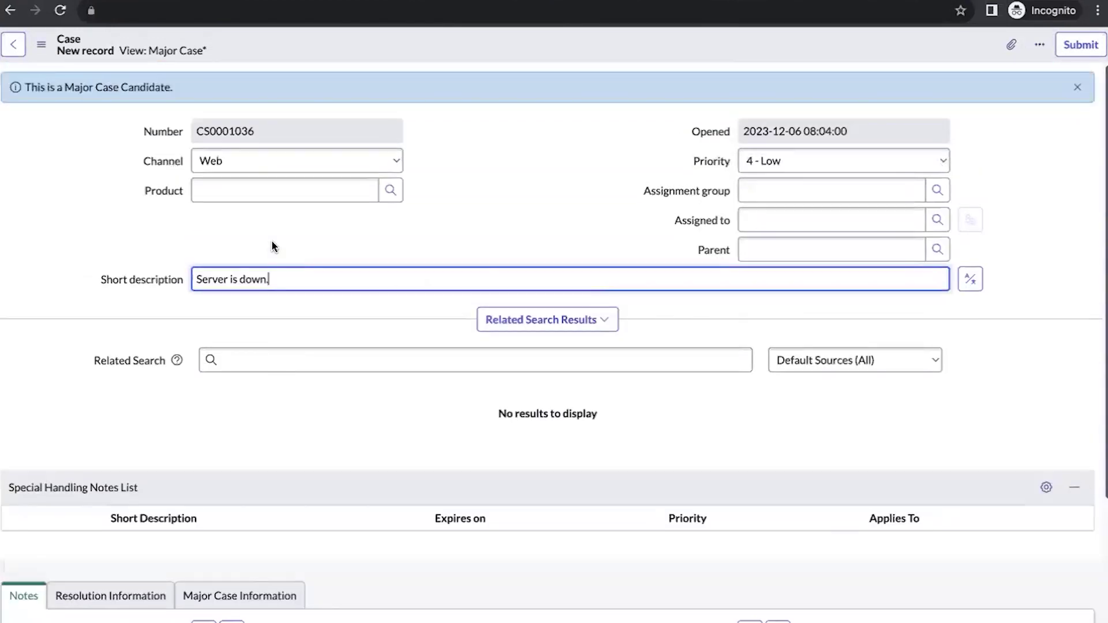
Step: Check the new candidate's major case information, save the case, and examine its activities and related lists
{"action": "scroll", "coordinate": [271, 242], "scroll_direction": "down", "scroll_amount": 2}
{"action": "left_click", "coordinate": [232, 469]}
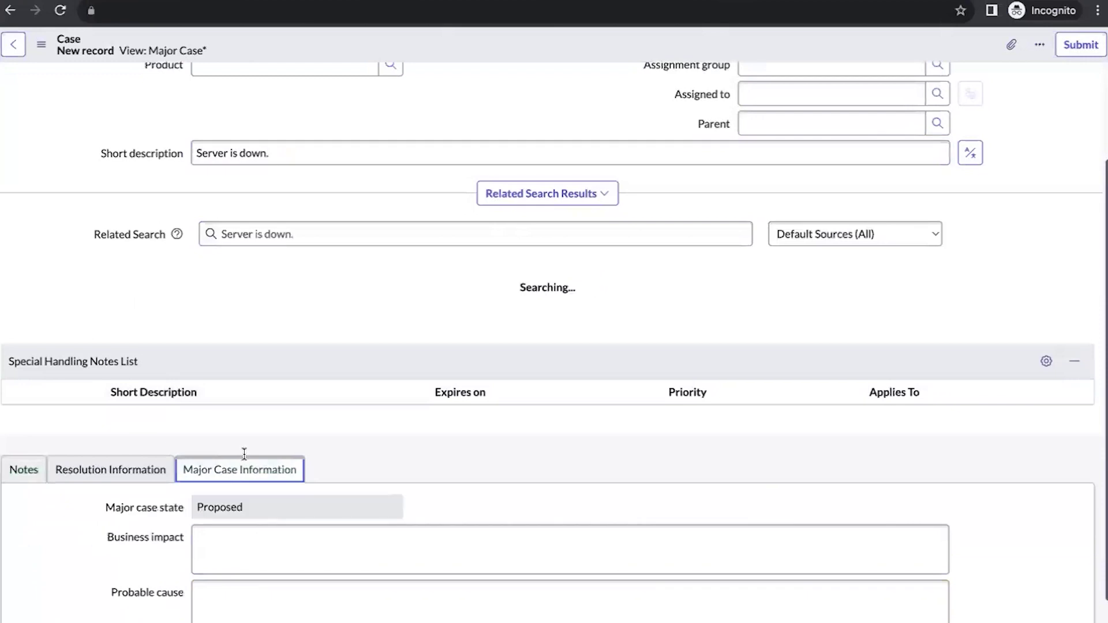
{"action": "scroll", "coordinate": [257, 439], "scroll_direction": "down", "scroll_amount": 1}
{"action": "scroll", "coordinate": [364, 234], "scroll_direction": "up", "scroll_amount": 1}
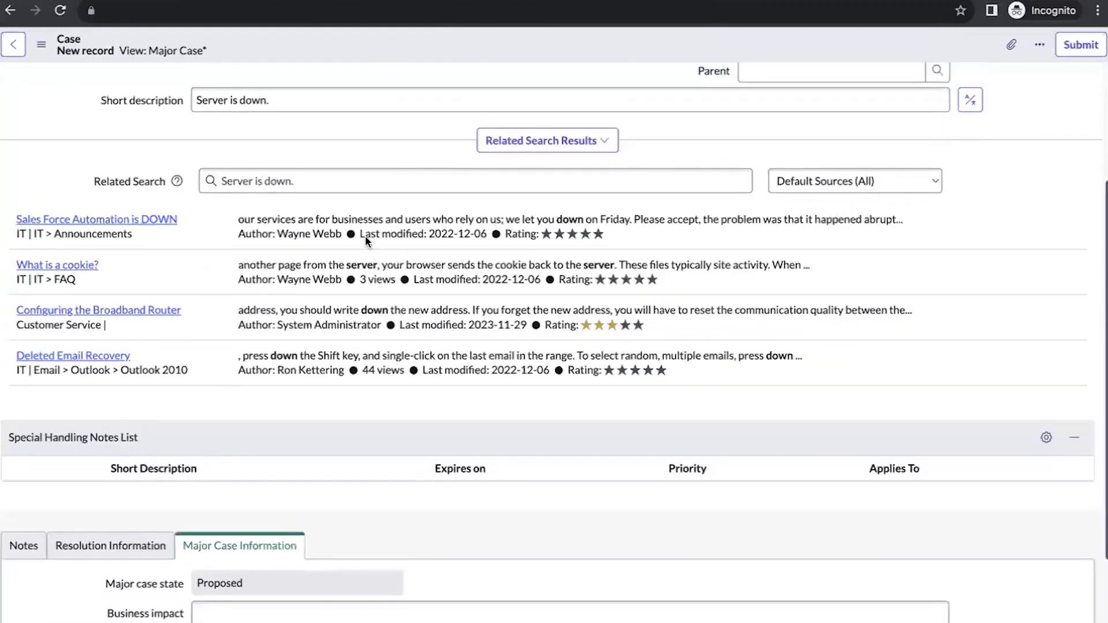
{"action": "scroll", "coordinate": [463, 92], "scroll_direction": "up", "scroll_amount": 3}
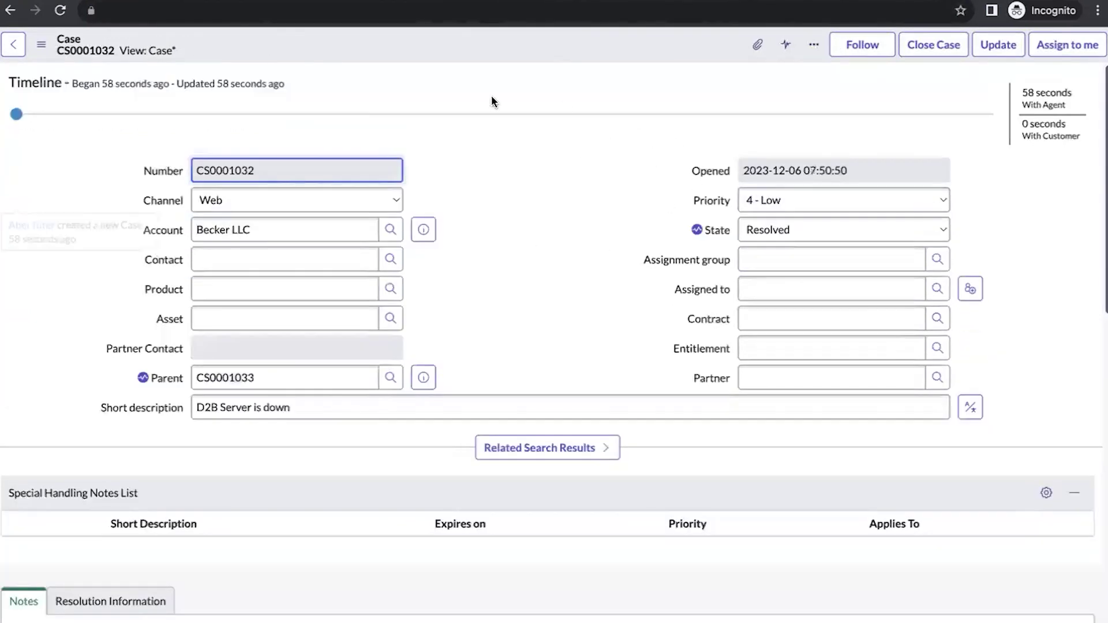
{"action": "right_click", "coordinate": [607, 42]}
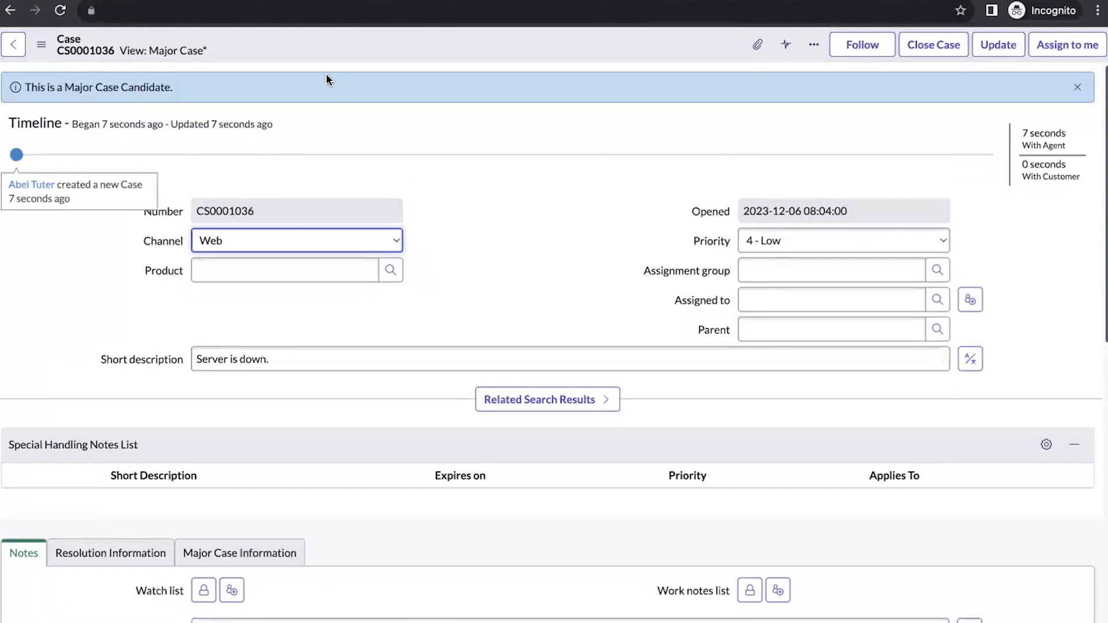
{"action": "scroll", "coordinate": [284, 151], "scroll_direction": "down", "scroll_amount": 10}
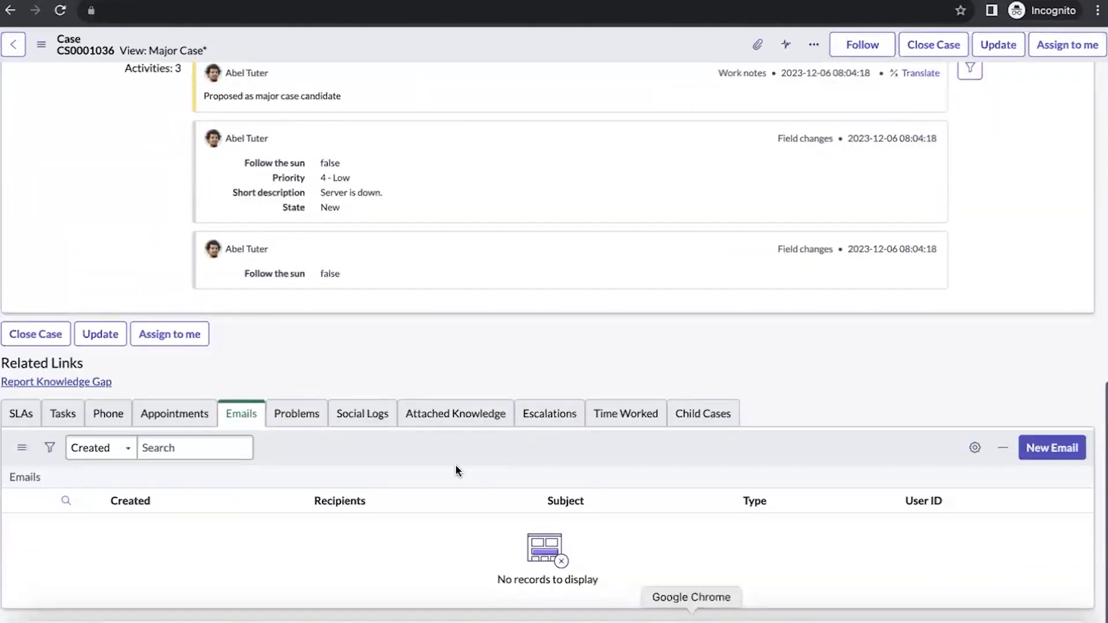
Step: Switch to the regular Chrome window and open the Major Issue Management candidates list
{"action": "left_click", "coordinate": [691, 621]}
{"action": "left_click", "coordinate": [123, 92]}
{"action": "key", "text": "super+a"}
{"action": "key", "text": "BackSpace"}
{"action": "type", "text": "Major"}
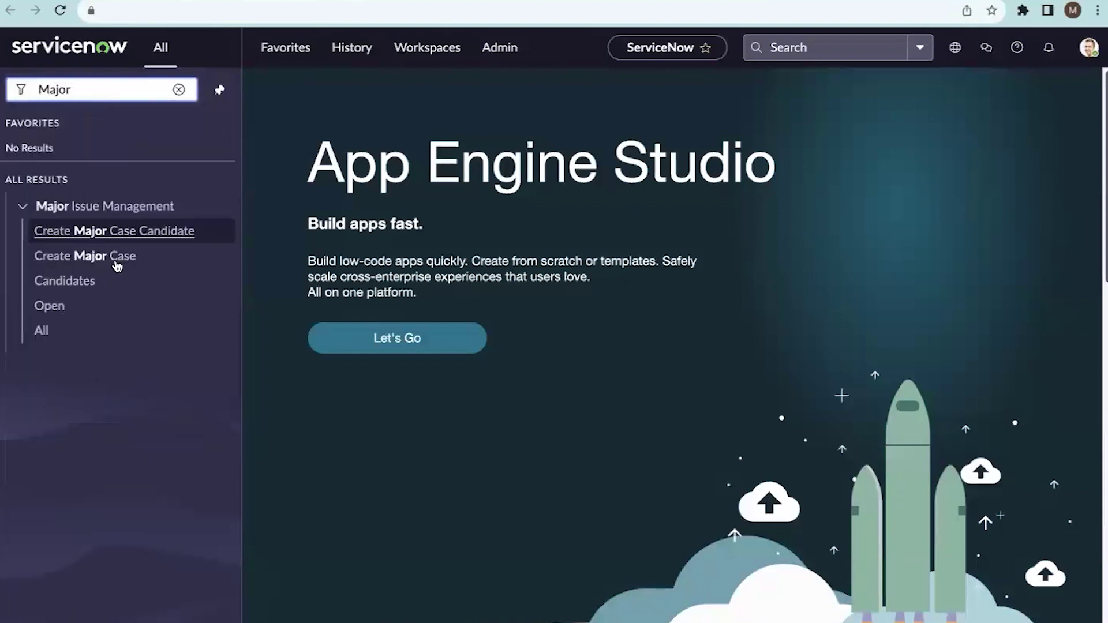
{"action": "left_click", "coordinate": [87, 285]}
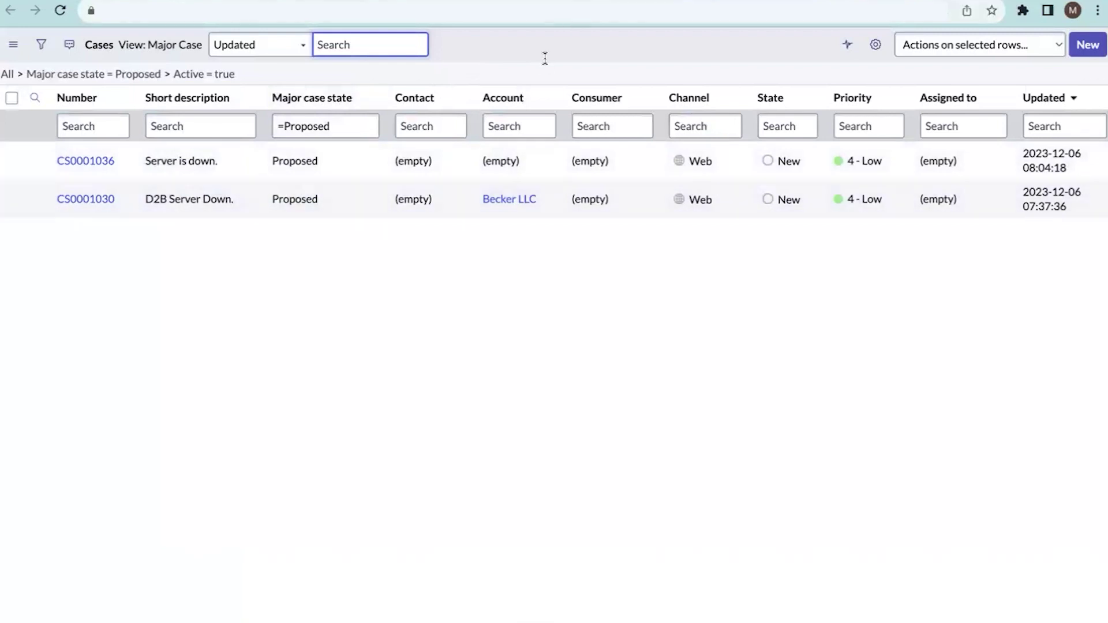
Step: Open candidate CS0001036 and approve it as a major case
{"action": "left_click", "coordinate": [746, 296]}
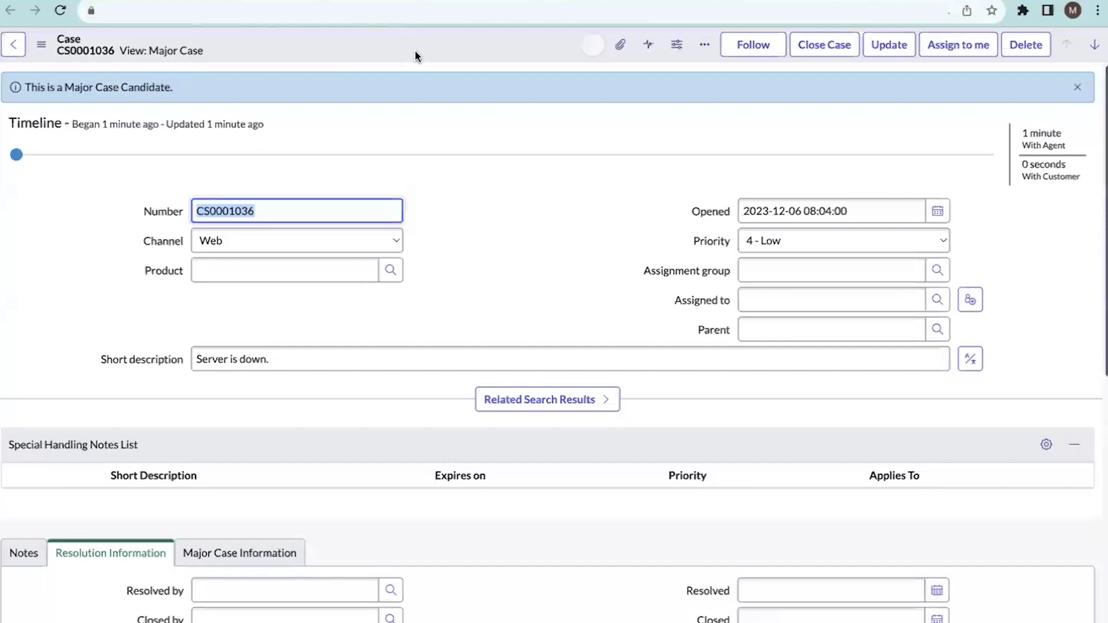
{"action": "right_click", "coordinate": [406, 37]}
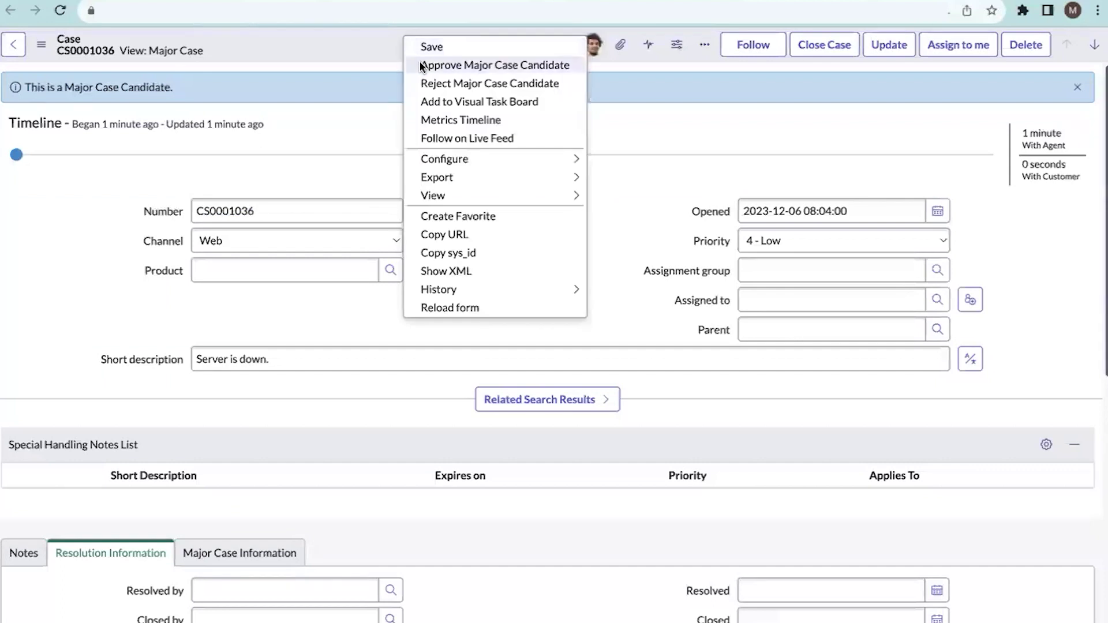
{"action": "left_click", "coordinate": [514, 62]}
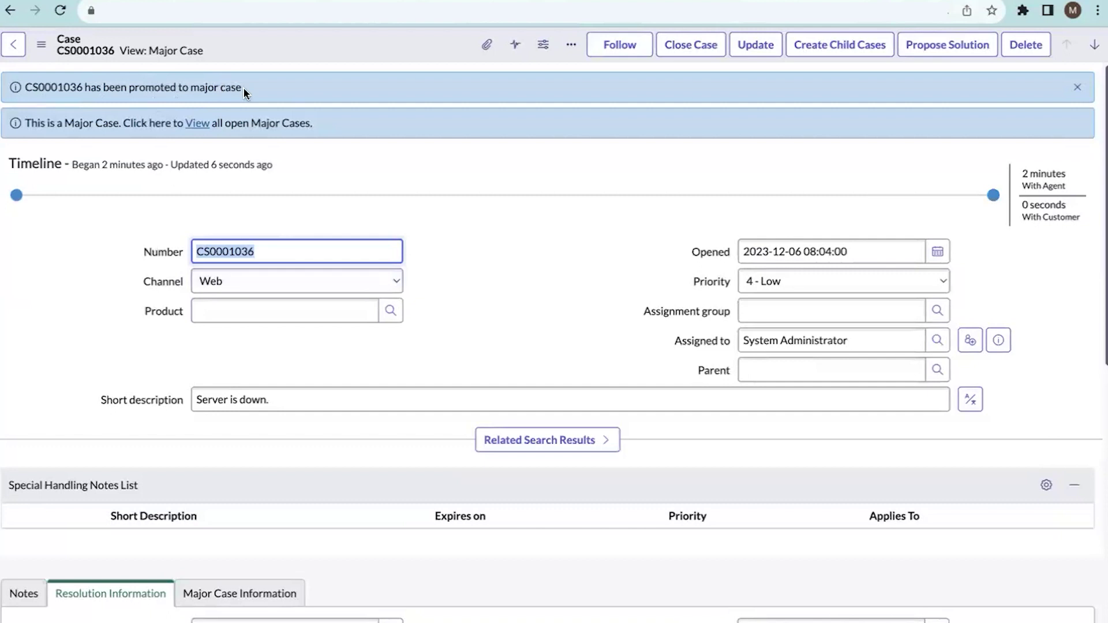
Step: Examine the child cases list of CS0001036, return to the candidates list and refresh it
{"action": "scroll", "coordinate": [396, 355], "scroll_direction": "down", "scroll_amount": 4}
{"action": "scroll", "coordinate": [396, 355], "scroll_direction": "down", "scroll_amount": 6}
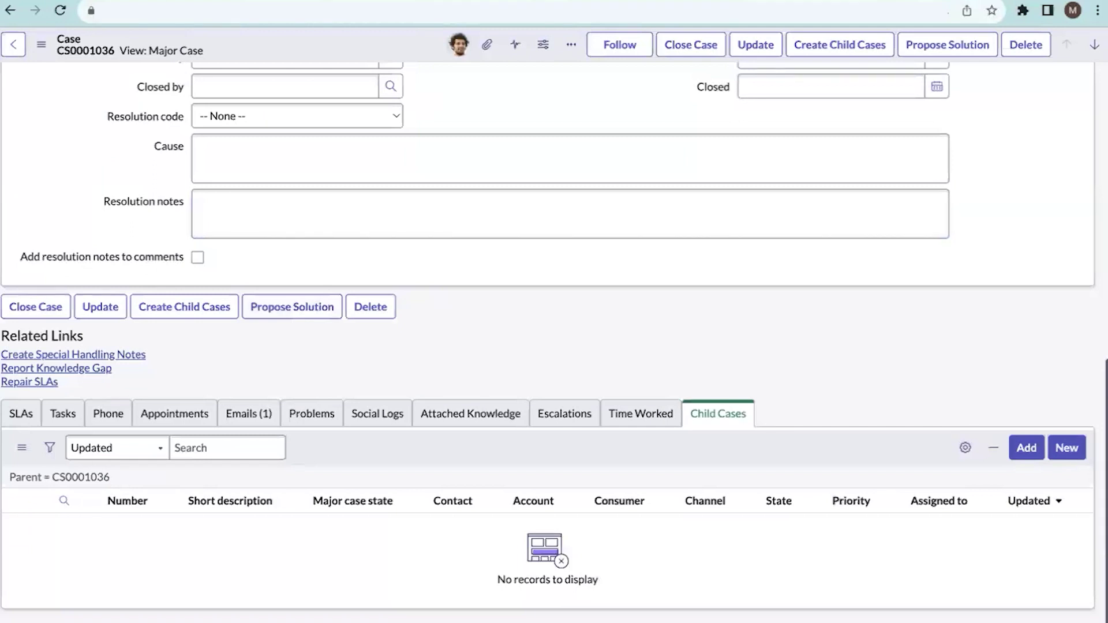
{"action": "left_click", "coordinate": [347, 0]}
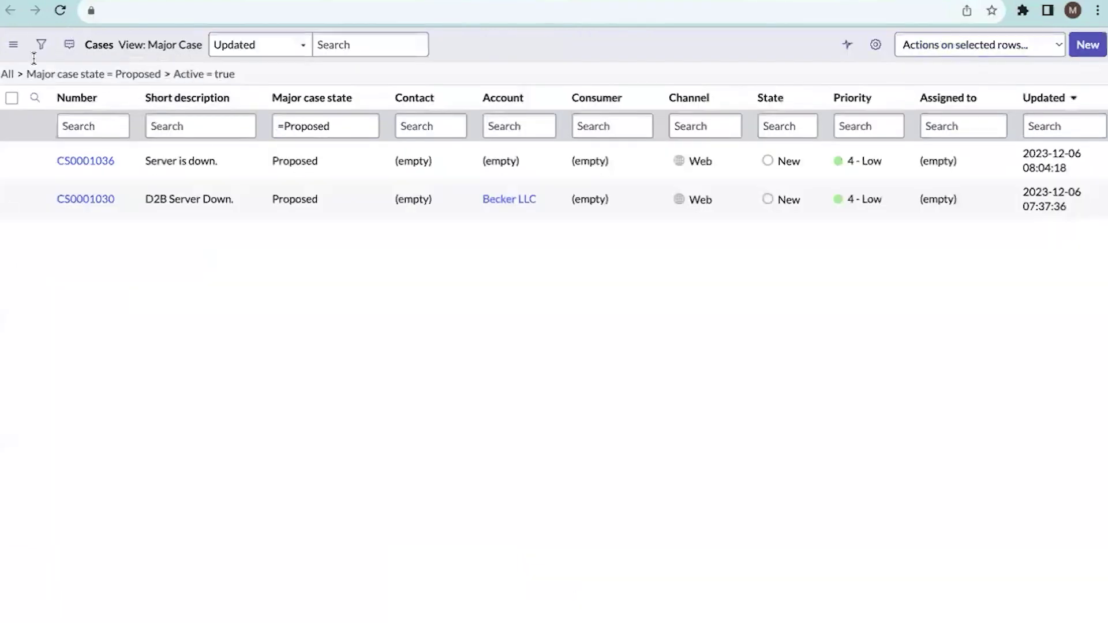
{"action": "left_click", "coordinate": [61, 22]}
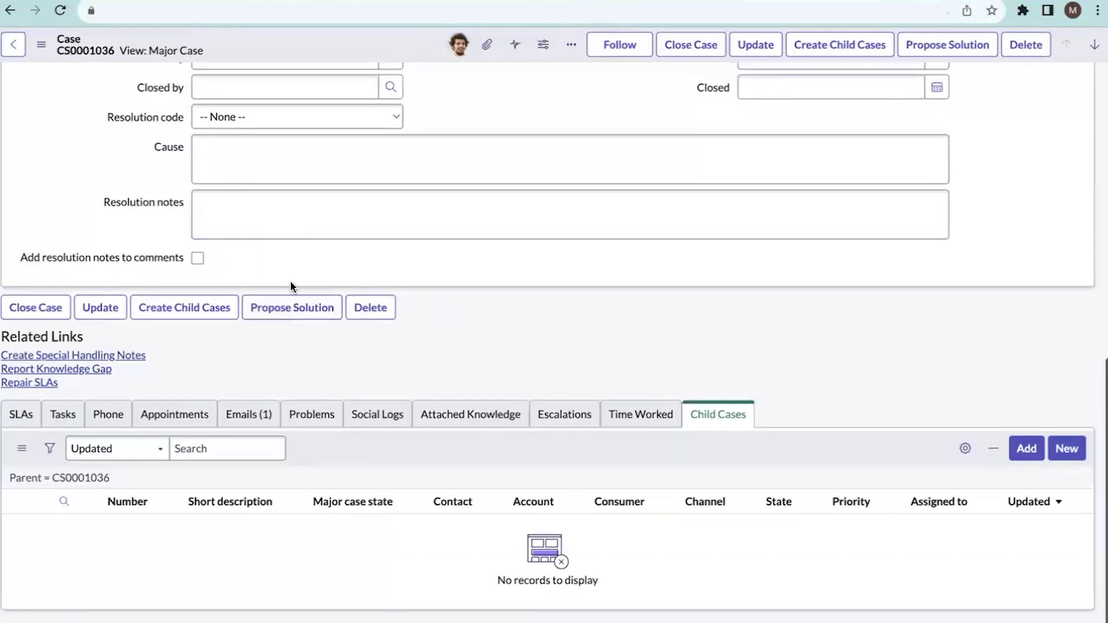
Step: Examine the major case information of CS0001036 and its options for creating and adding child cases
{"action": "scroll", "coordinate": [292, 286], "scroll_direction": "up", "scroll_amount": 1}
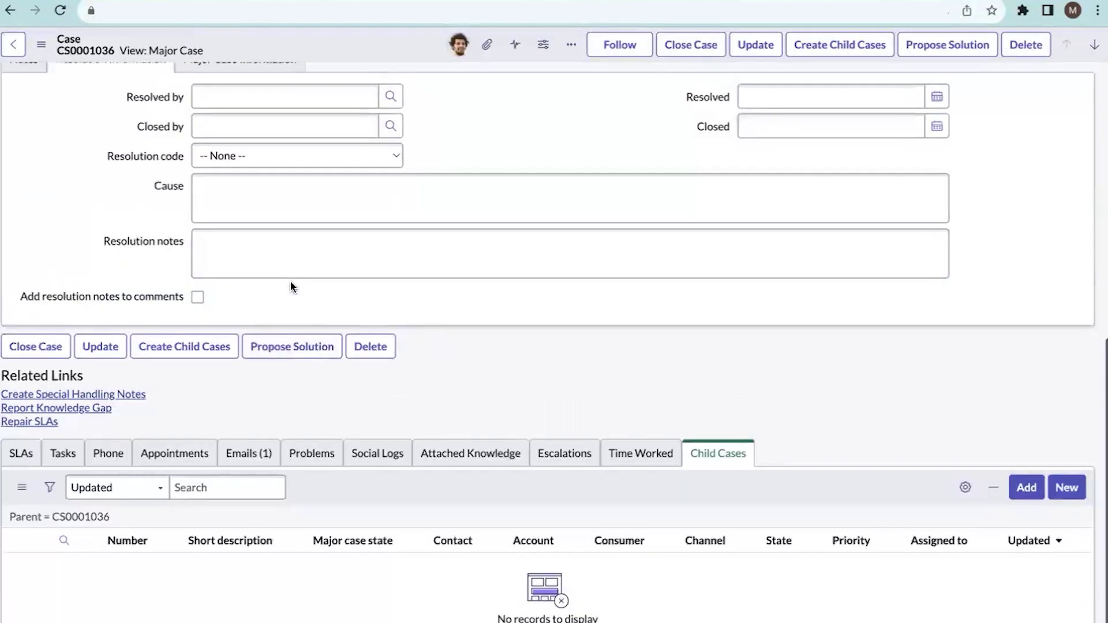
{"action": "scroll", "coordinate": [292, 286], "scroll_direction": "up", "scroll_amount": 2}
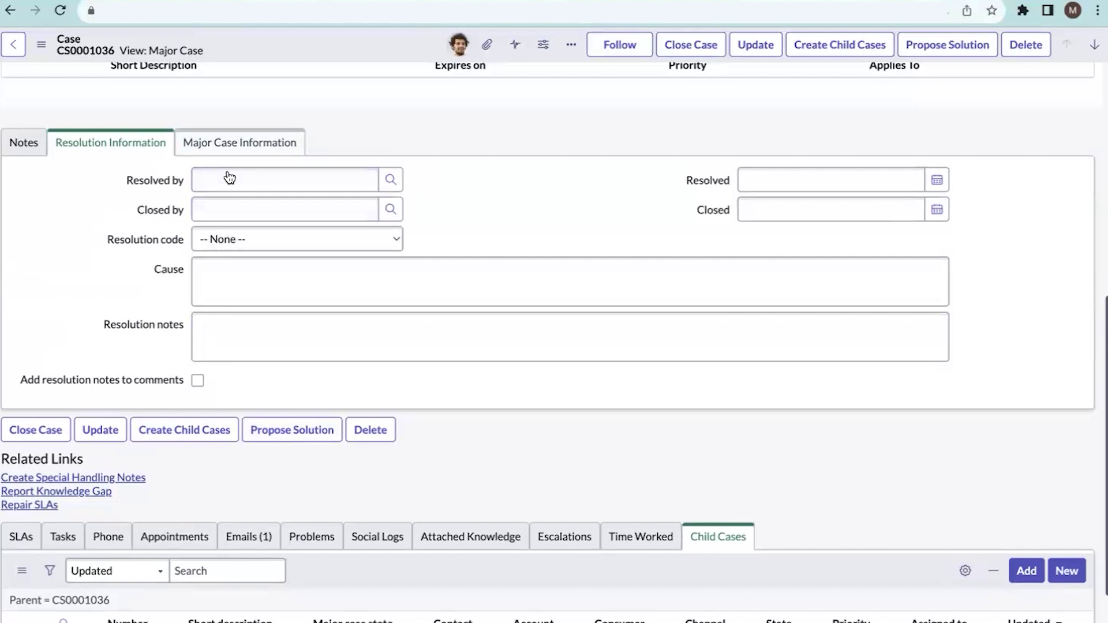
{"action": "left_click", "coordinate": [240, 143]}
{"action": "scroll", "coordinate": [489, 259], "scroll_direction": "up", "scroll_amount": 4}
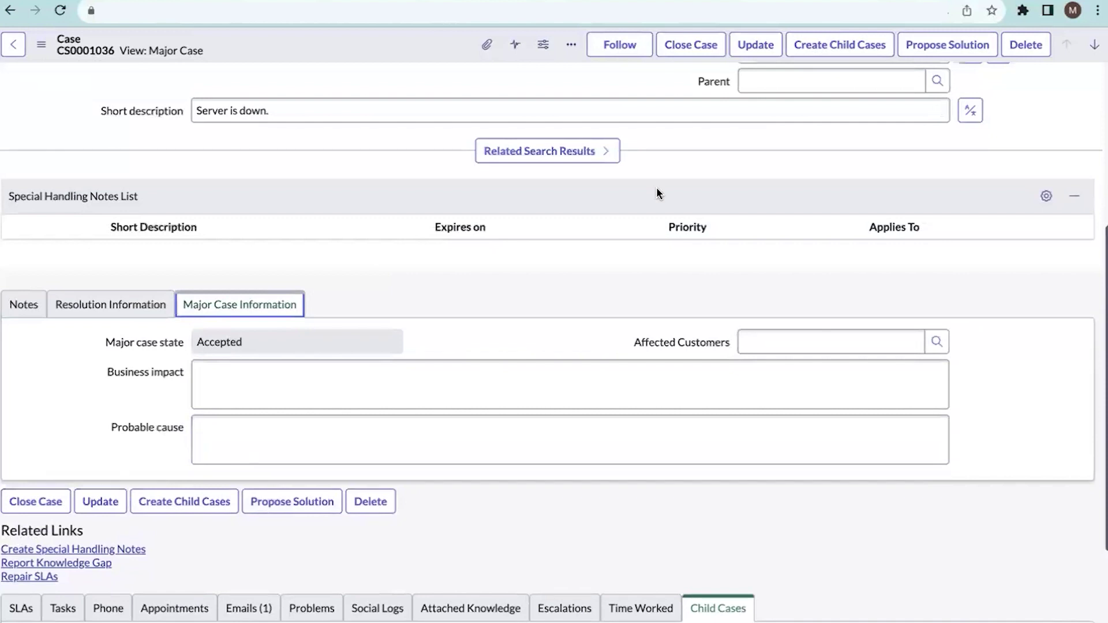
{"action": "scroll", "coordinate": [814, 63], "scroll_direction": "up", "scroll_amount": 5}
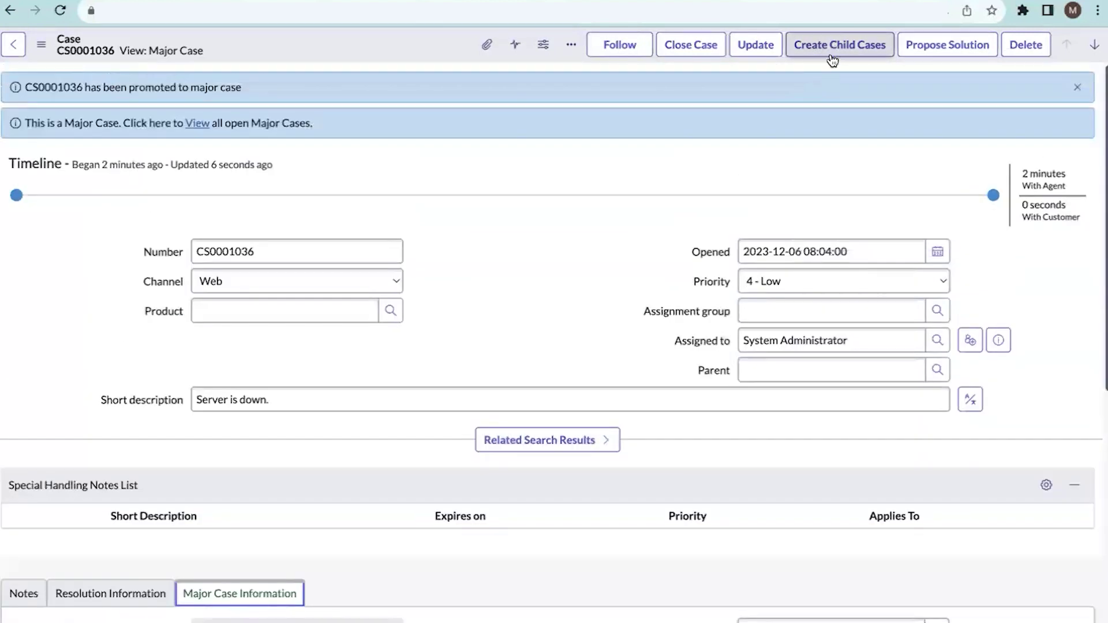
{"action": "scroll", "coordinate": [593, 342], "scroll_direction": "down", "scroll_amount": 2}
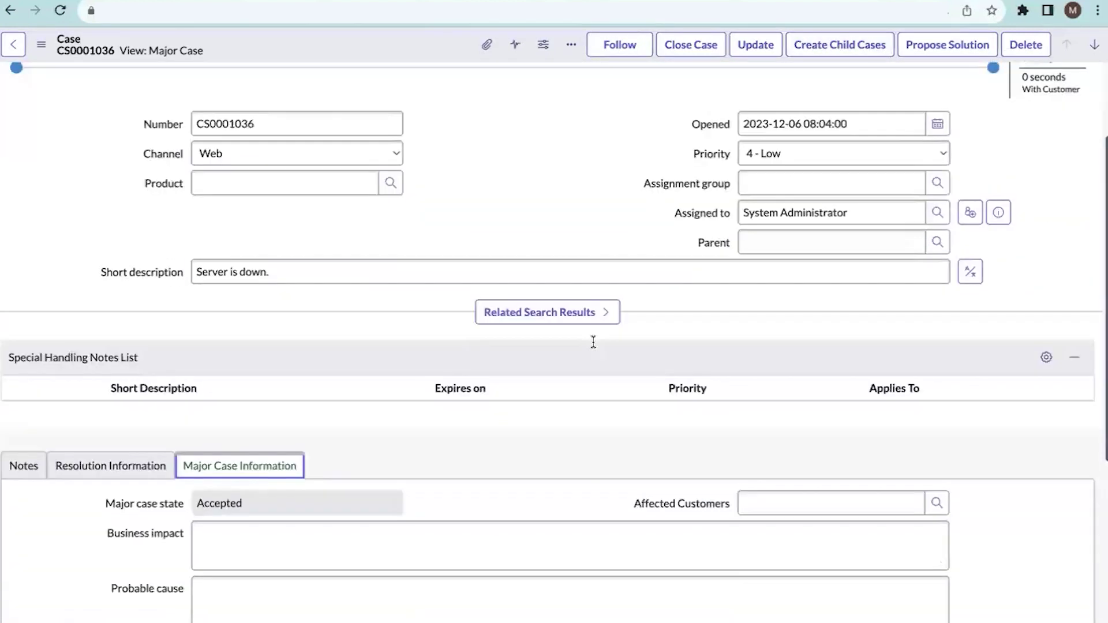
{"action": "scroll", "coordinate": [594, 342], "scroll_direction": "down", "scroll_amount": 3}
{"action": "scroll", "coordinate": [1016, 473], "scroll_direction": "down", "scroll_amount": 3}
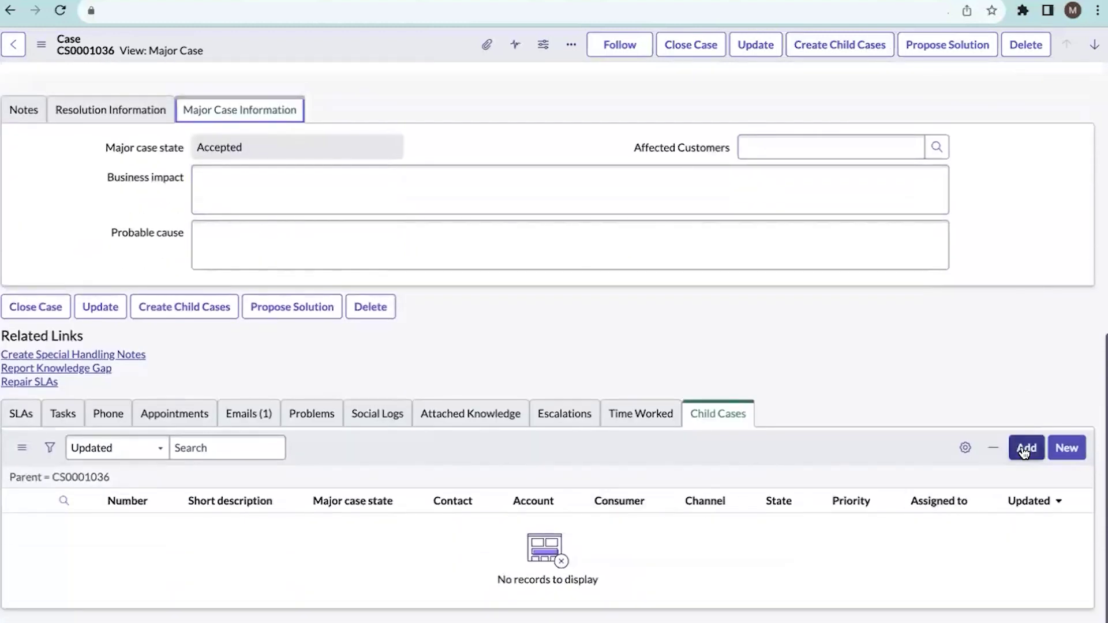
{"action": "scroll", "coordinate": [941, 375], "scroll_direction": "up", "scroll_amount": 8}
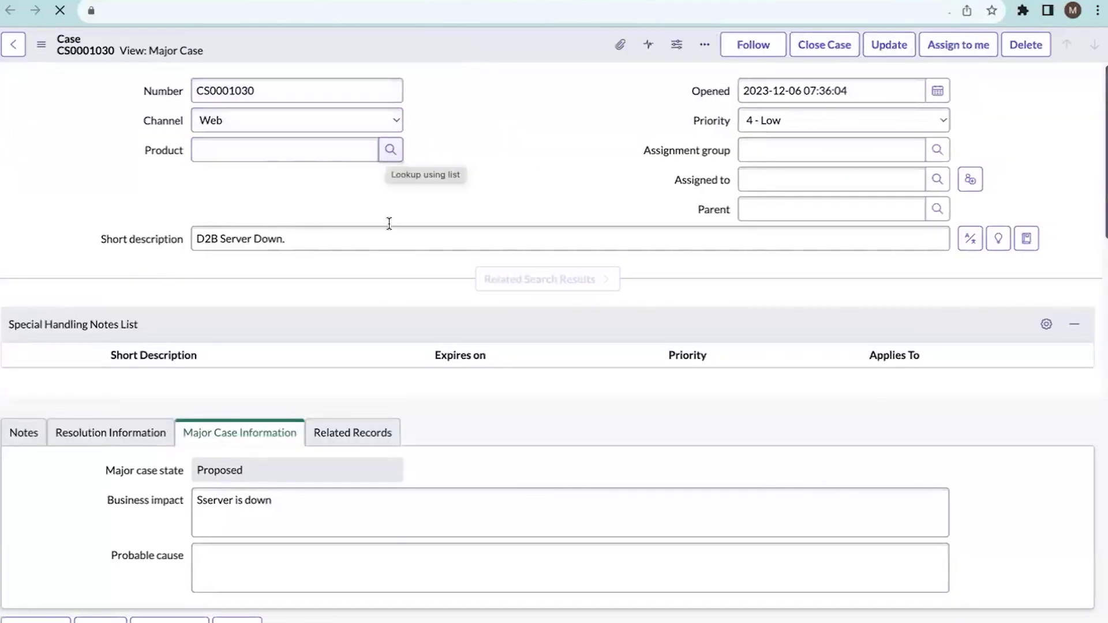
Step: Reject major case candidate CS0001030 with the work note "Server is done."
{"action": "scroll", "coordinate": [391, 228], "scroll_direction": "down", "scroll_amount": 8}
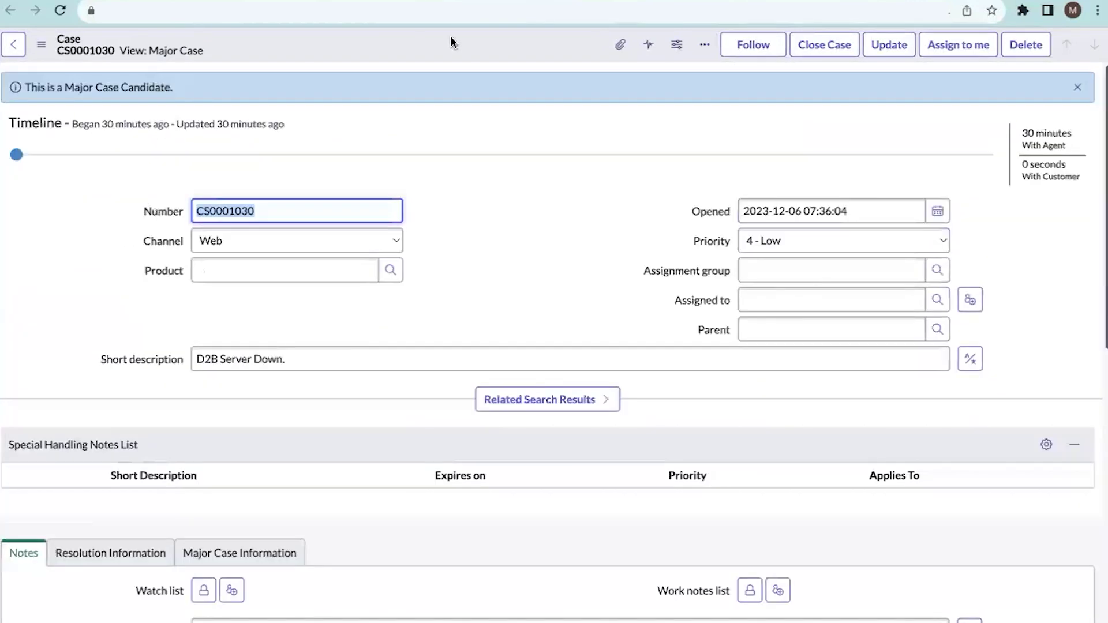
{"action": "right_click", "coordinate": [452, 37]}
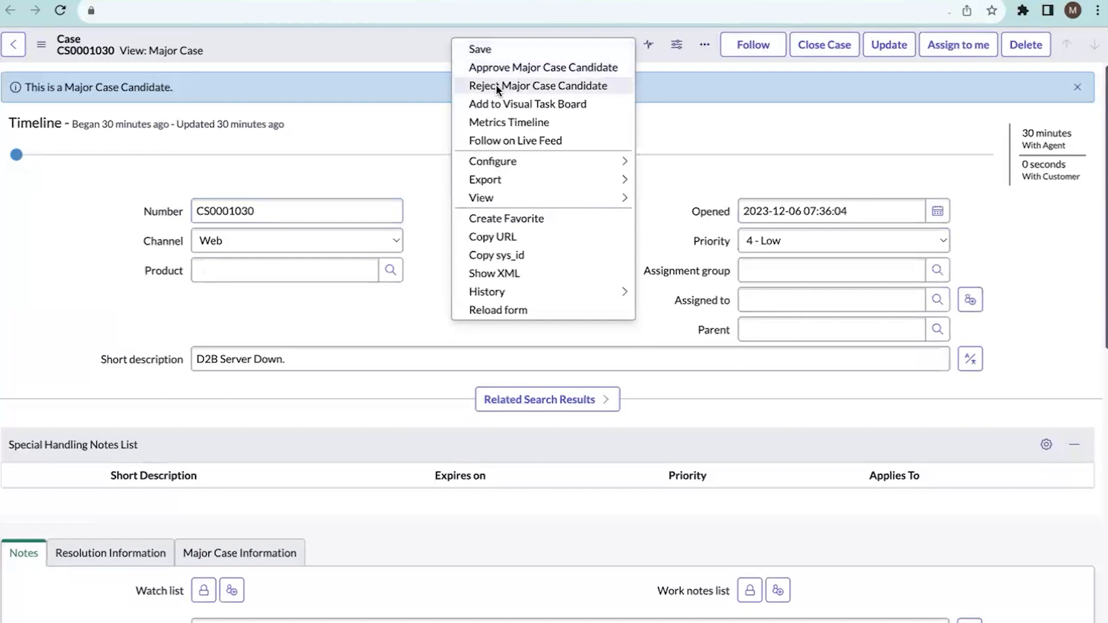
{"action": "left_click", "coordinate": [497, 85]}
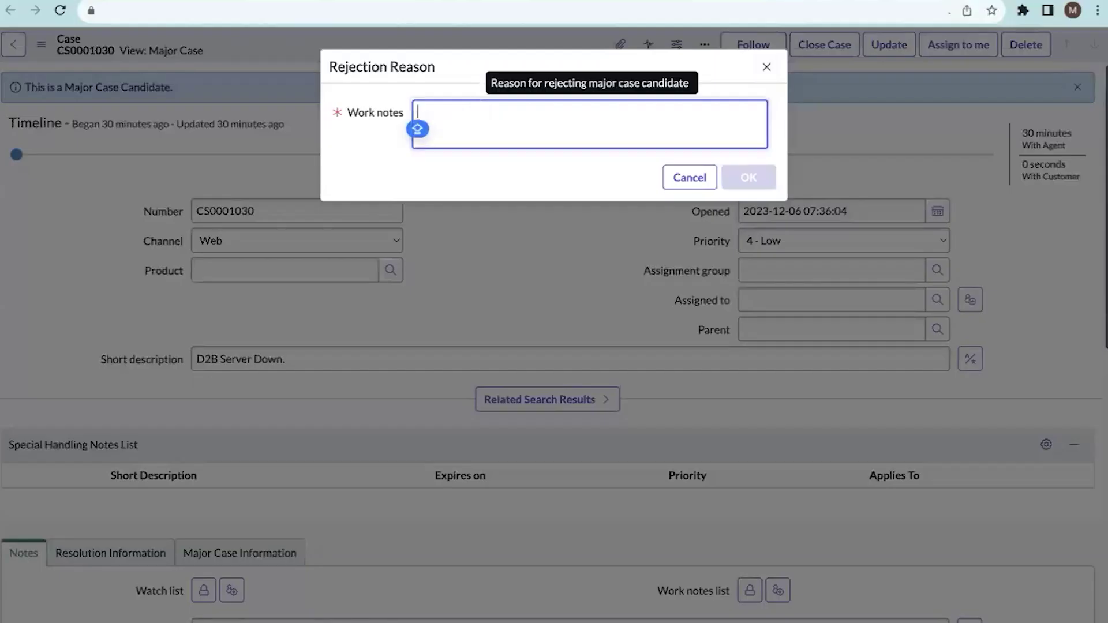
{"action": "type", "text": "Server is done."}
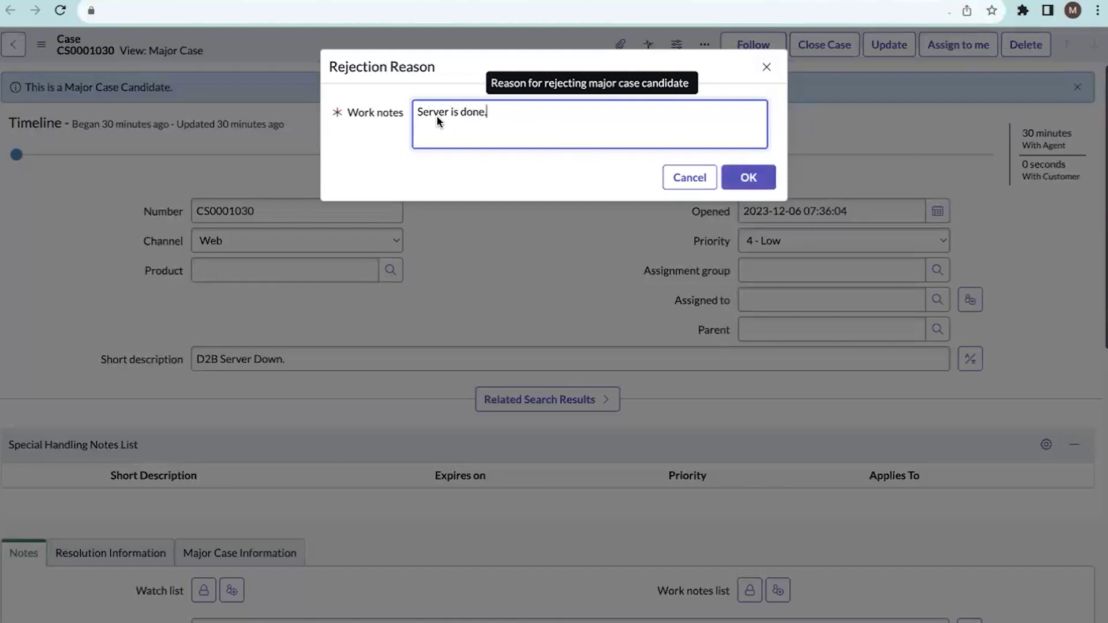
{"action": "left_click", "coordinate": [748, 180]}
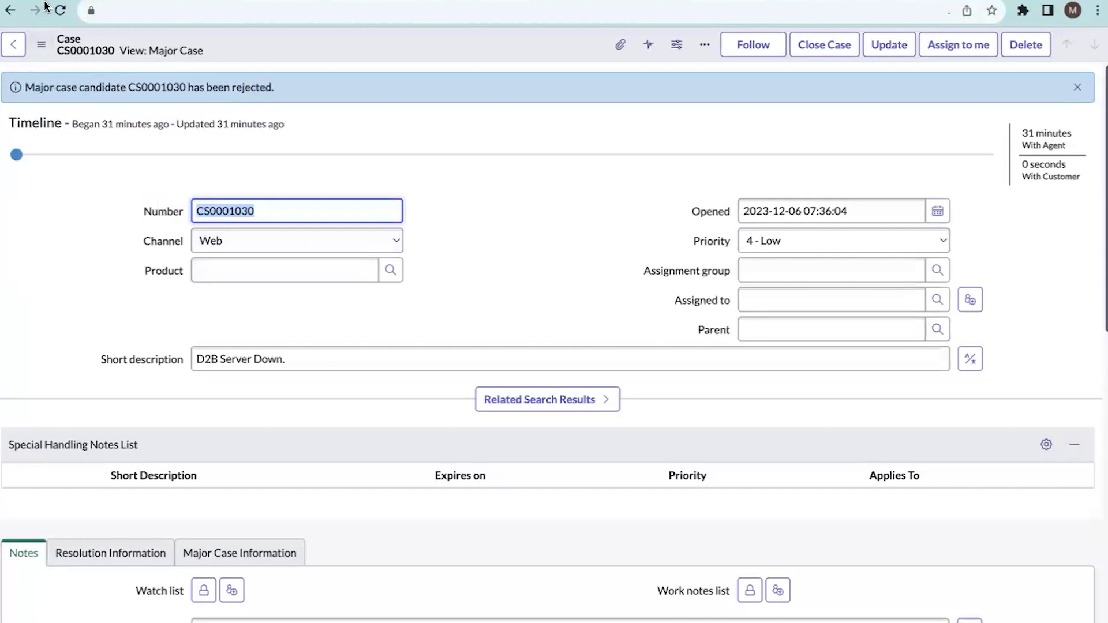
Step: Reload case CS0001030 and examine its activities, major case information and child cases list
{"action": "left_click", "coordinate": [60, 9]}
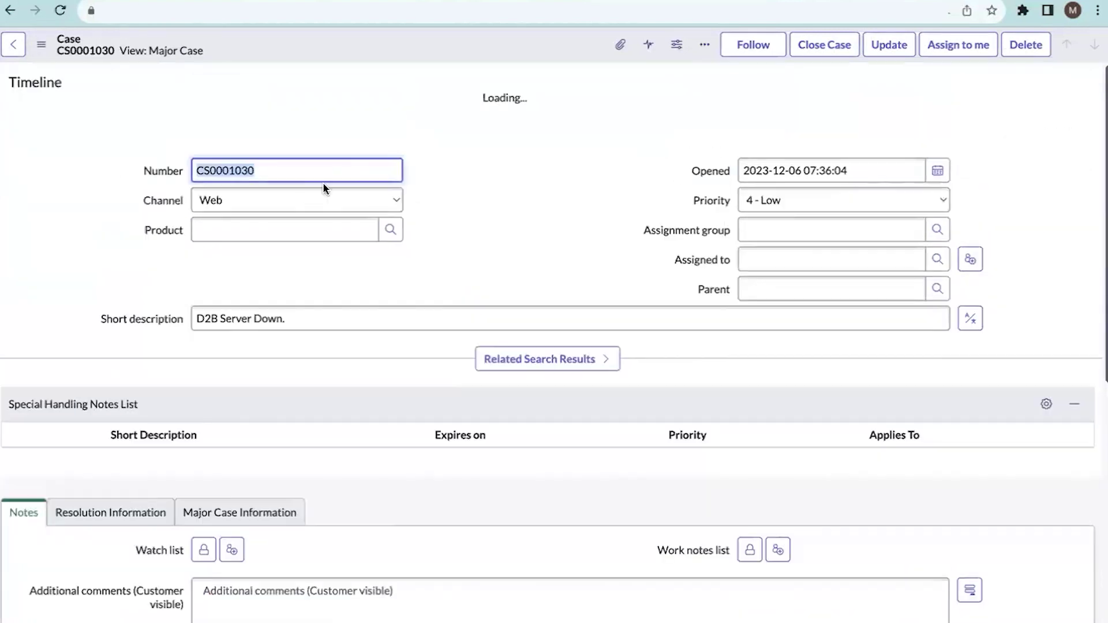
{"action": "scroll", "coordinate": [243, 271], "scroll_direction": "down", "scroll_amount": 2}
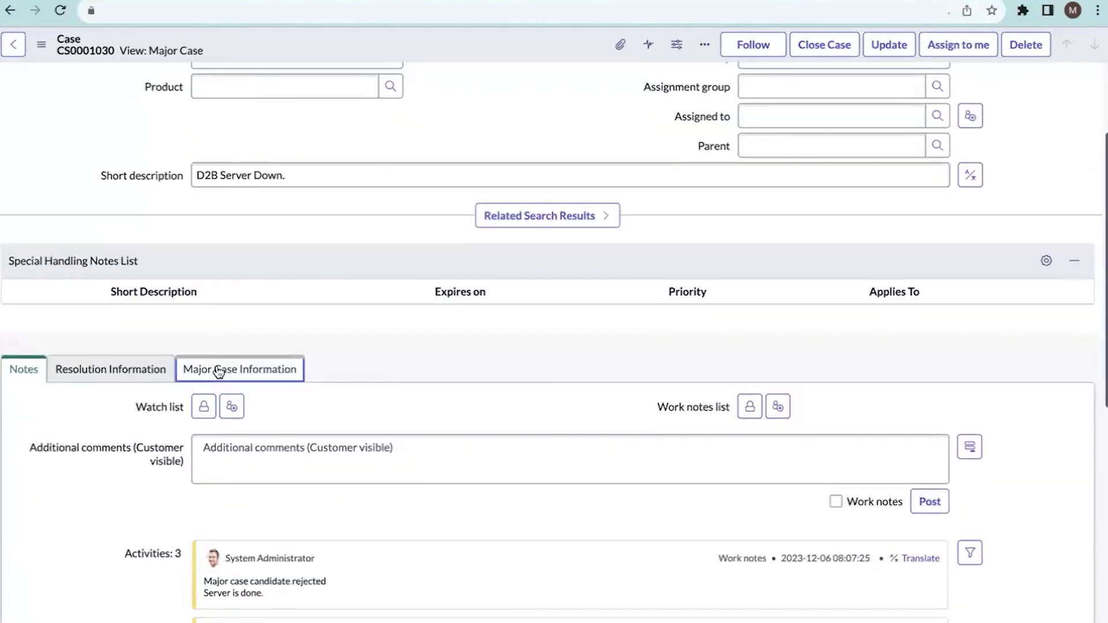
{"action": "left_click", "coordinate": [240, 370]}
{"action": "scroll", "coordinate": [115, 329], "scroll_direction": "down", "scroll_amount": 1}
{"action": "scroll", "coordinate": [113, 327], "scroll_direction": "down", "scroll_amount": 1}
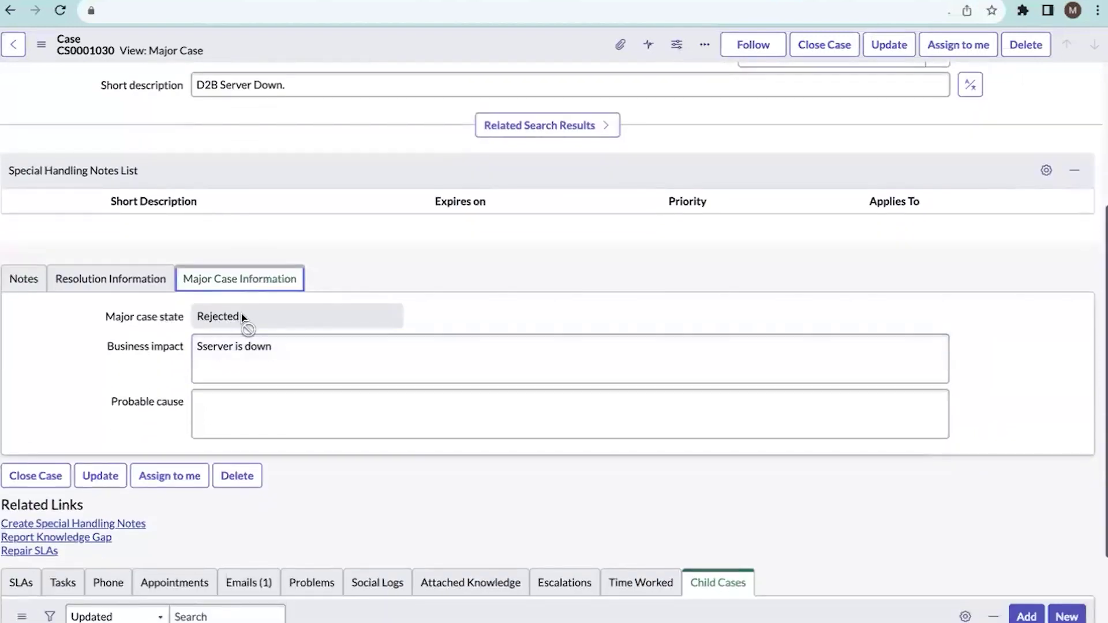
{"action": "scroll", "coordinate": [243, 318], "scroll_direction": "down", "scroll_amount": 3}
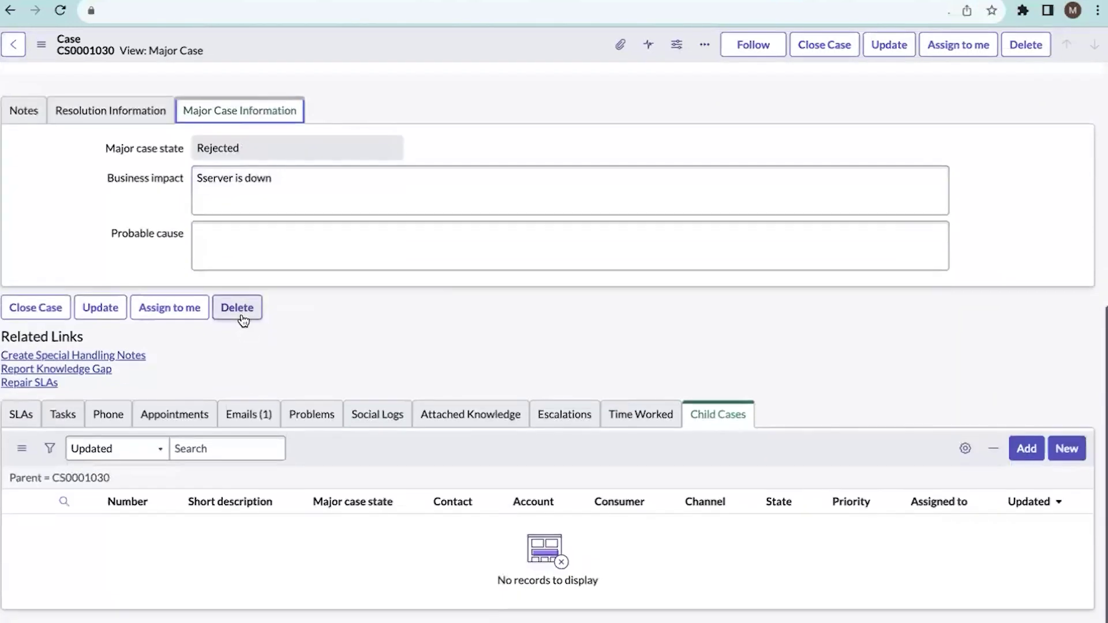
Step: Check the actions available for rejected case CS0001030, including Propose Major Case, without choosing any
{"action": "scroll", "coordinate": [242, 316], "scroll_direction": "up", "scroll_amount": 6}
{"action": "scroll", "coordinate": [242, 316], "scroll_direction": "down", "scroll_amount": 1}
{"action": "right_click", "coordinate": [437, 48]}
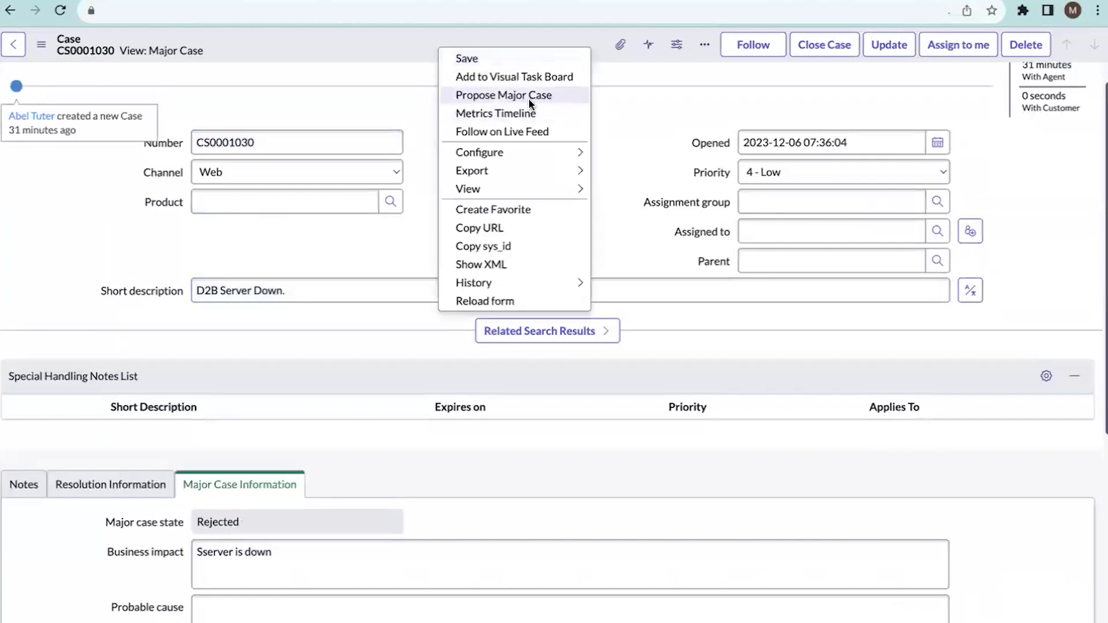
{"action": "left_click", "coordinate": [653, 115]}
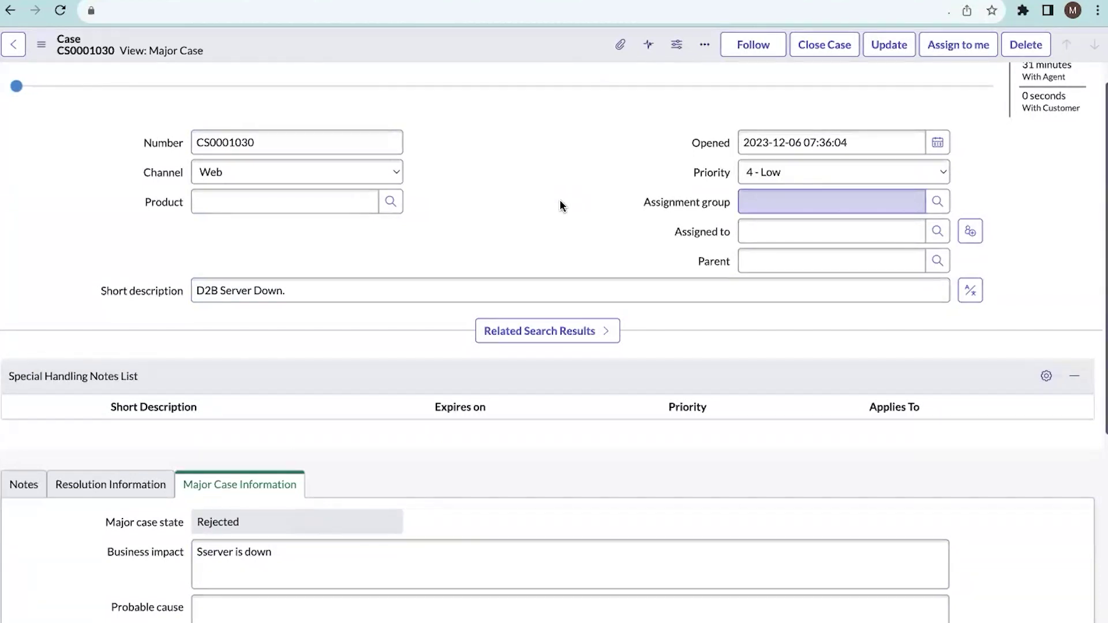
{"action": "scroll", "coordinate": [560, 201], "scroll_direction": "down", "scroll_amount": 1}
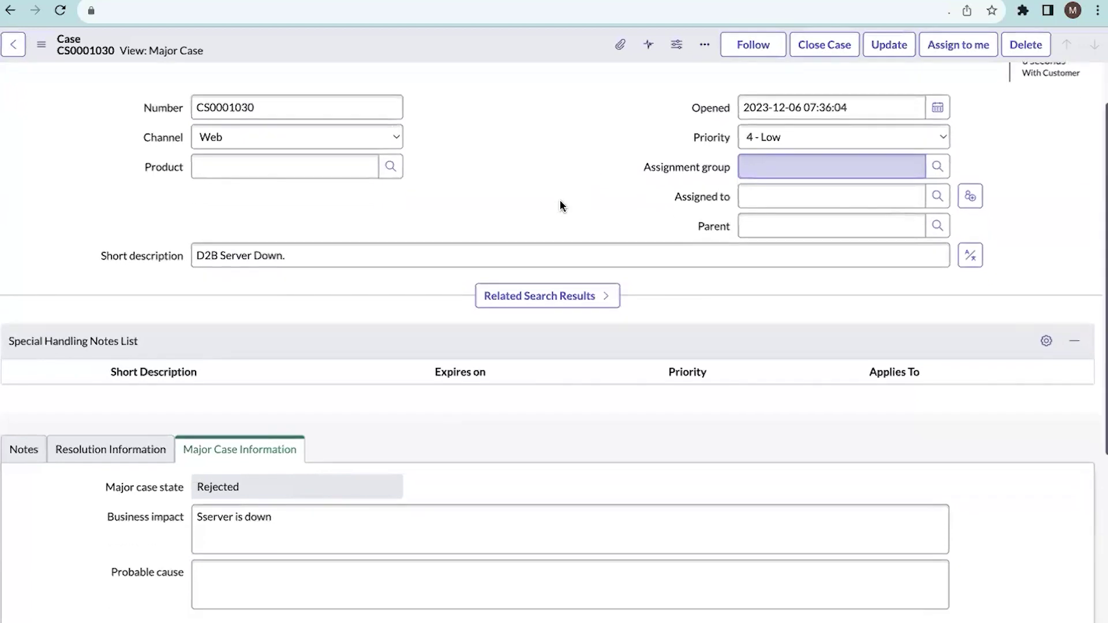
{"action": "scroll", "coordinate": [559, 205], "scroll_direction": "down", "scroll_amount": 5}
{"action": "scroll", "coordinate": [554, 207], "scroll_direction": "up", "scroll_amount": 7}
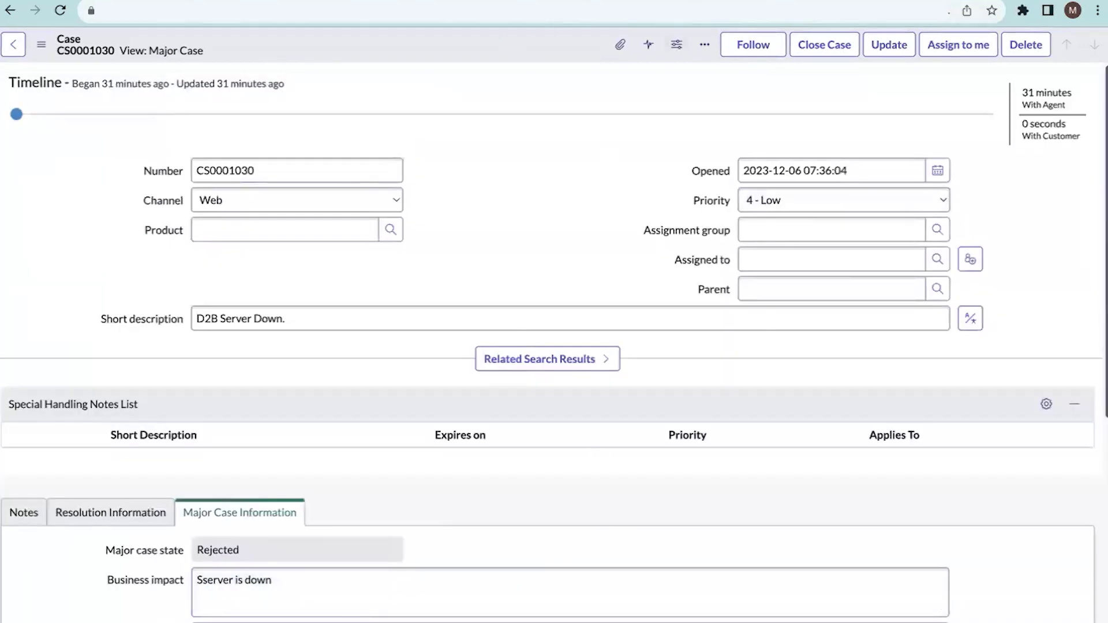
Step: Replace the navigator filter text with "Case" and open the list of all cases
{"action": "mouse_move", "coordinate": [586, 619]}
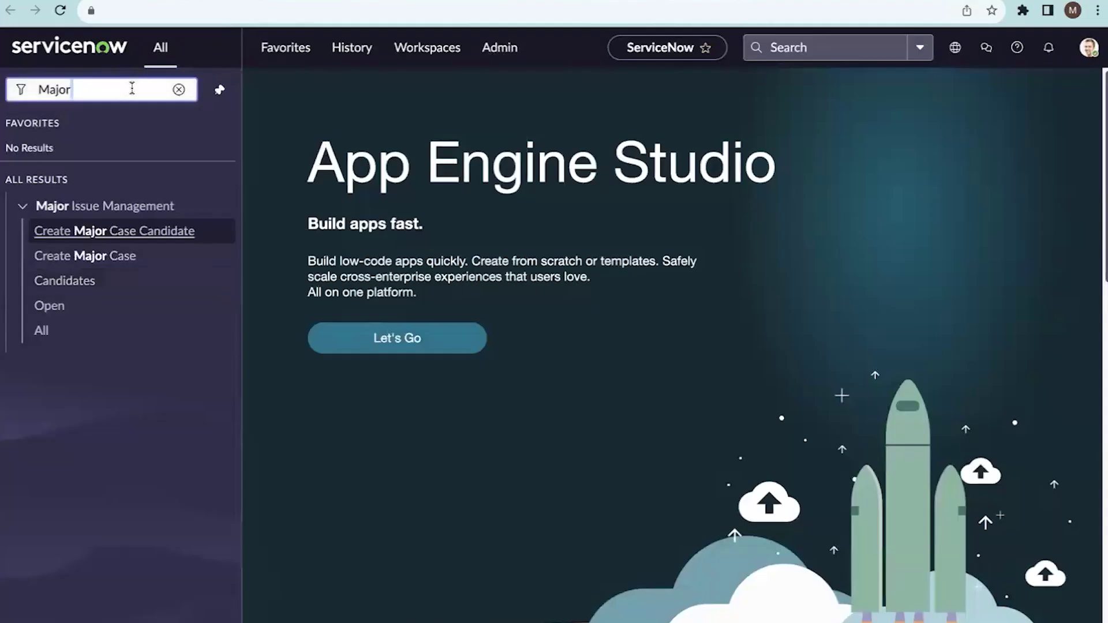
{"action": "key", "text": "BackSpace"}
{"action": "key", "text": "BackSpace"}
{"action": "key", "text": "BackSpace"}
{"action": "key", "text": "BackSpace"}
{"action": "key", "text": "BackSpace"}
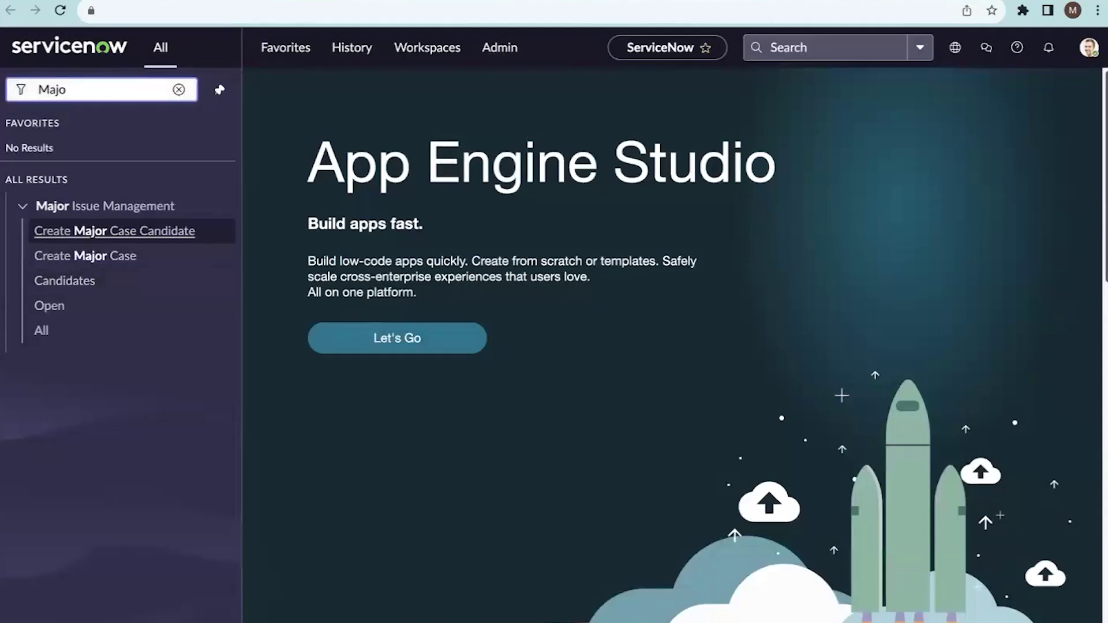
{"action": "type", "text": "Case"}
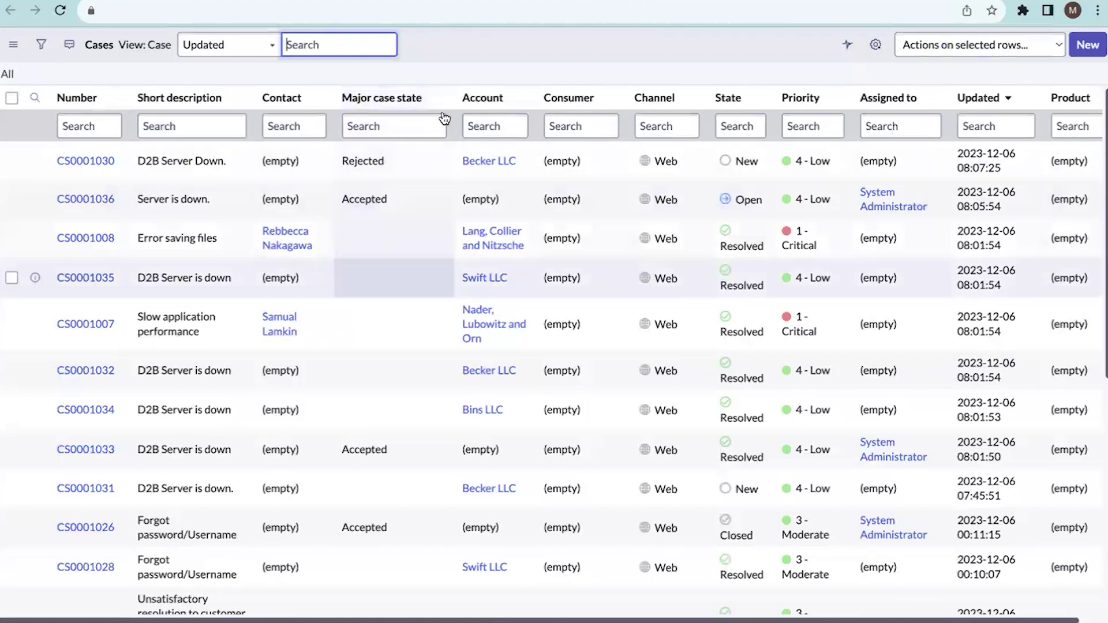
Step: Group the cases list by Major case state and collapse the empty and Accepted groups
{"action": "left_click", "coordinate": [437, 98]}
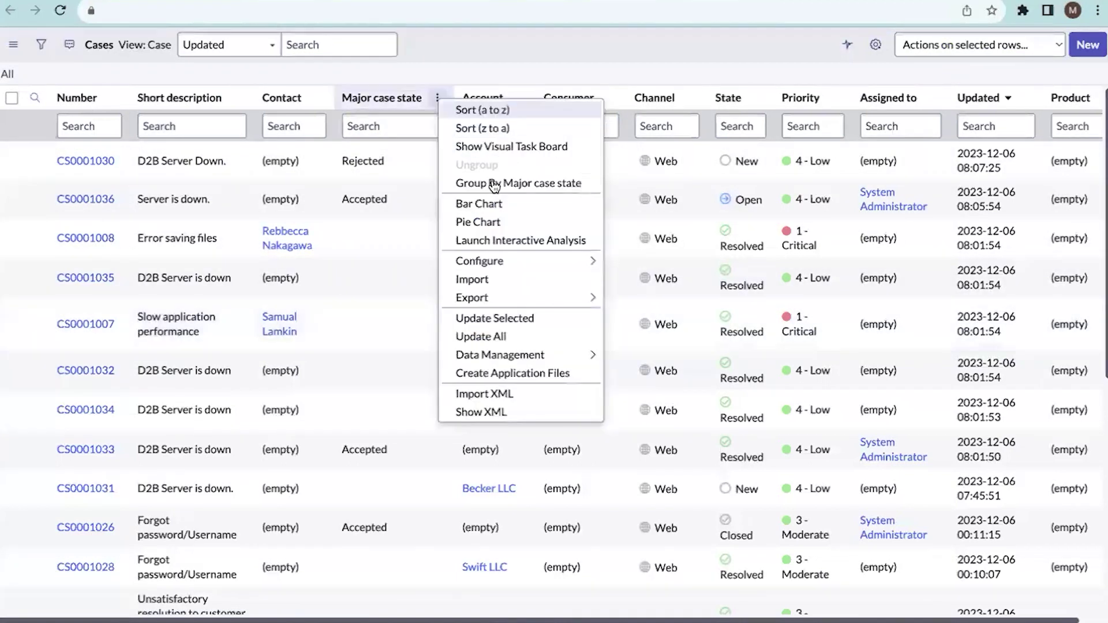
{"action": "left_click", "coordinate": [492, 181]}
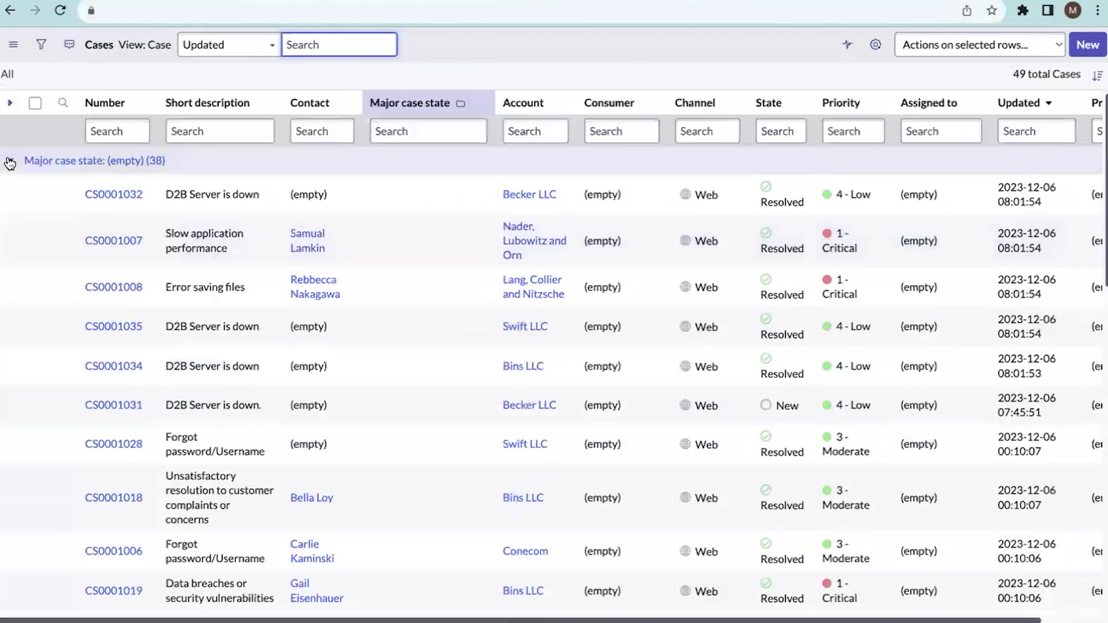
{"action": "left_click", "coordinate": [10, 164]}
{"action": "left_click", "coordinate": [10, 188]}
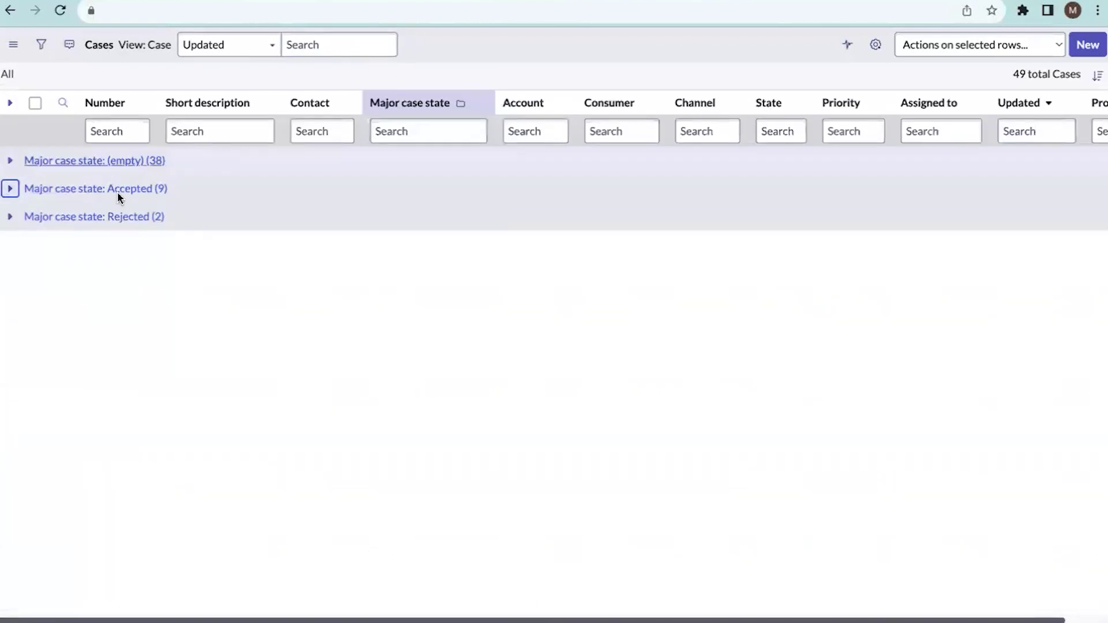